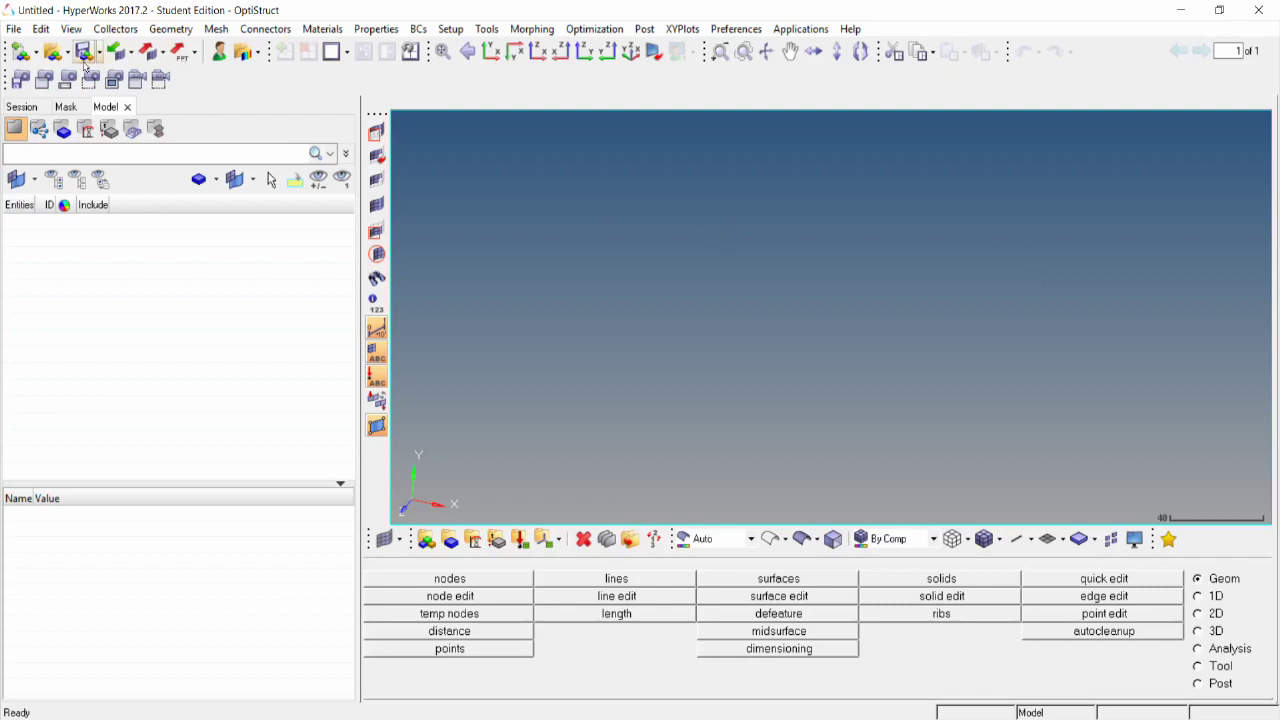
Open the housing.hm model and display it as shaded geometry with surface edges.
click(55, 51)
click(398, 339)
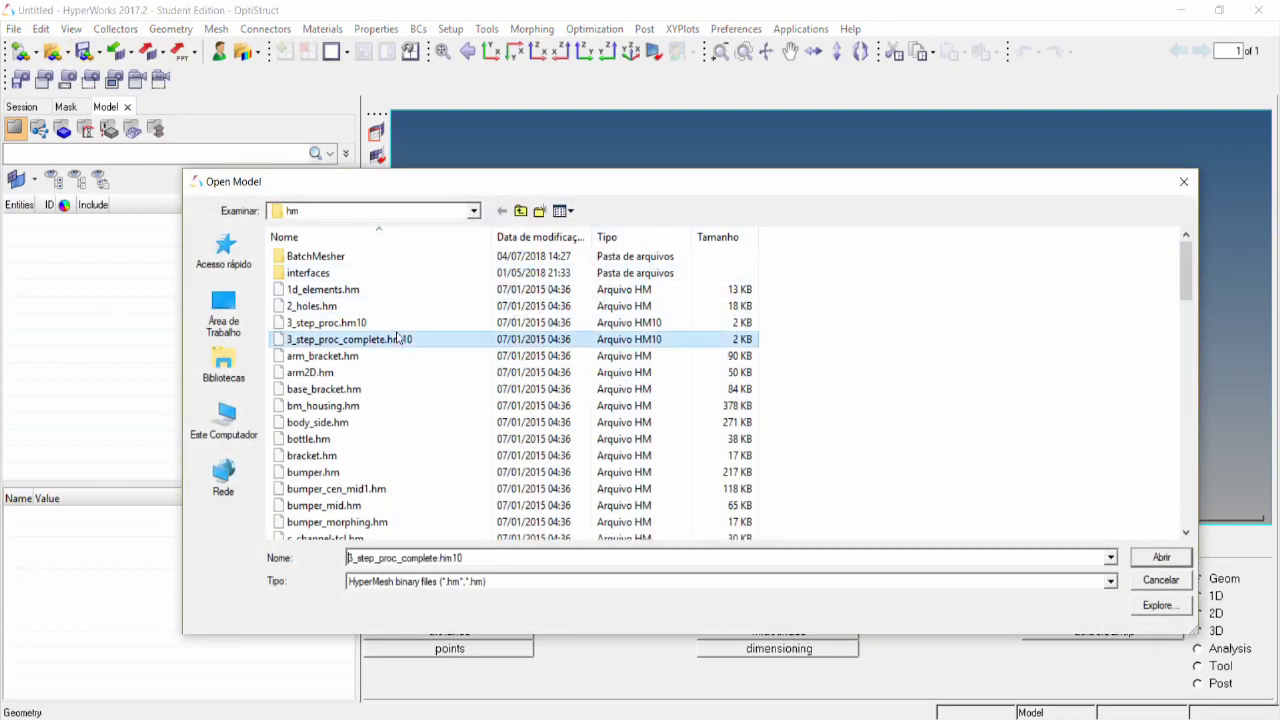
scroll(398, 339, down, 15)
click(385, 256)
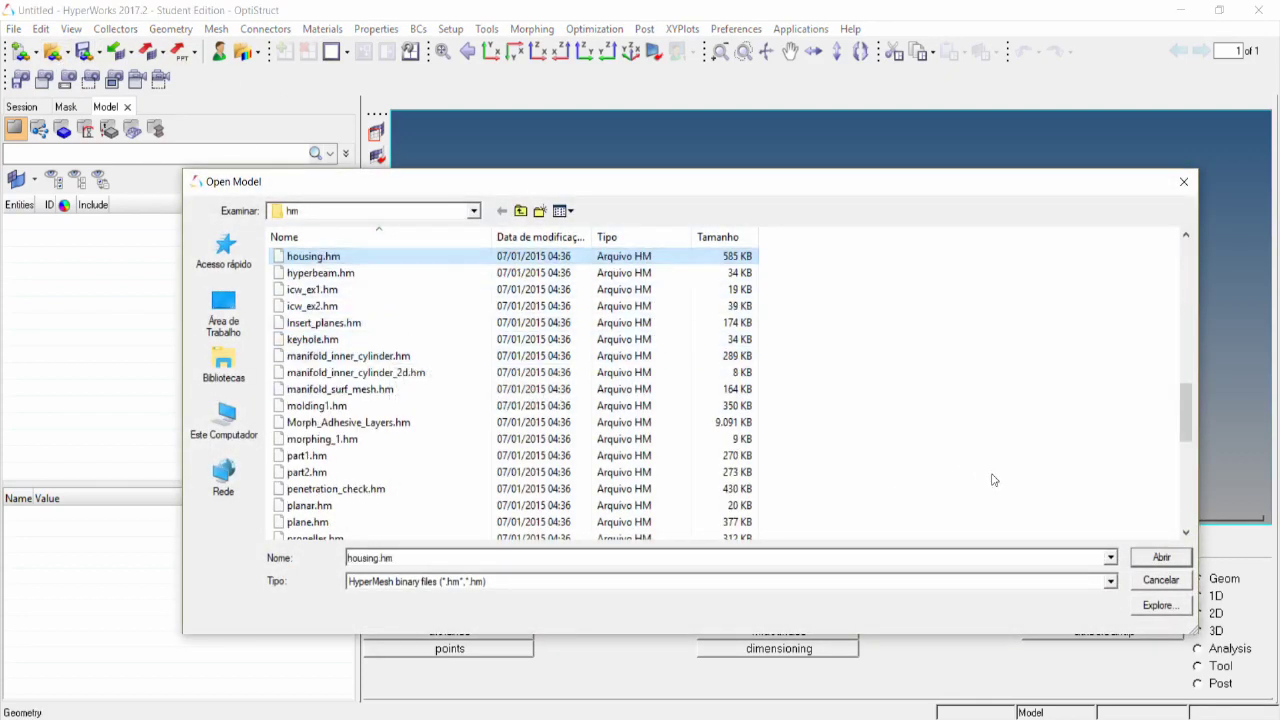
click(1161, 557)
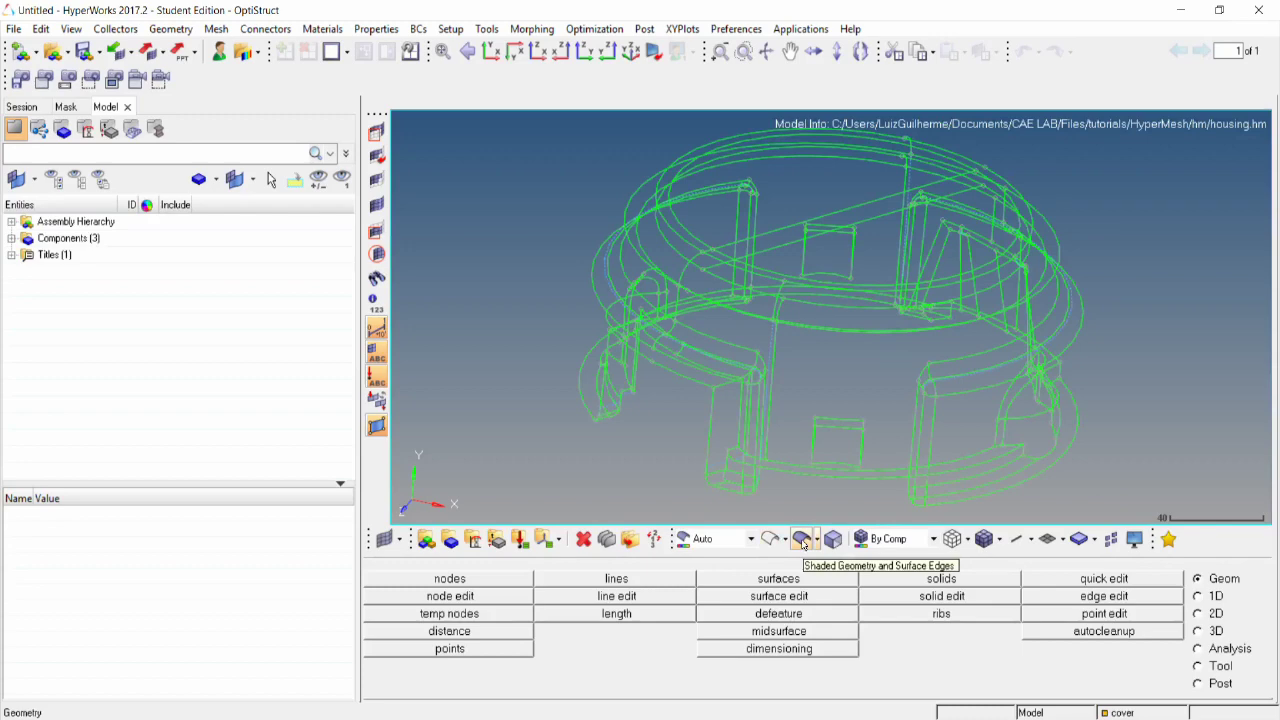
click(803, 544)
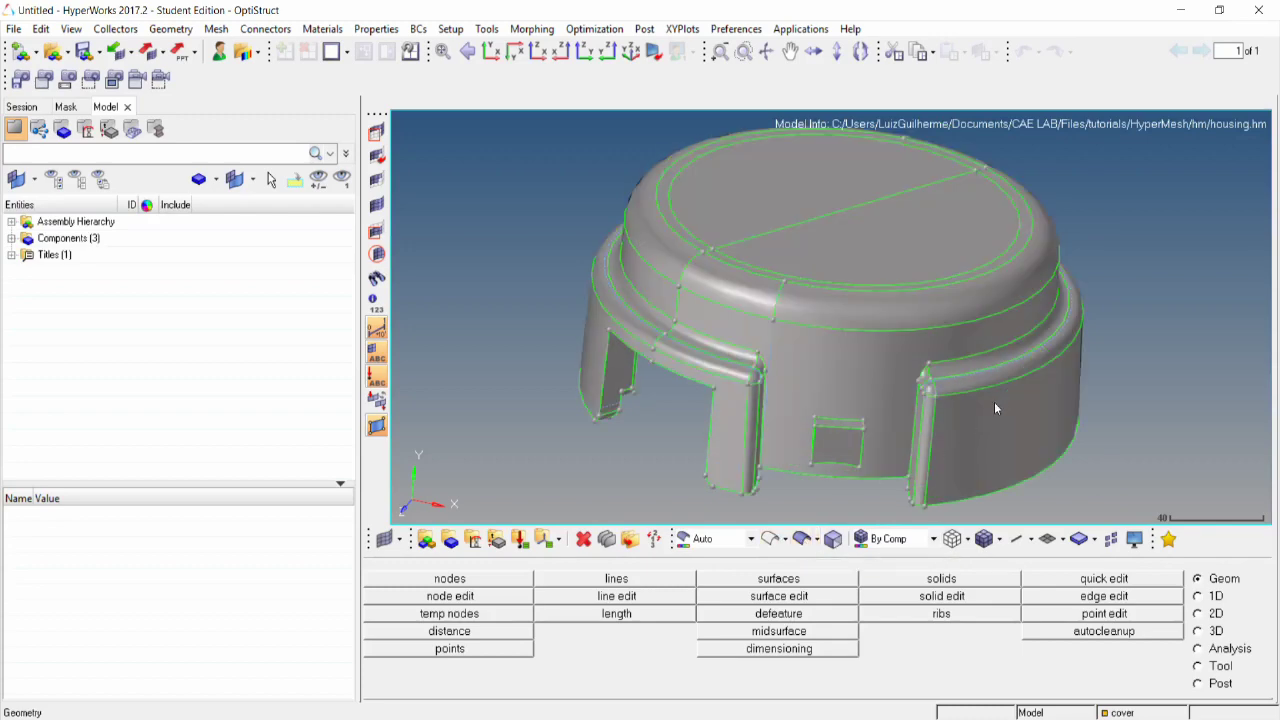
mouse_move(965, 407)
ctrl+mouse_down()
mouse_move(874, 296)
mouse_move(703, 263)
mouse_move(543, 316)
mouse_move(714, 391)
mouse_move(552, 277)
ctrl+mouse_up()
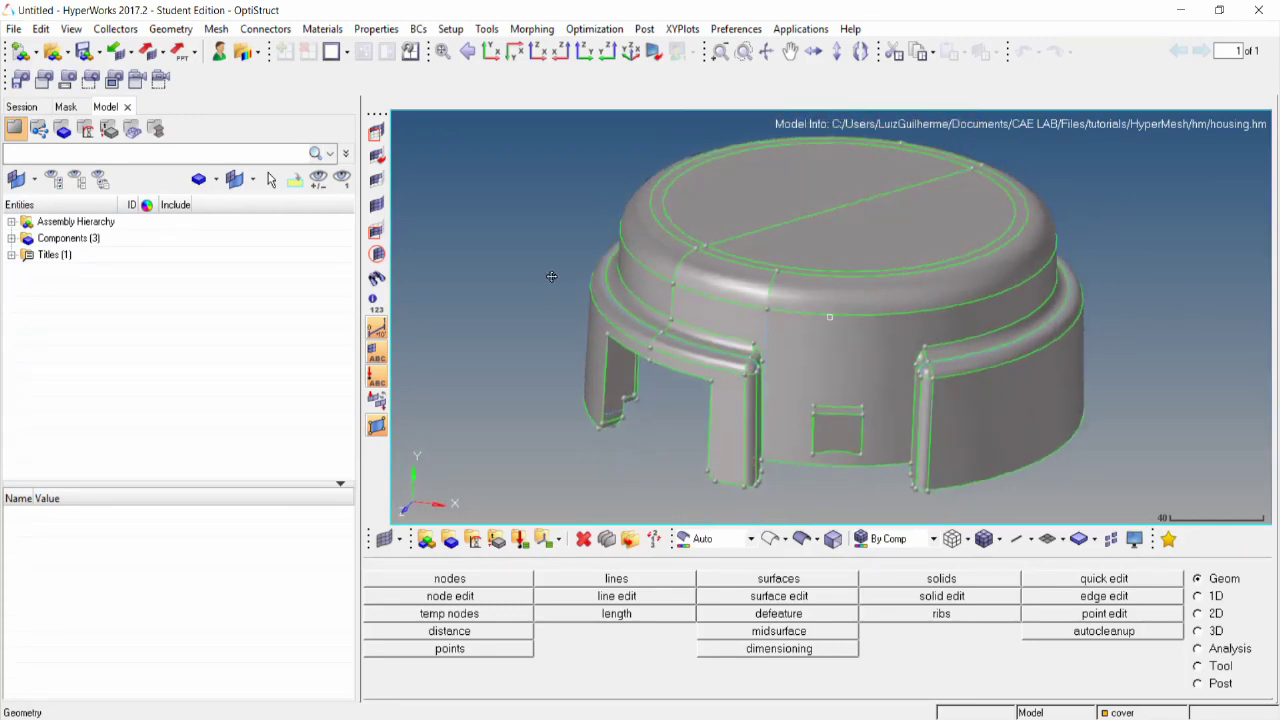
Set up volume tetra meshing with surfs as the enclosed volume, and expand the Components list.
click(1198, 631)
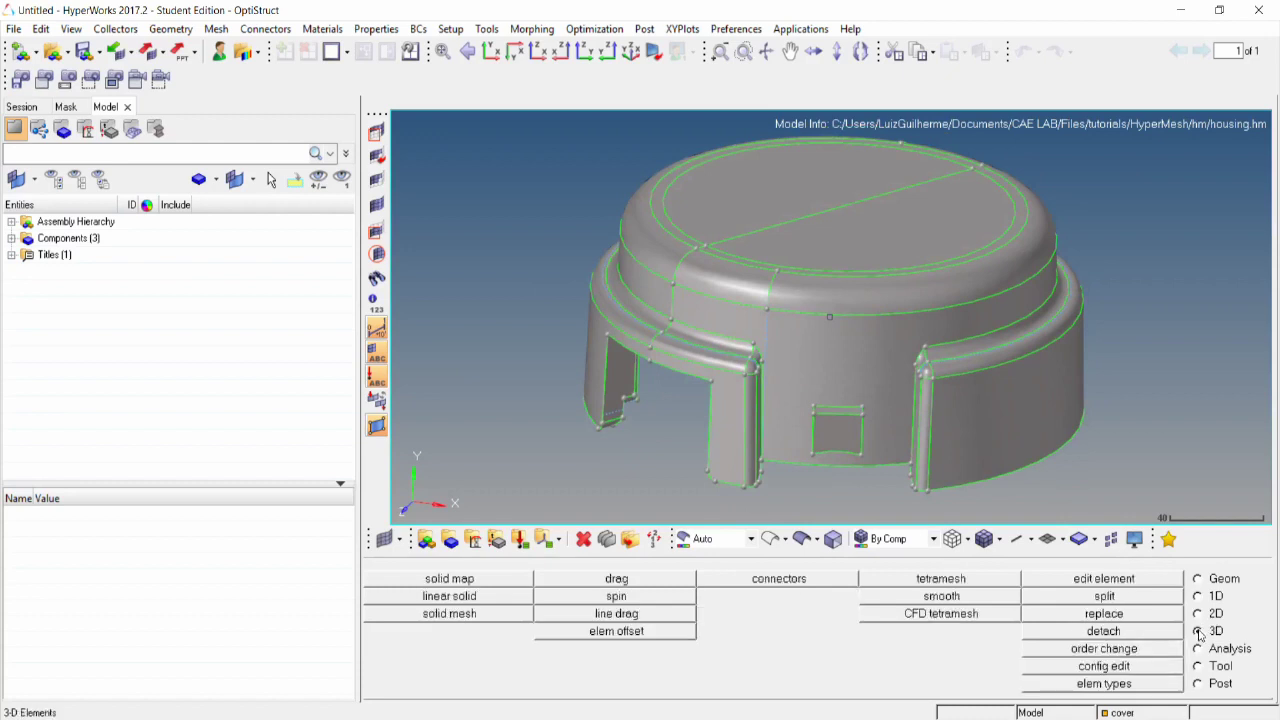
click(941, 579)
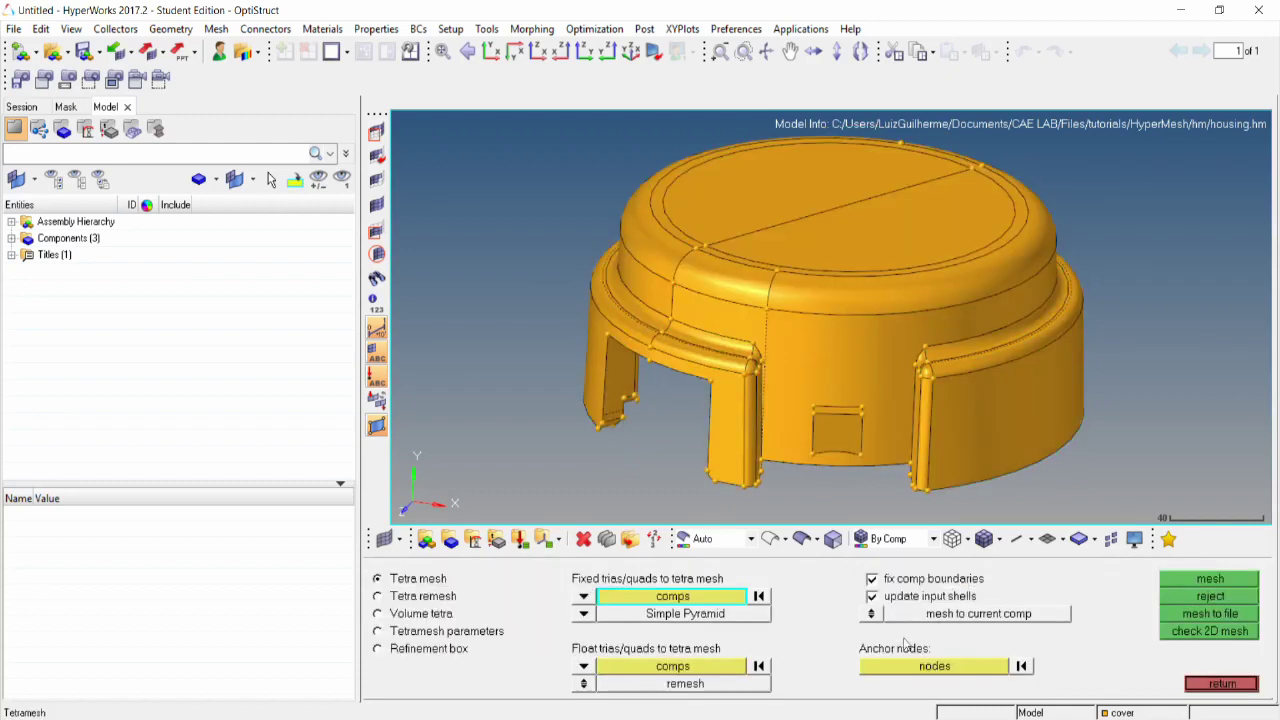
click(410, 617)
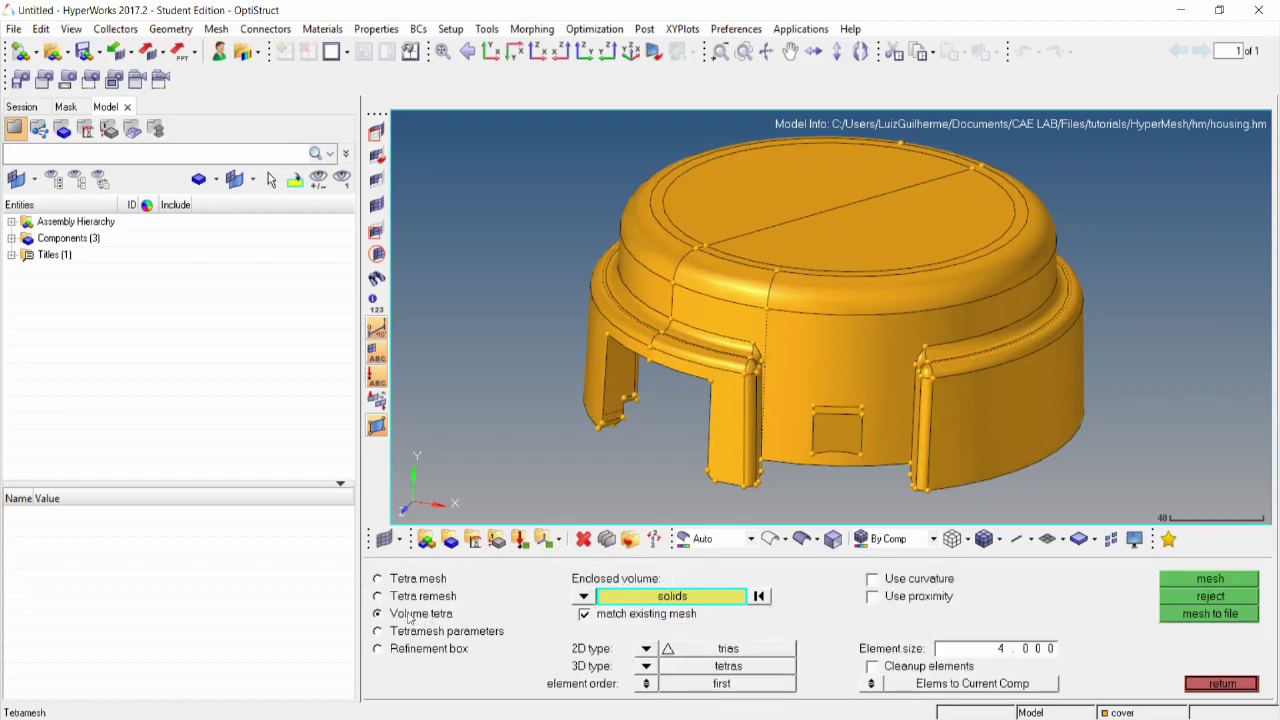
click(584, 597)
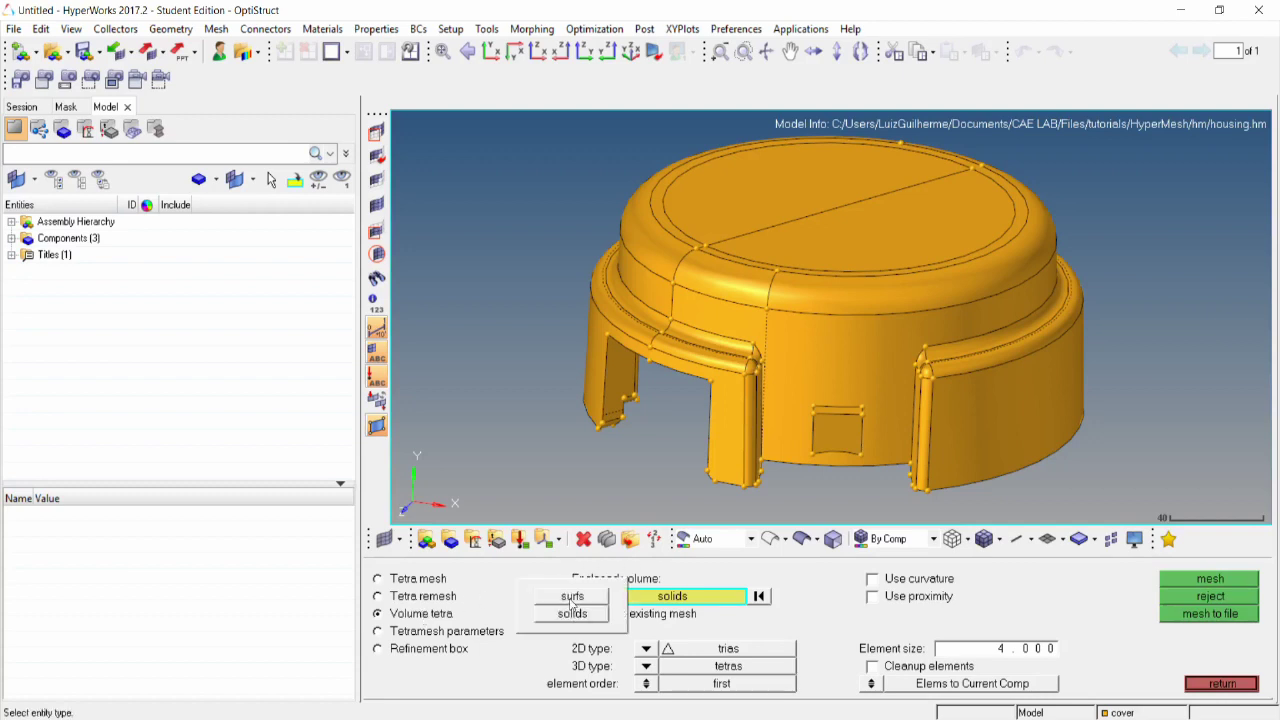
click(572, 597)
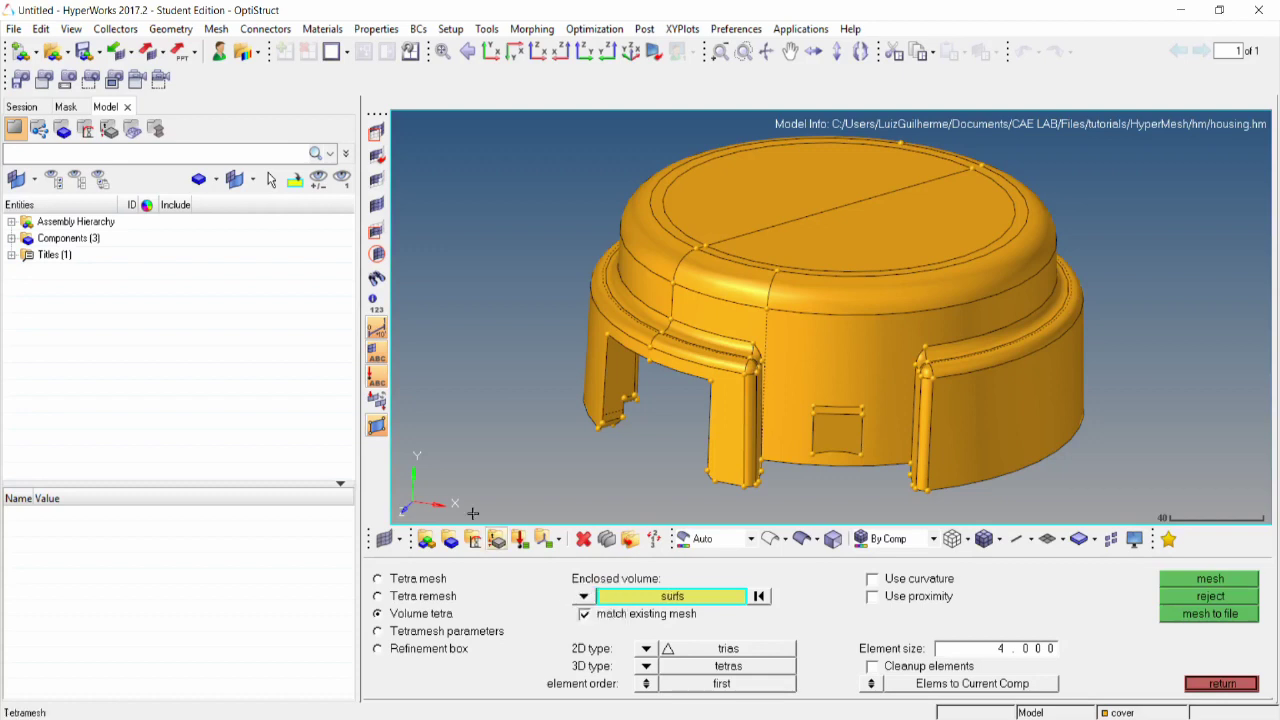
click(12, 238)
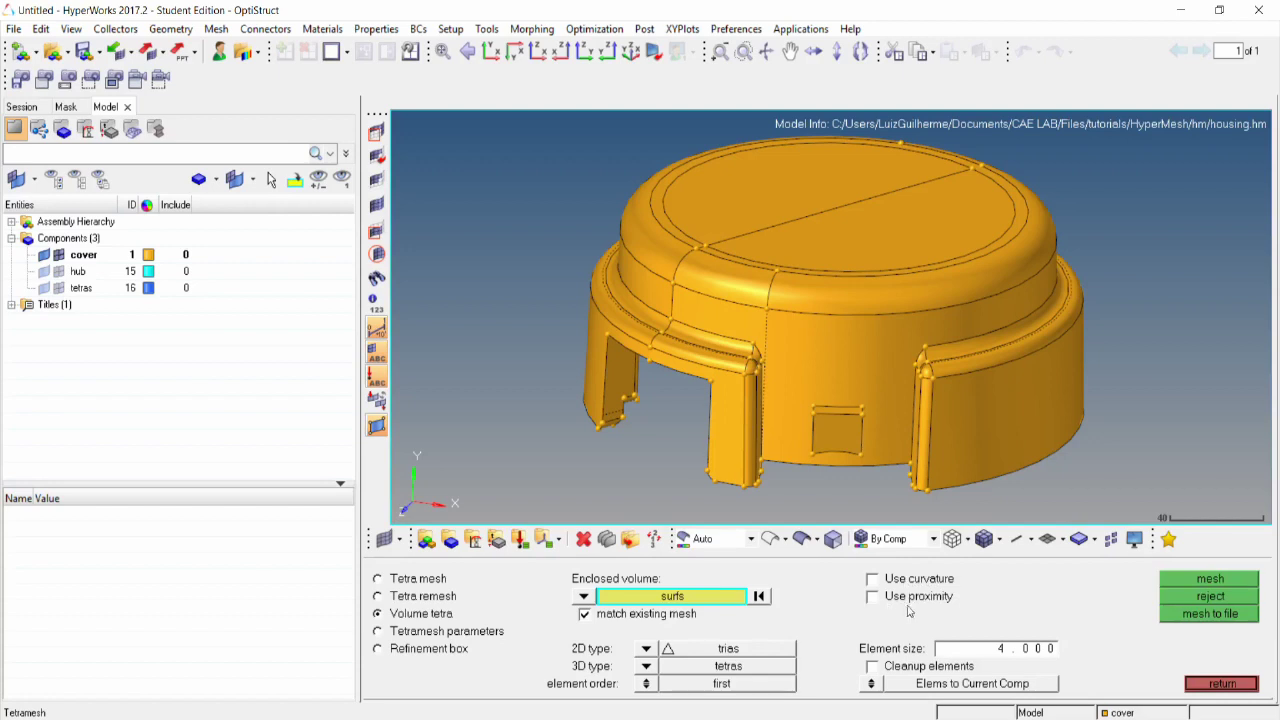
Set the element size to 10 and select all 115 housing surfaces.
click(999, 649)
text(10)
key(Return)
click(690, 598)
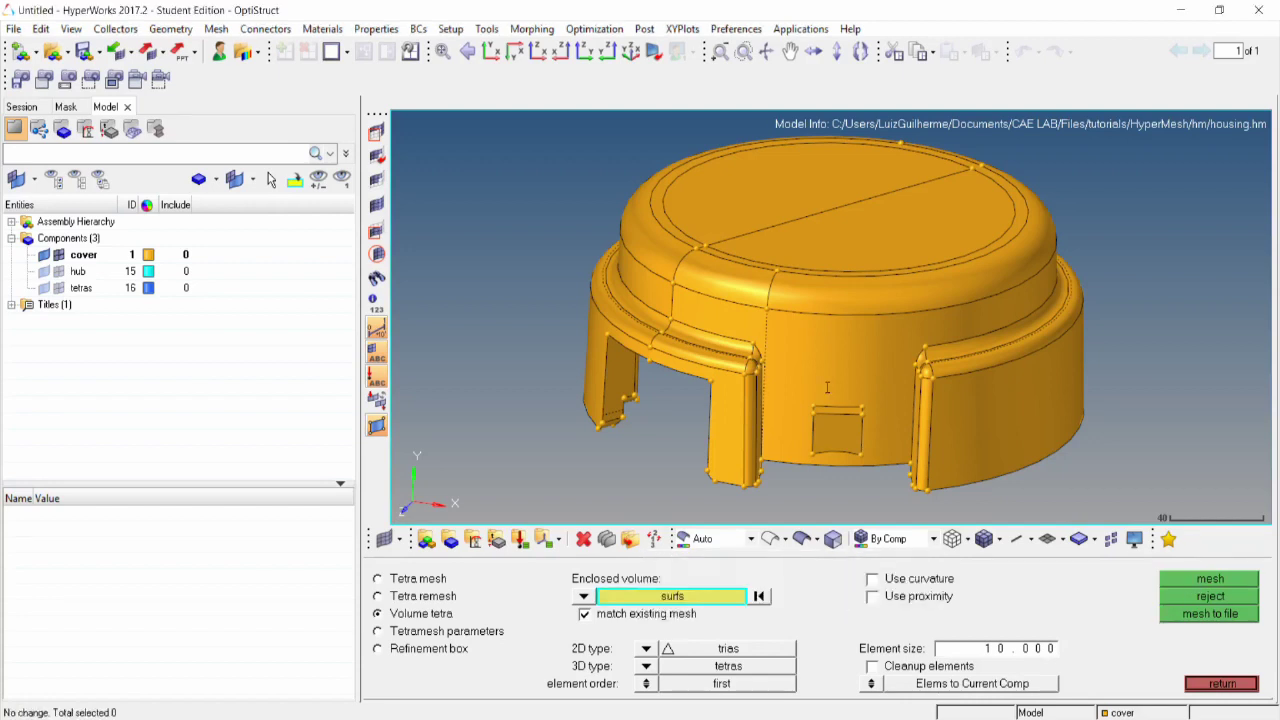
click(808, 445)
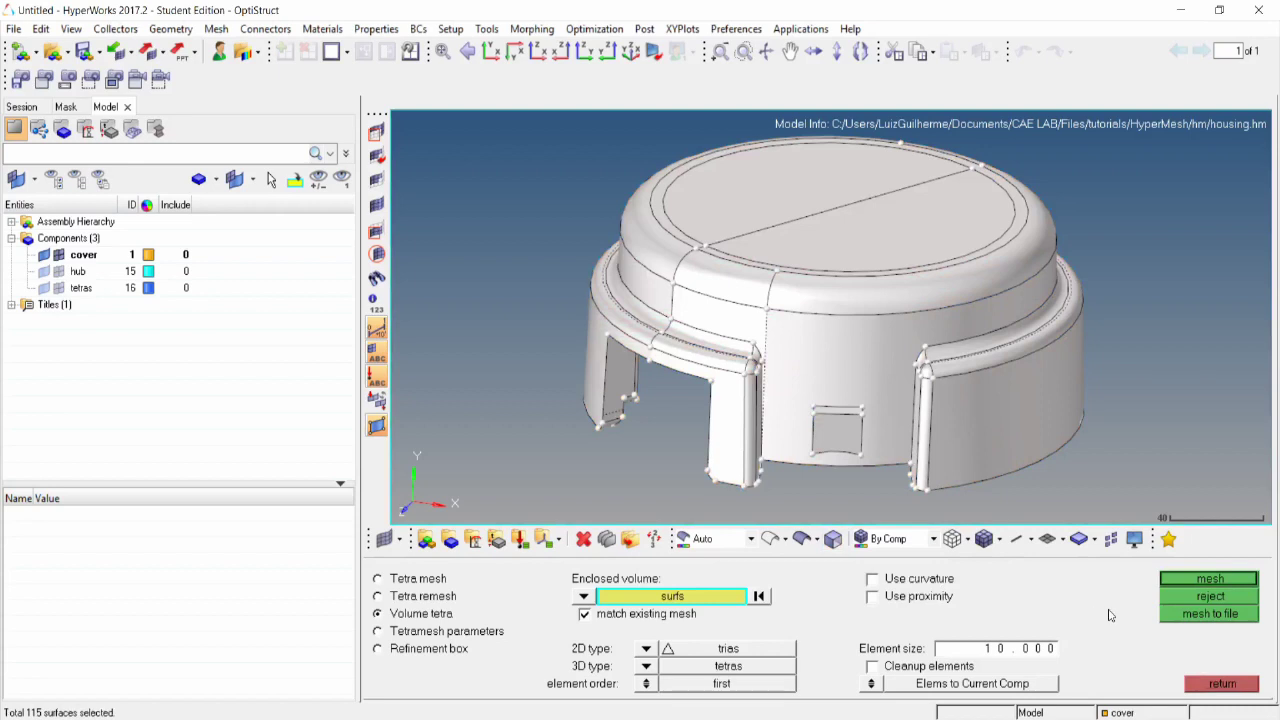
Generate the tetra mesh (1972 nodes, 5900 elements) and hide the cover geometry.
click(1190, 579)
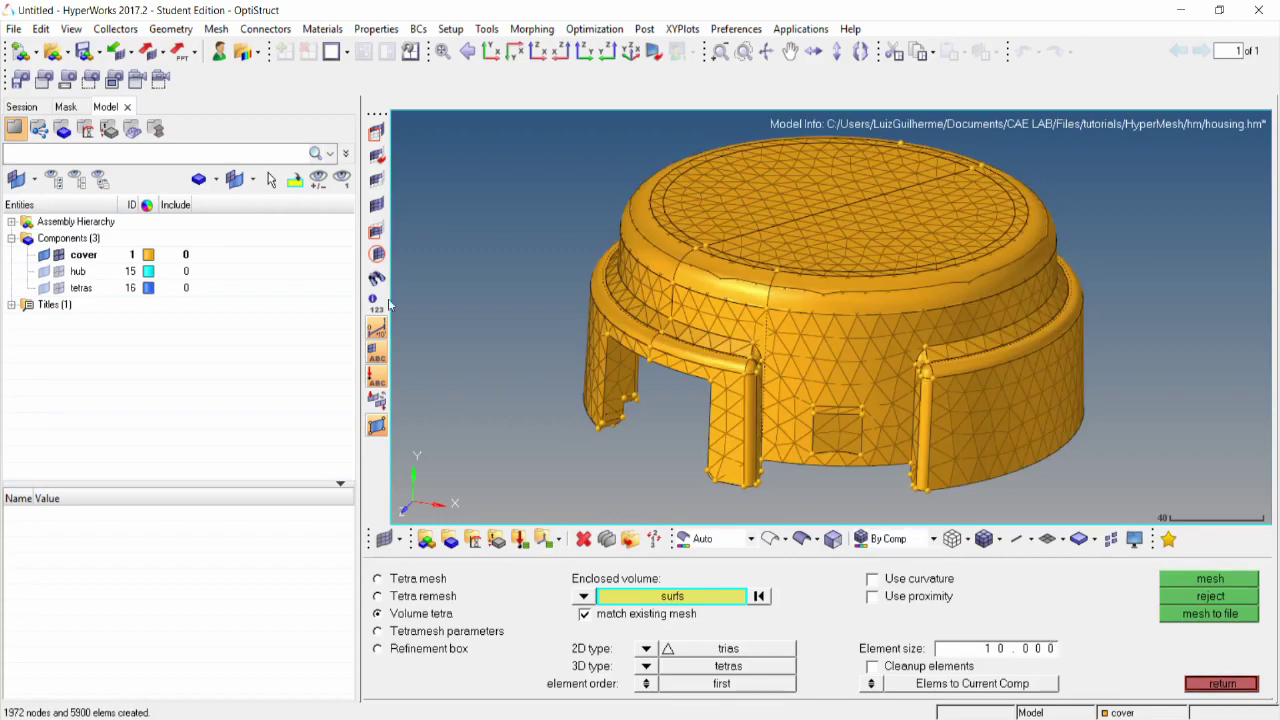
click(44, 256)
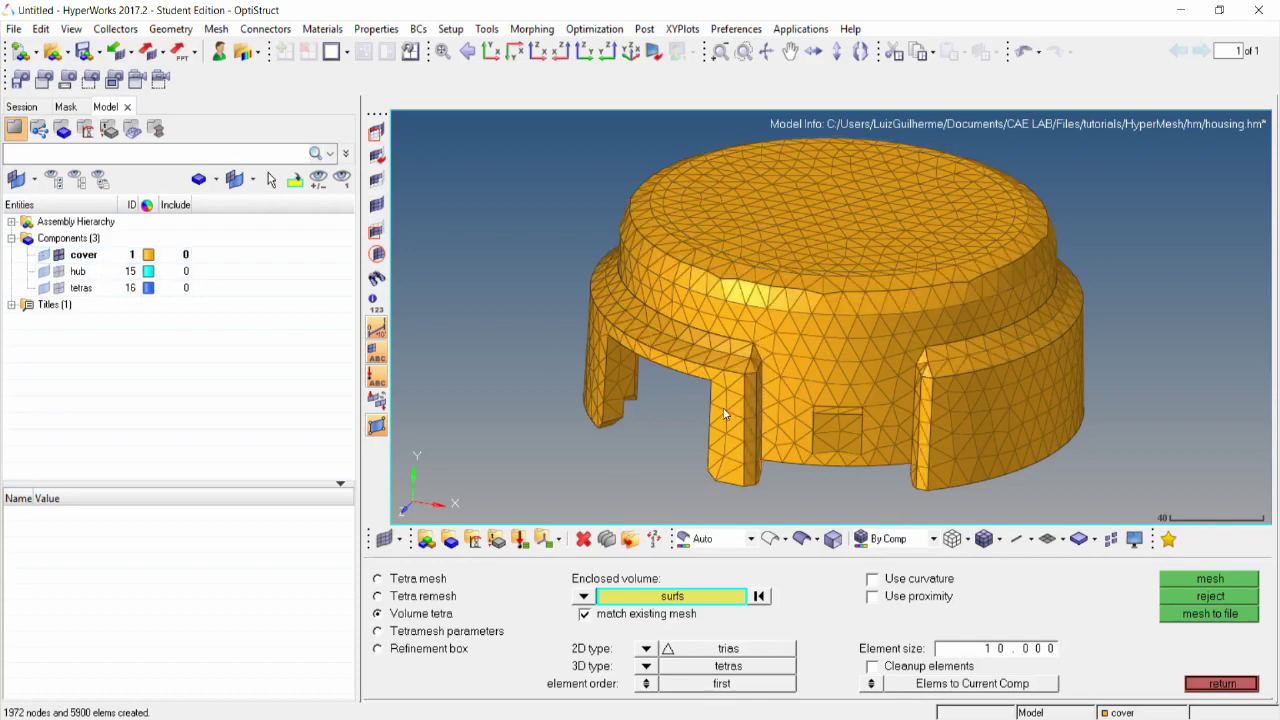
scroll(772, 386, up, 3)
scroll(772, 388, down, 3)
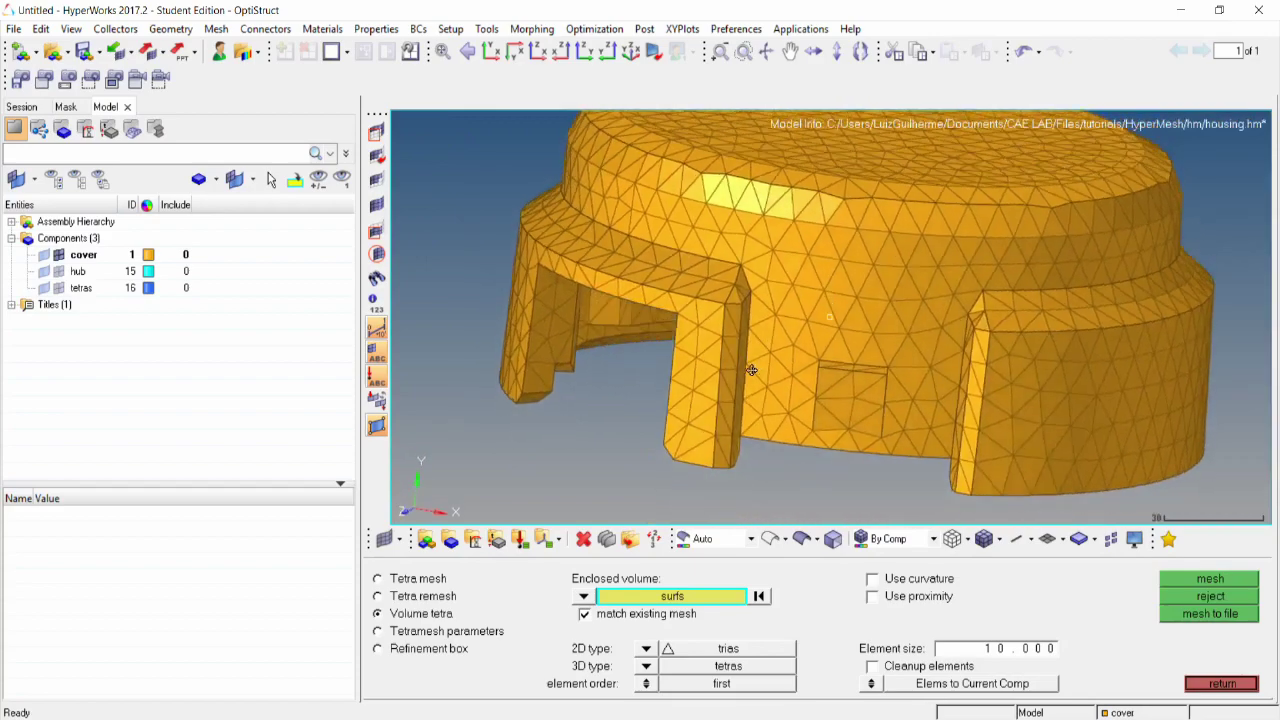
scroll(670, 355, up, 2)
scroll(670, 355, up, 3)
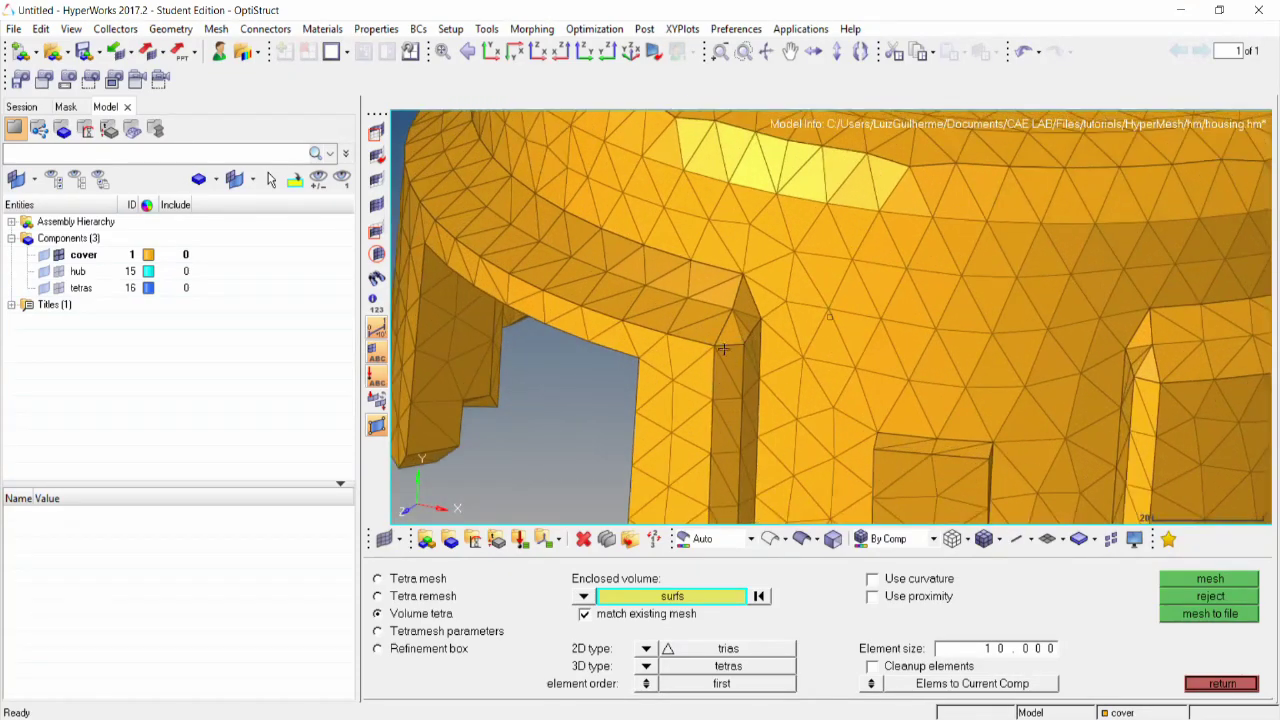
Orbit and zoom the tetra mesh to inspect the leg, inner wall and top.
ctrl+drag(710, 371, 760, 363)
key(f)
ctrl+drag(833, 330, 830, 334)
scroll(850, 350, up, 5)
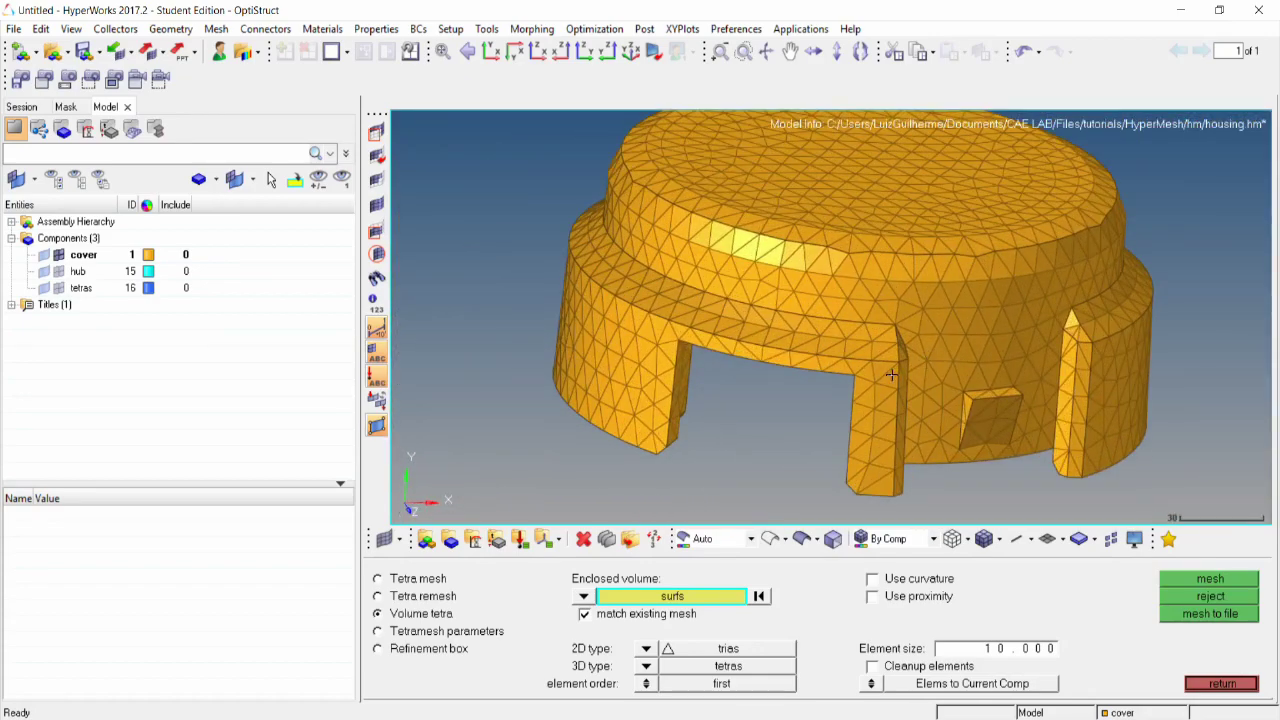
ctrl+drag(878, 369, 852, 369)
scroll(900, 420, up, 3)
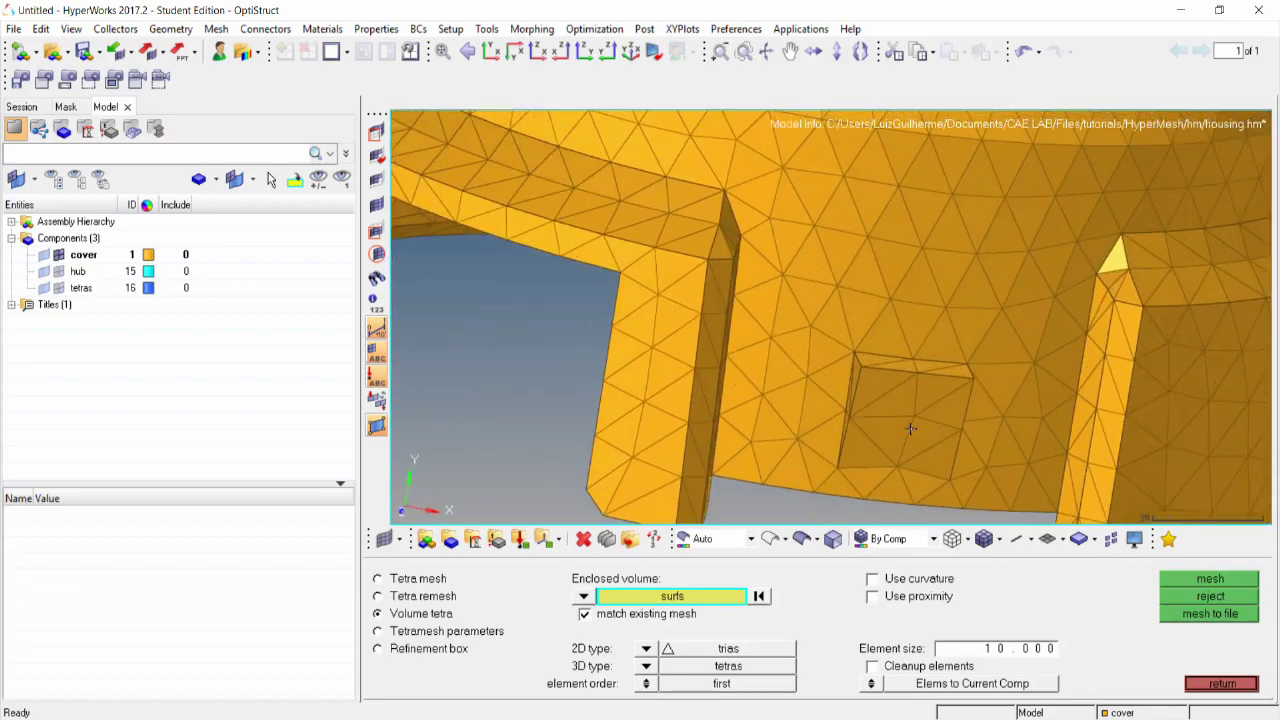
scroll(880, 400, down, 3)
scroll(777, 353, down, 3)
ctrl+drag(777, 353, 961, 330)
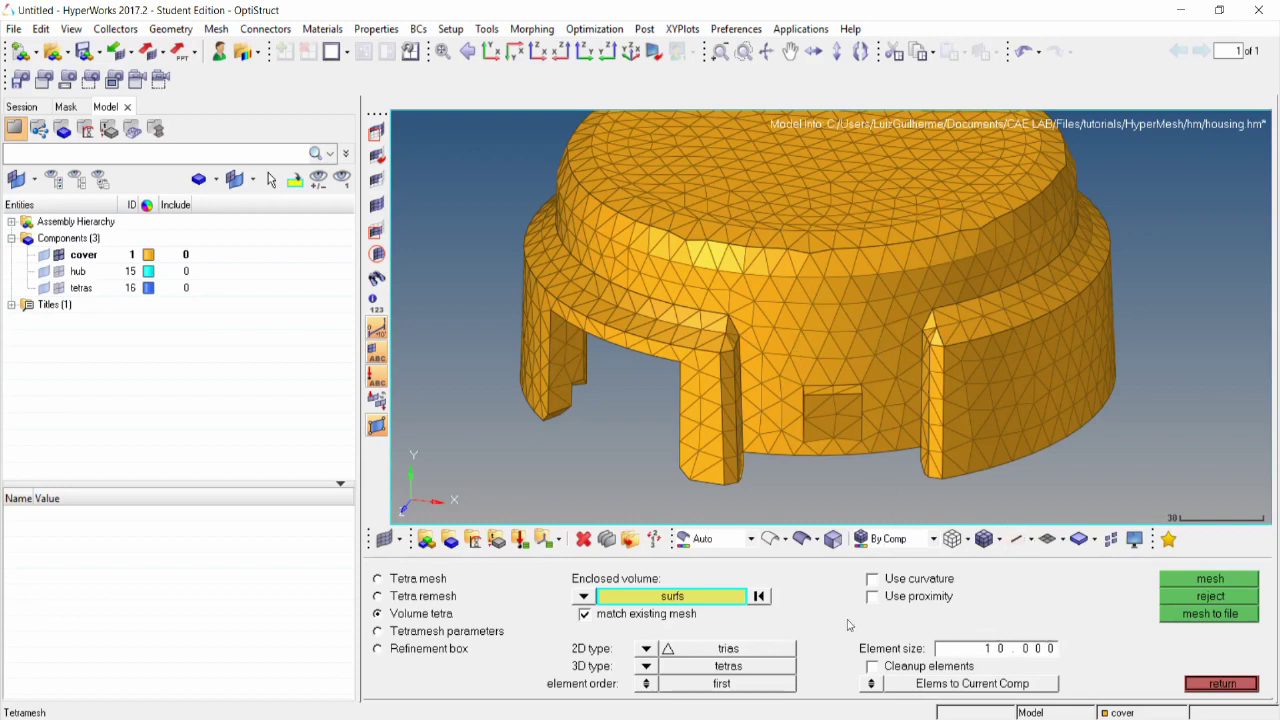
Delete all 5900 displayed elements and turn the cover geometry display back on.
click(583, 539)
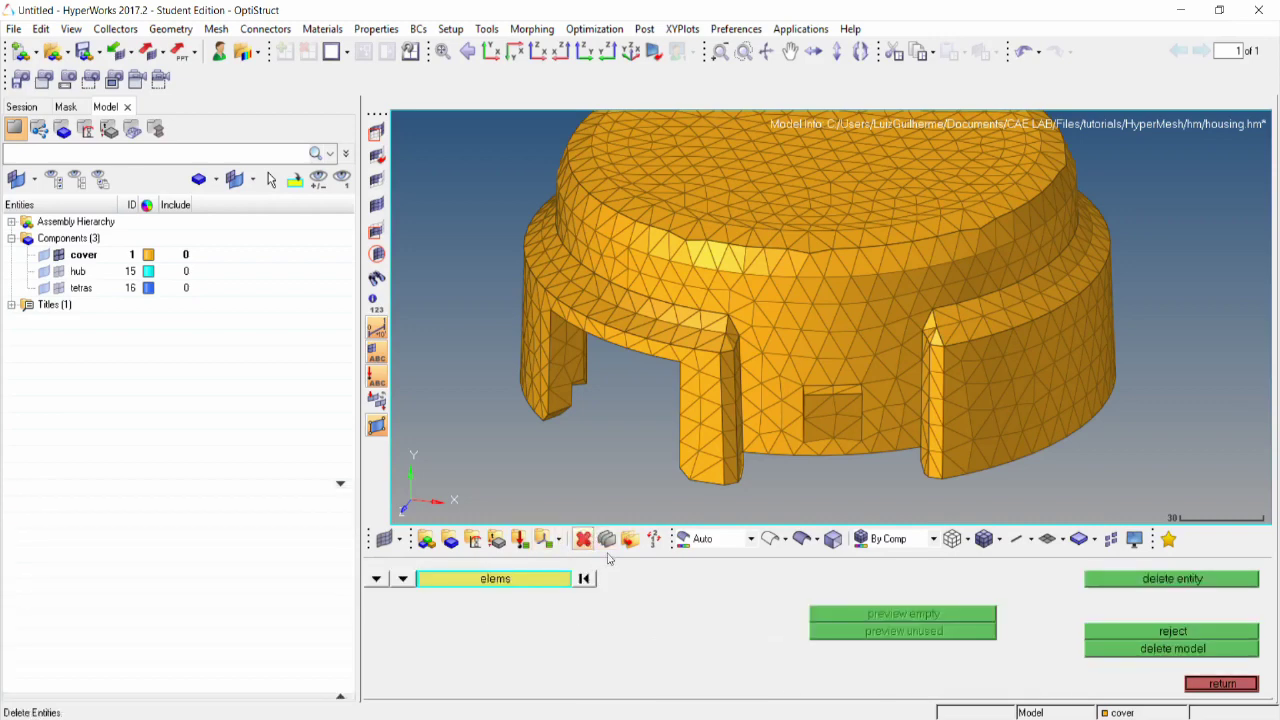
click(494, 580)
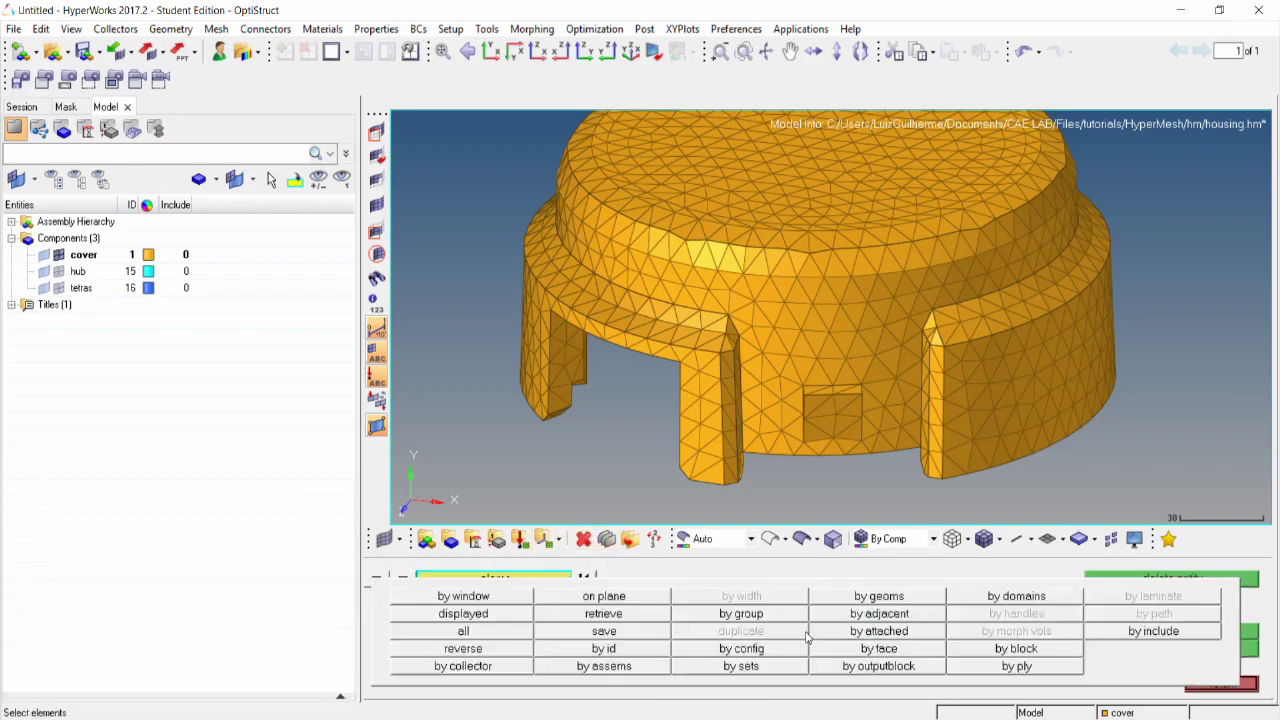
click(486, 614)
click(1153, 580)
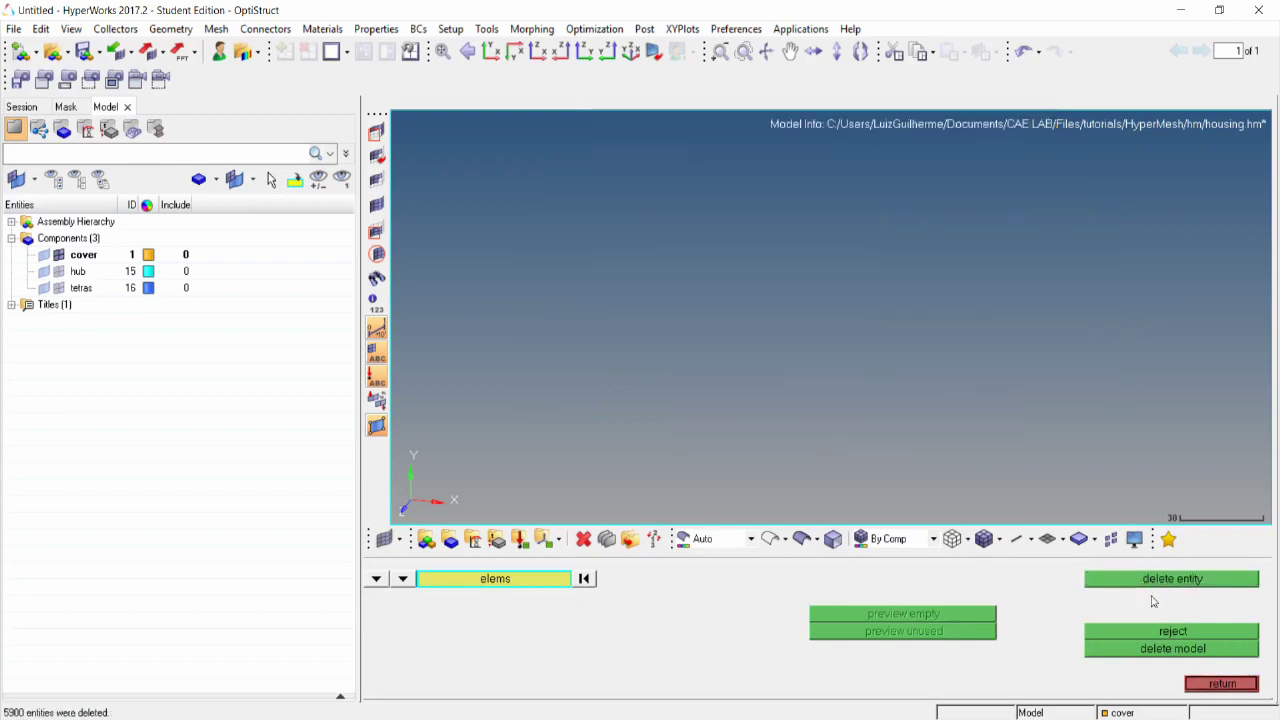
click(1205, 685)
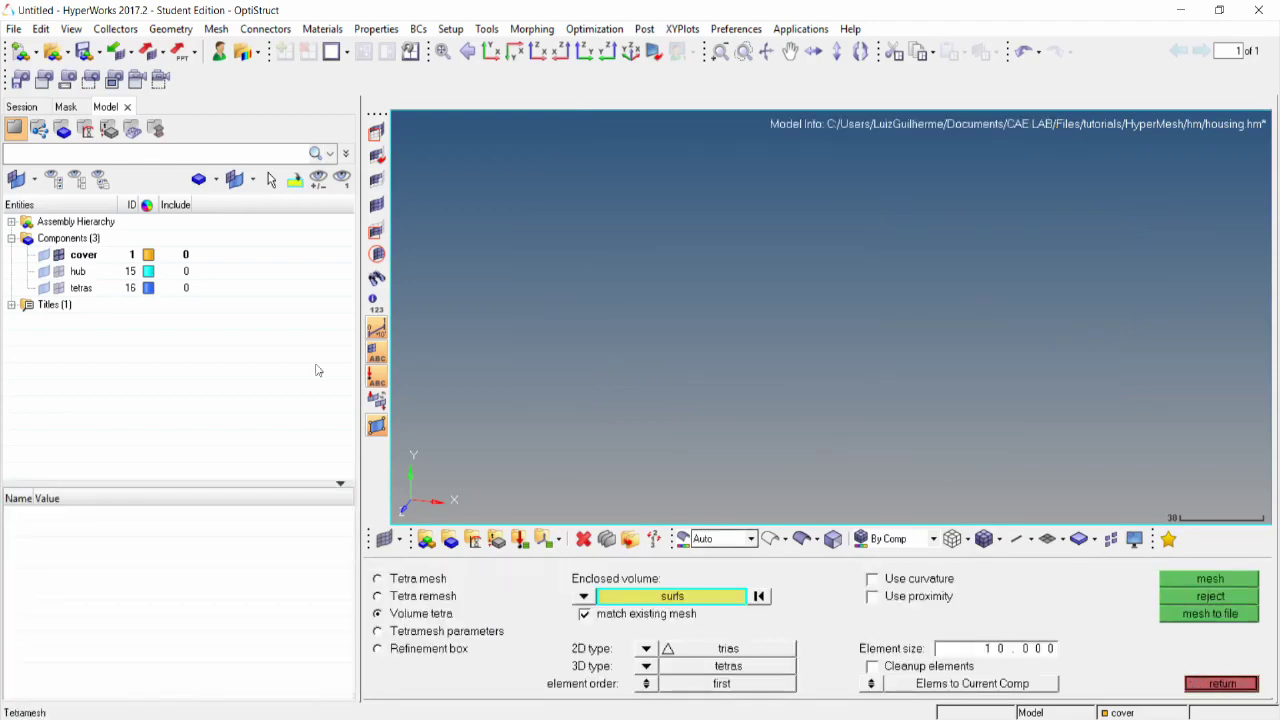
click(44, 258)
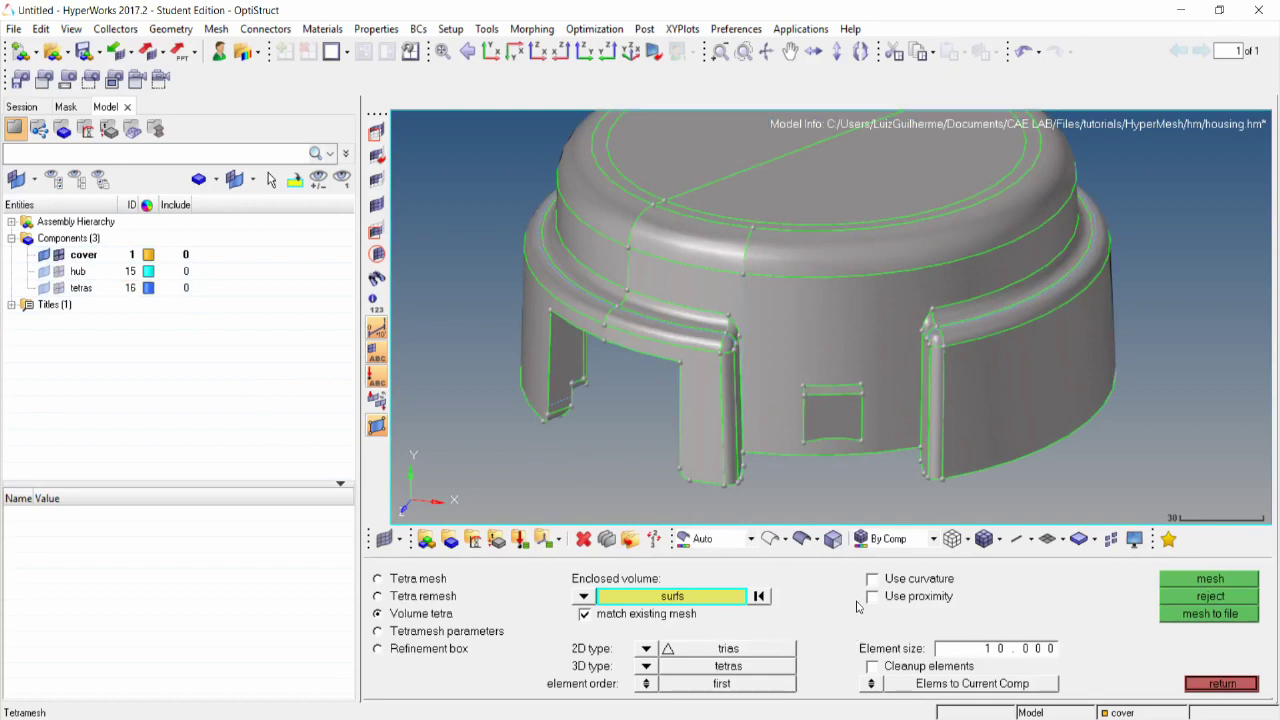
click(645, 650)
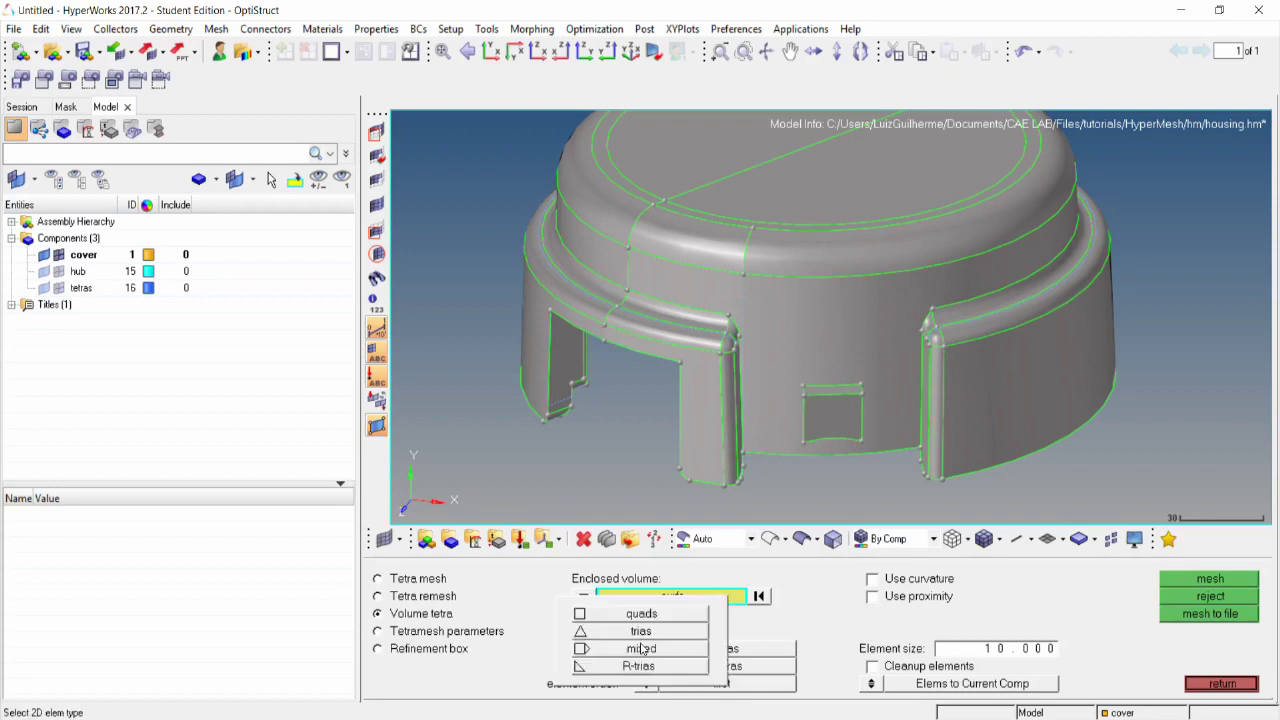
click(649, 667)
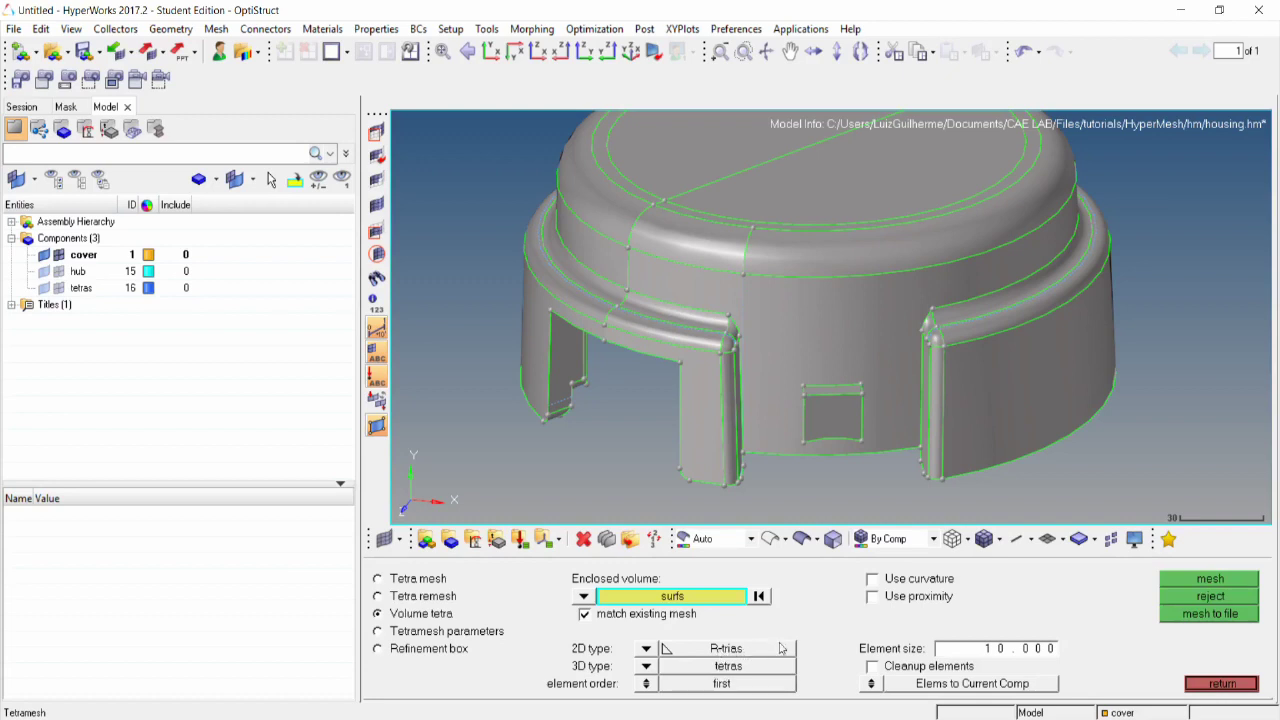
click(720, 596)
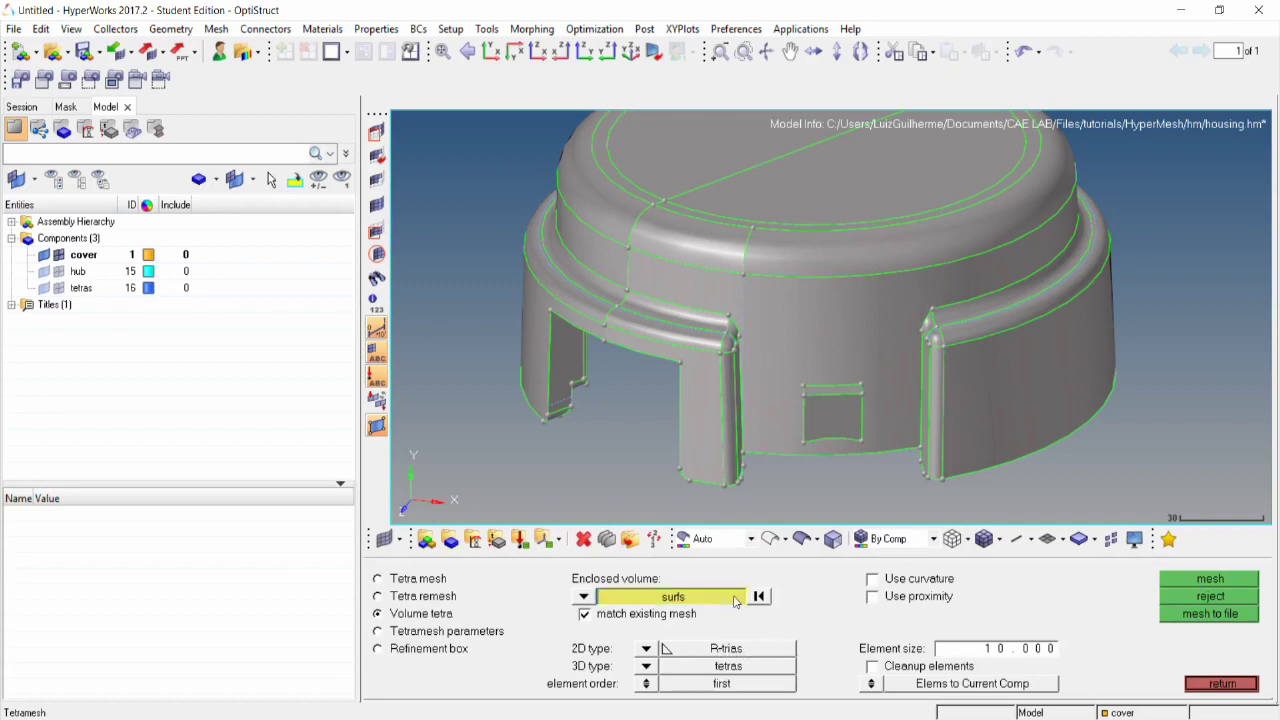
click(774, 542)
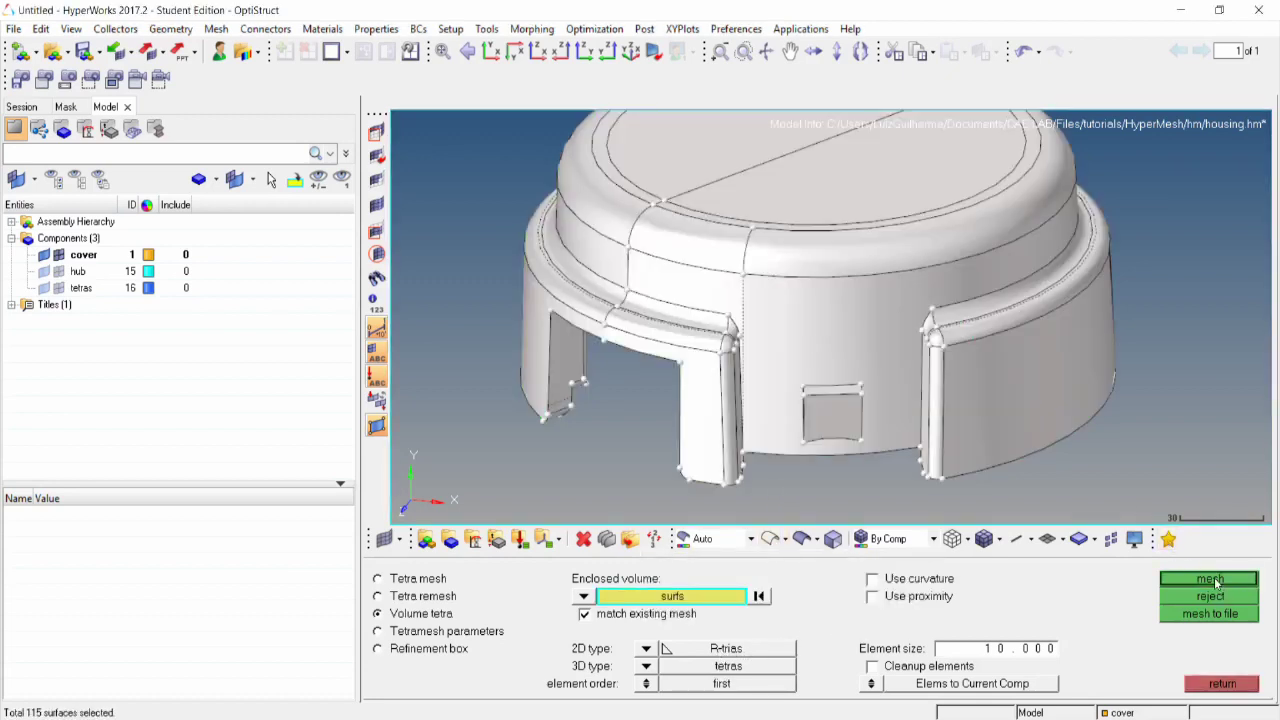
click(1214, 580)
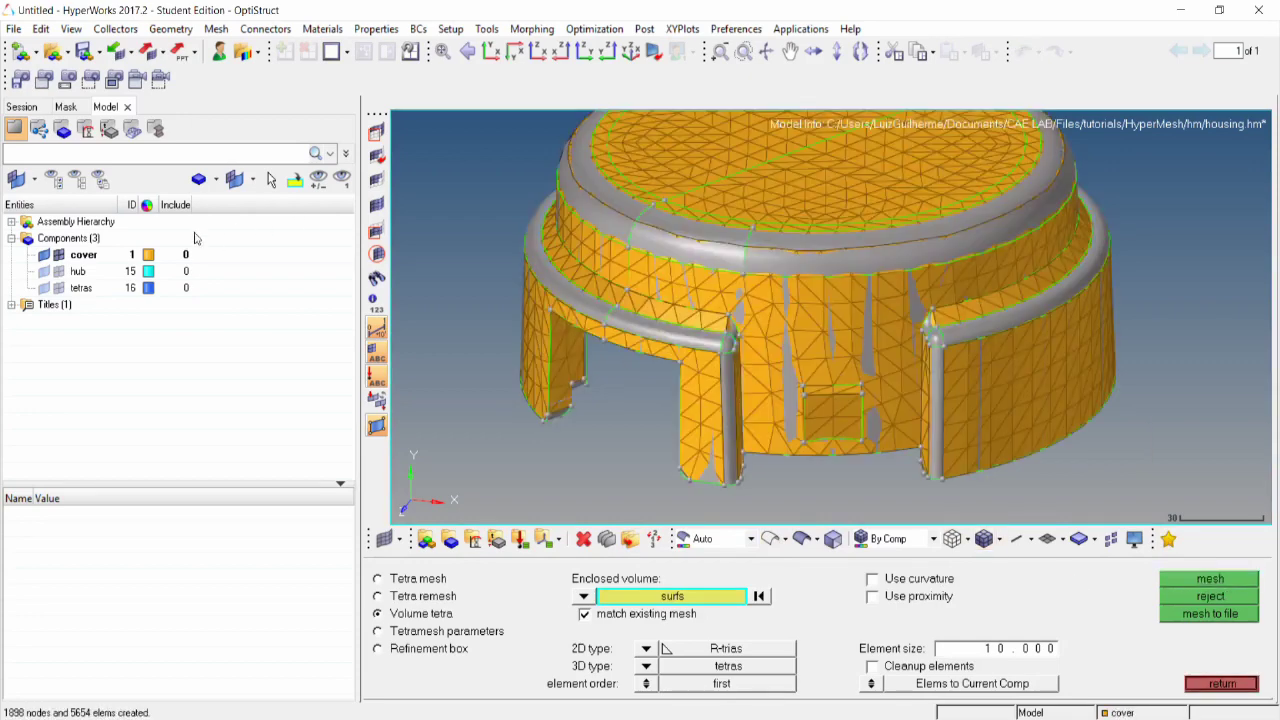
click(44, 256)
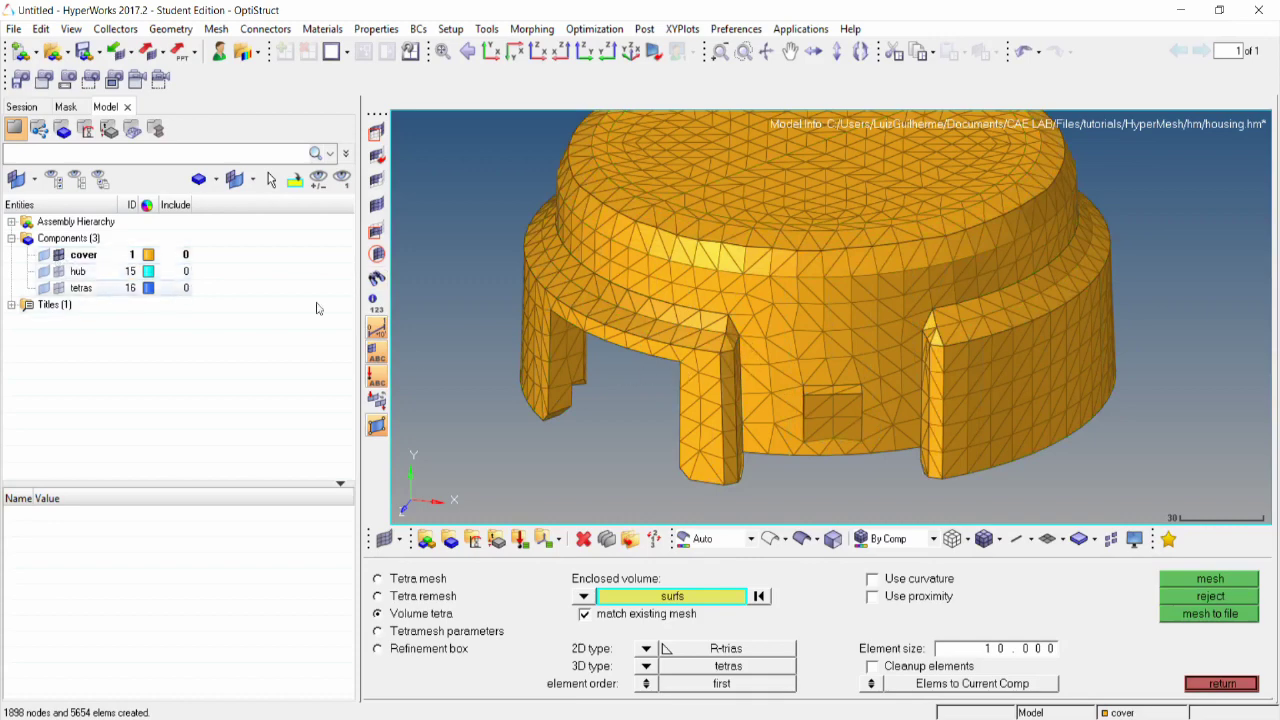
scroll(736, 407, up, 2)
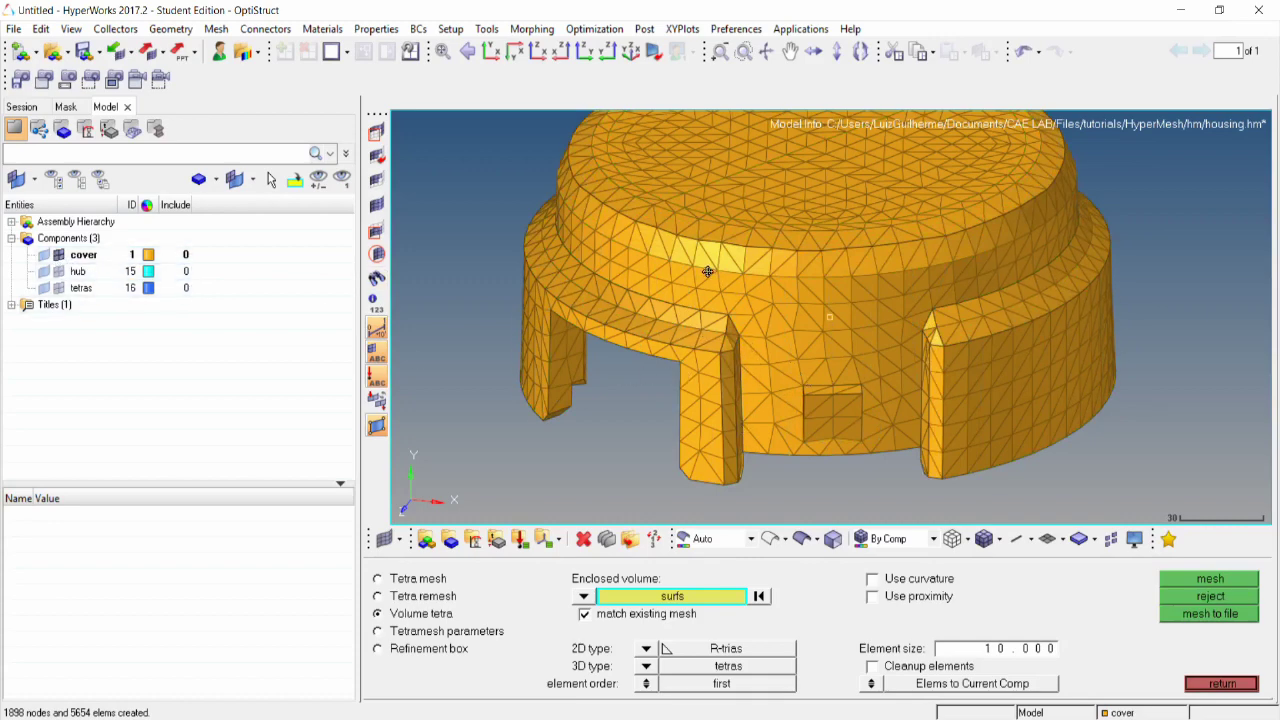
scroll(765, 357, up, 1)
scroll(785, 362, down, 4)
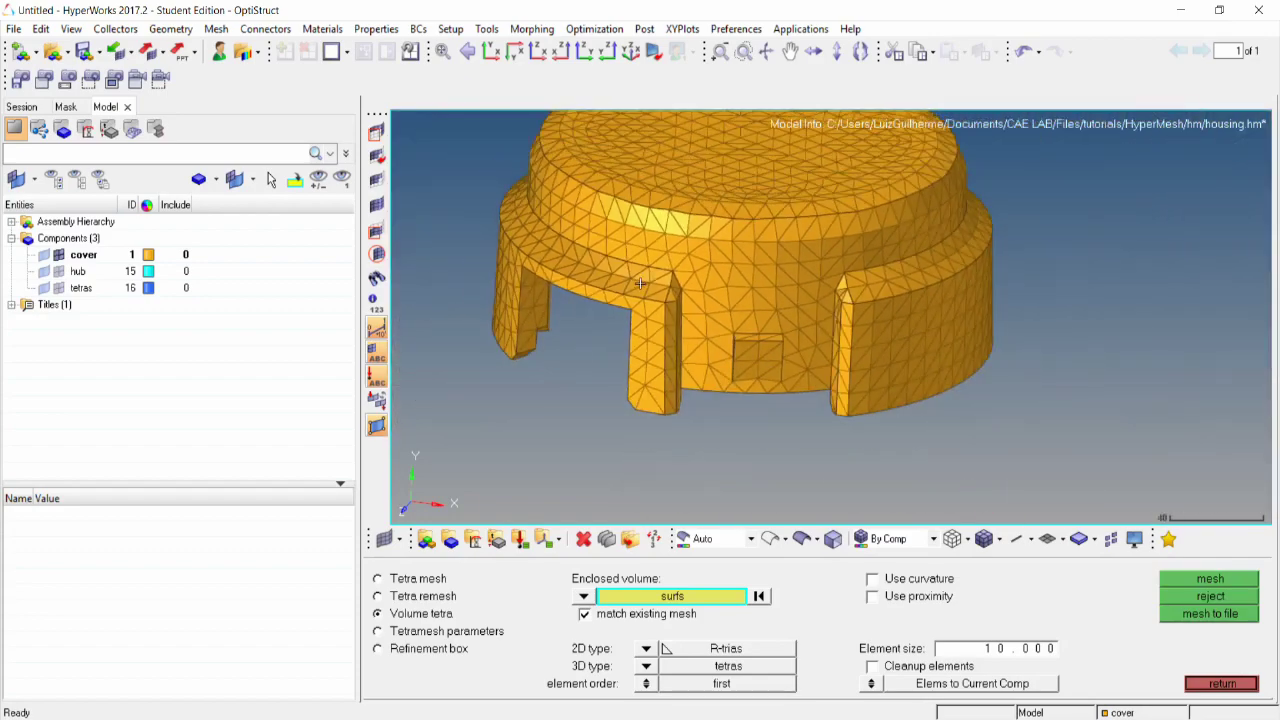
ctrl+drag(777, 333, 642, 216)
scroll(648, 261, up, 1)
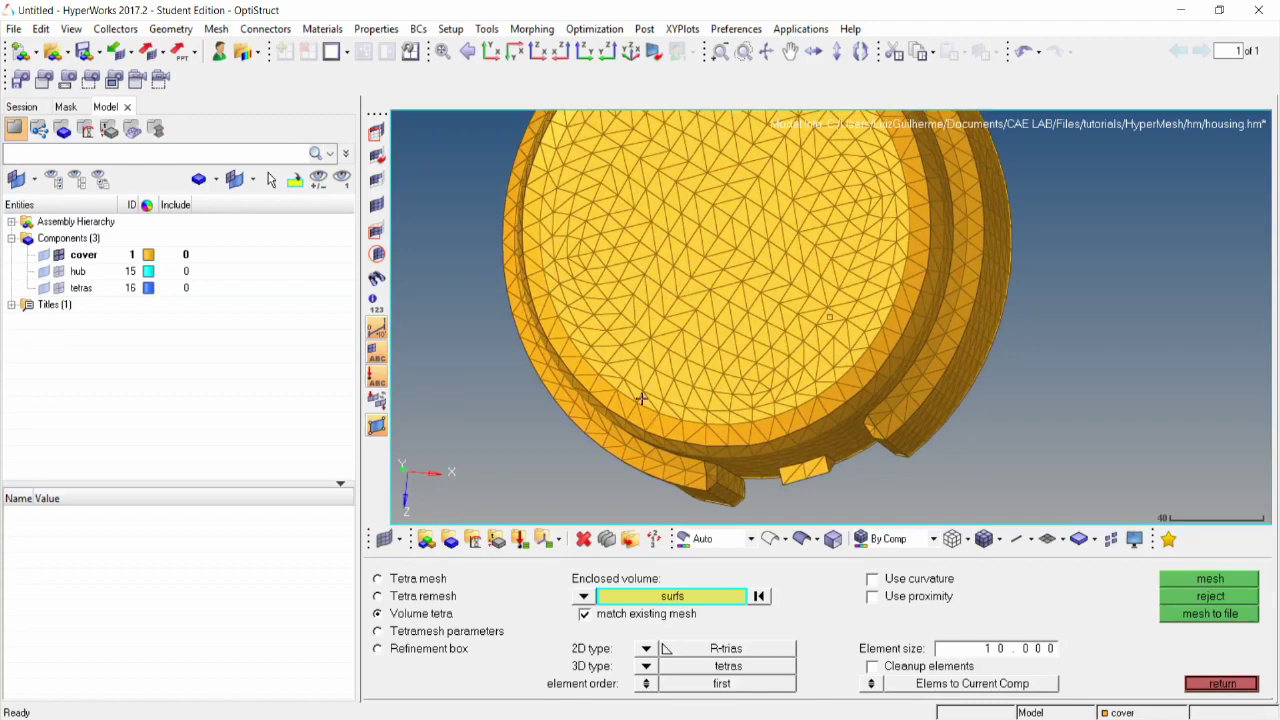
ctrl+drag(640, 404, 806, 428)
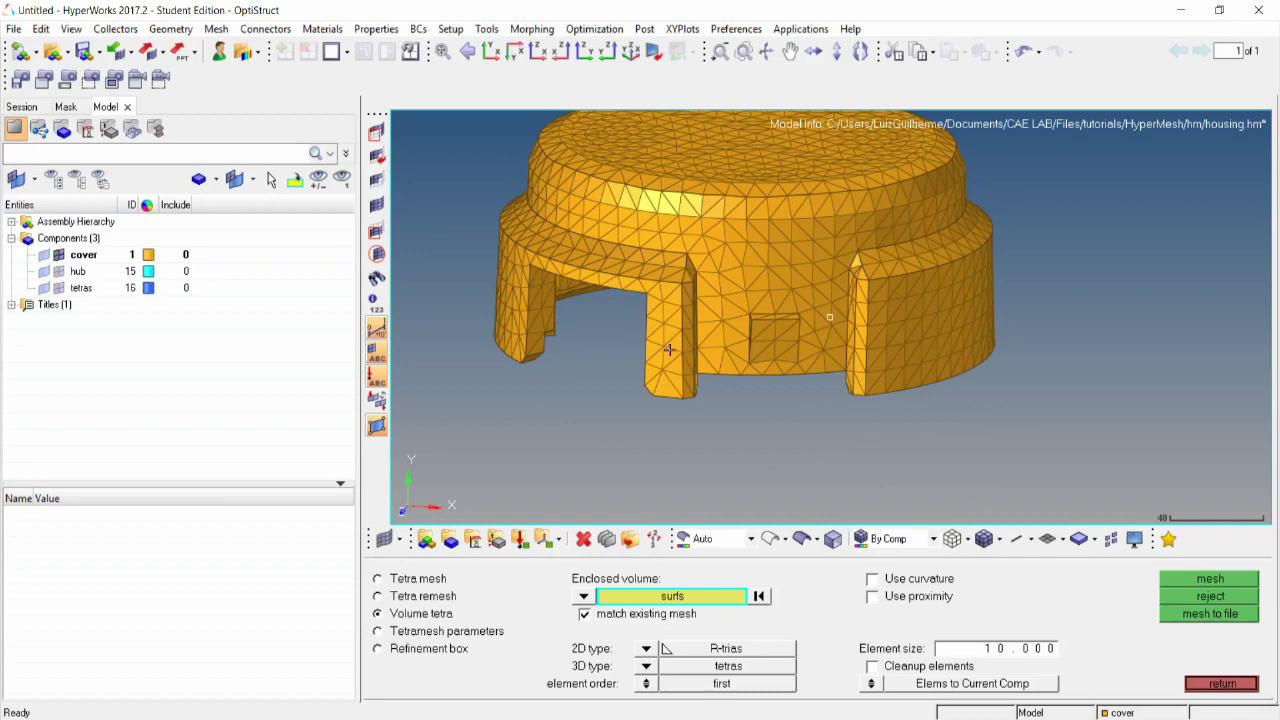
scroll(682, 314, up, 4)
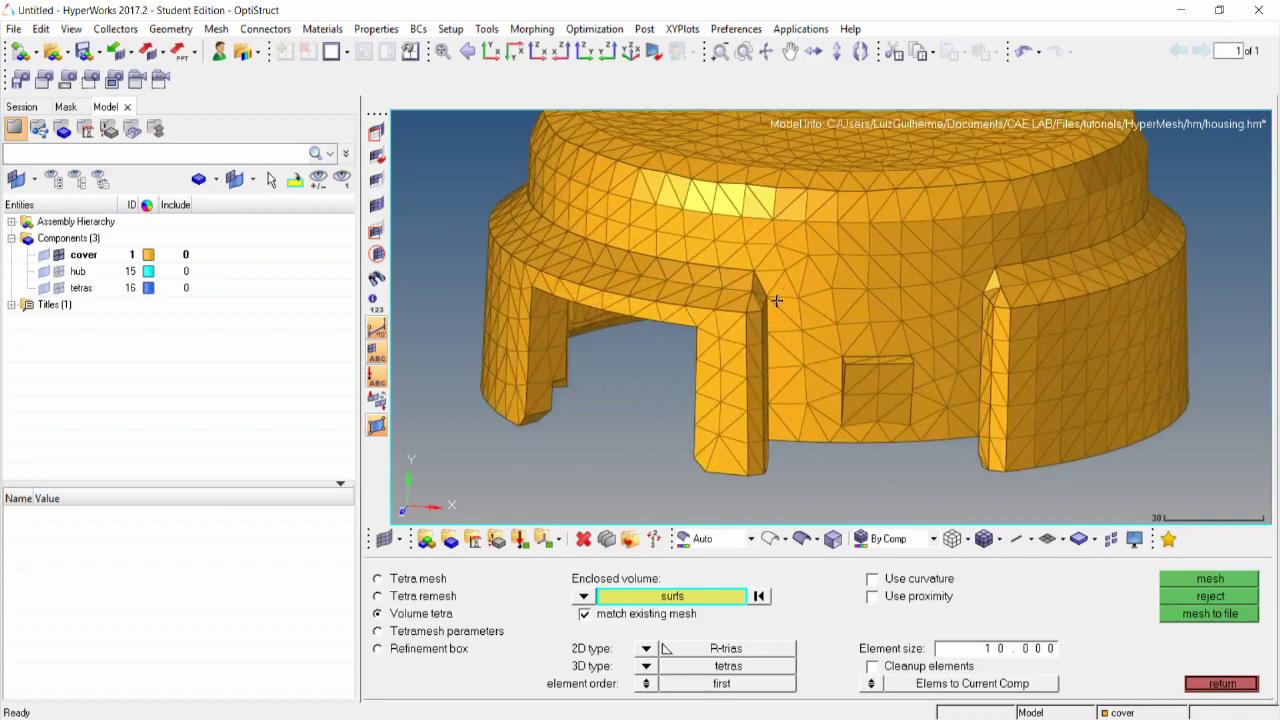
mouse_move(777, 300)
ctrl+mouse_down()
mouse_move(1048, 355)
mouse_move(986, 368)
ctrl+mouse_up()
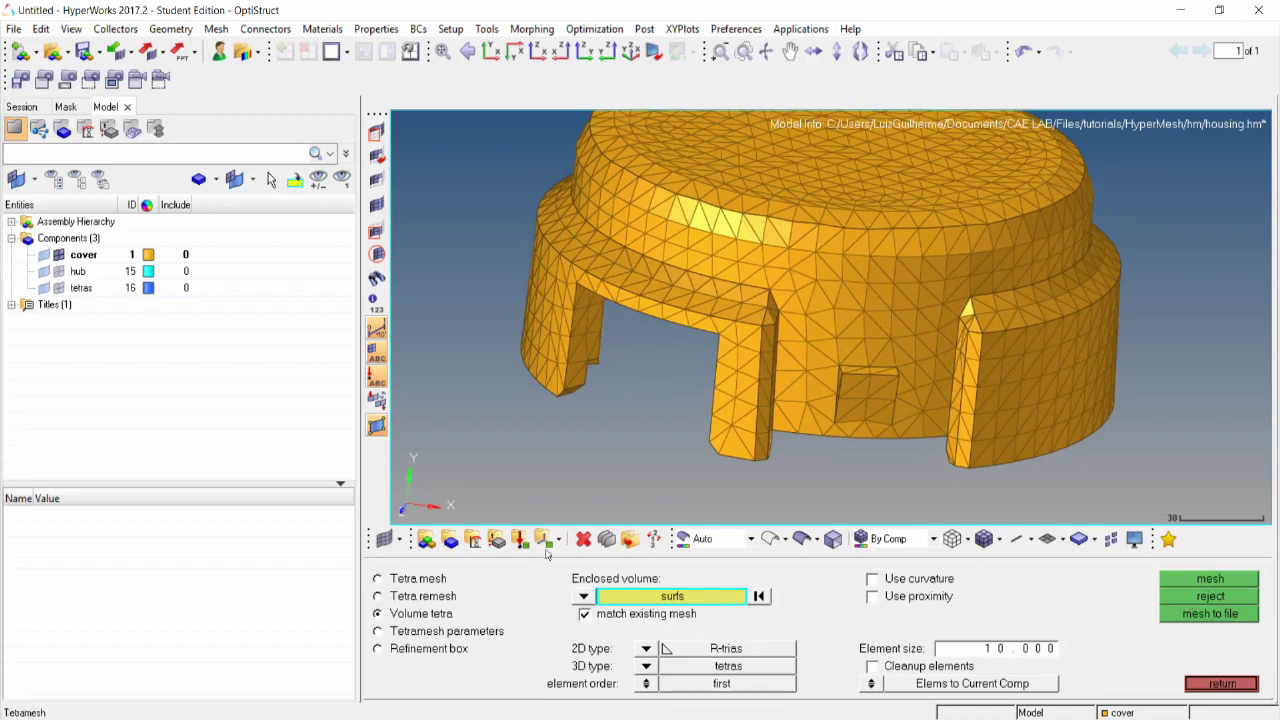
Delete the 5654 displayed elements, show the cover geometry again, and return to tetramesh.
click(583, 539)
click(495, 579)
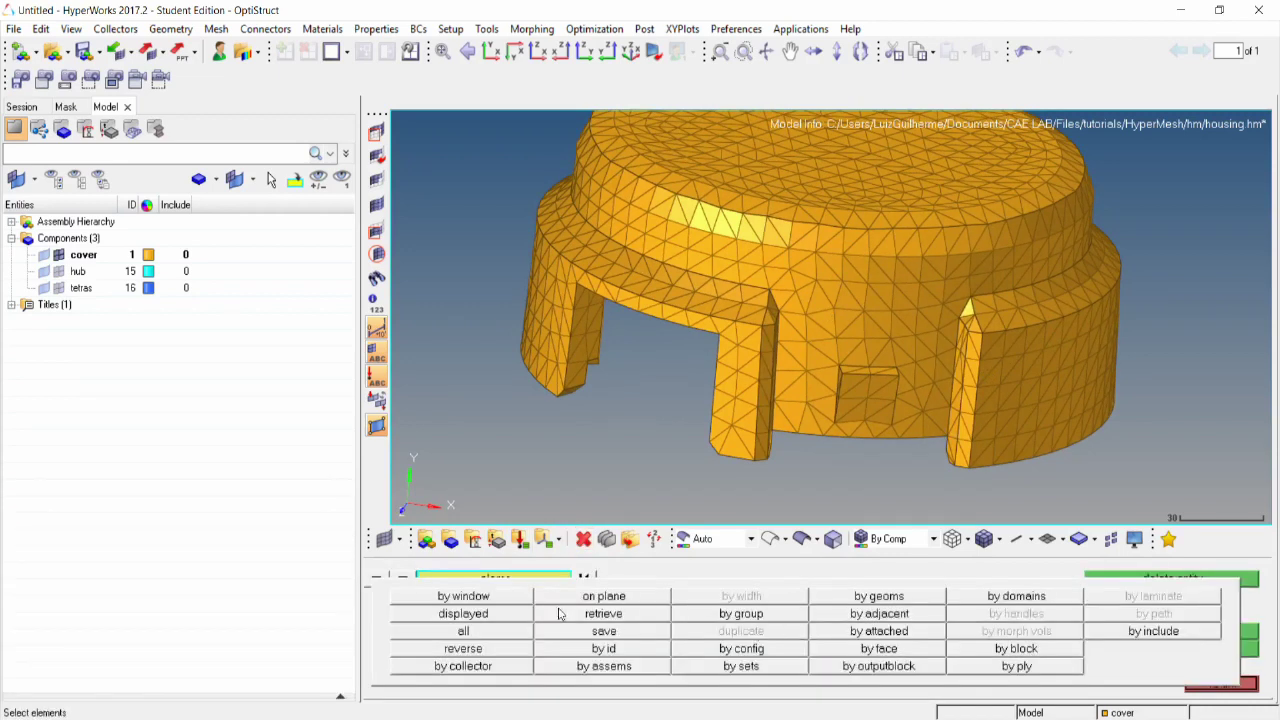
click(500, 614)
click(1165, 592)
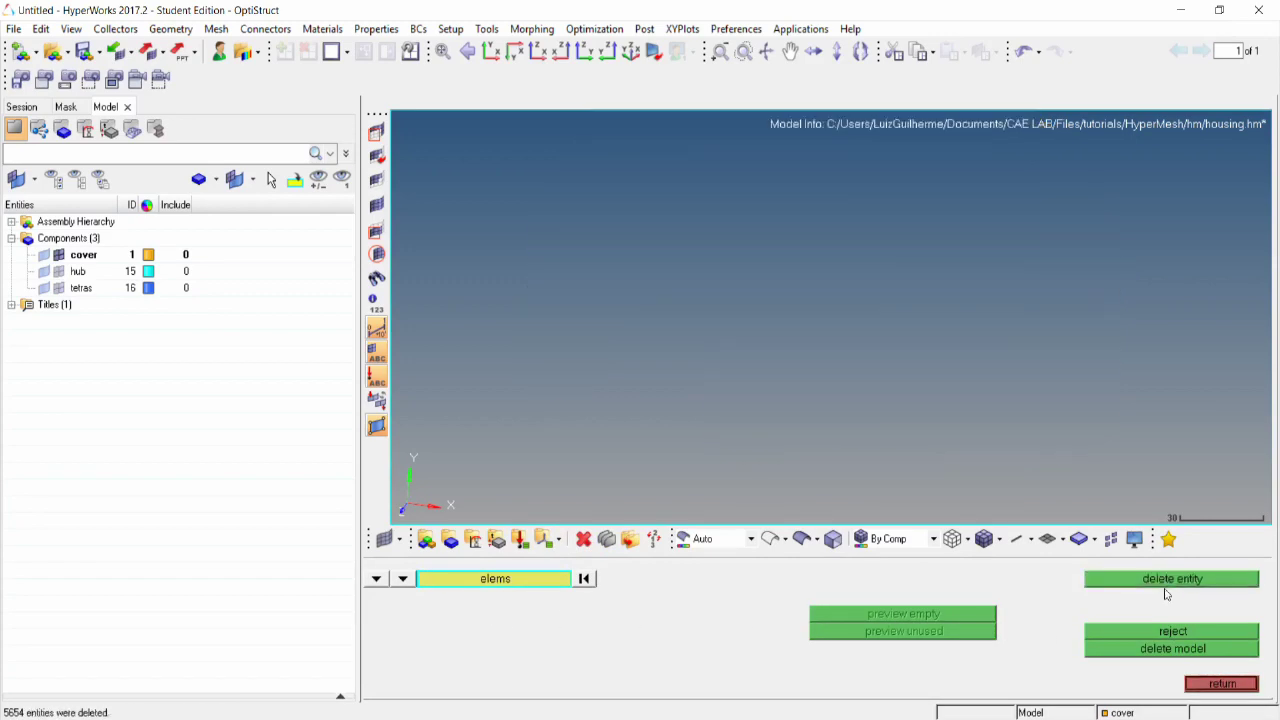
click(44, 255)
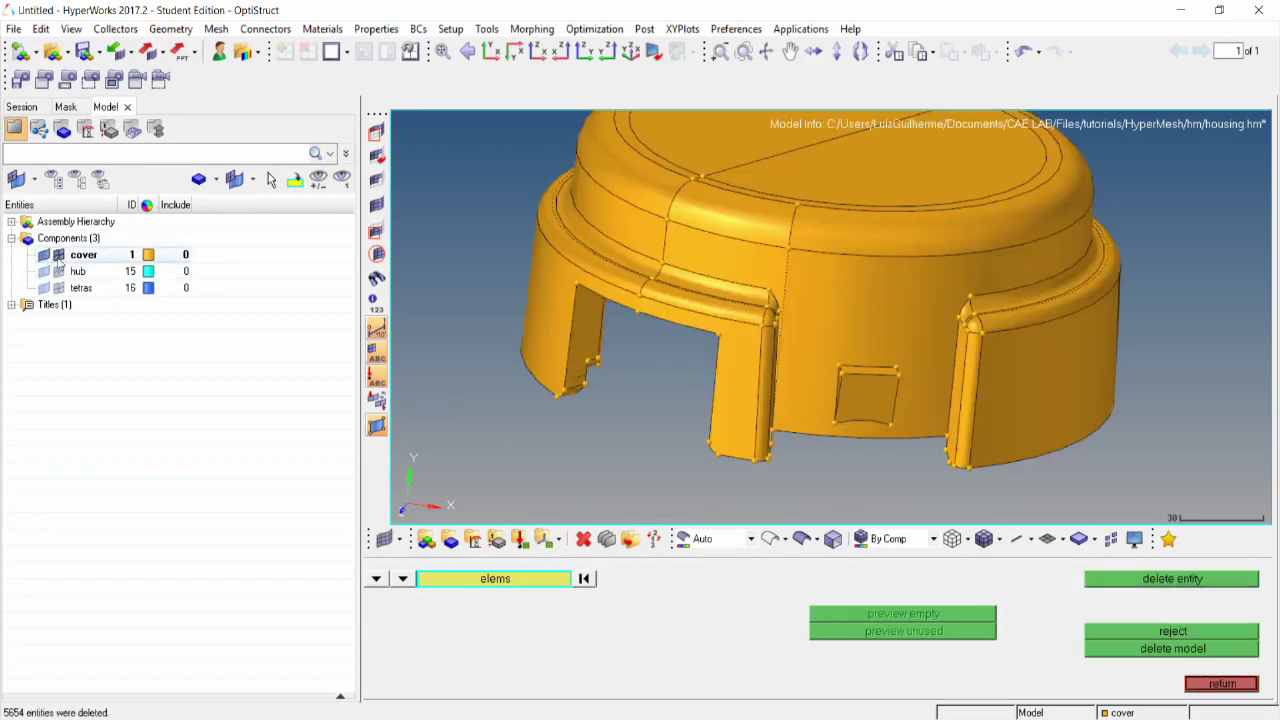
click(1220, 684)
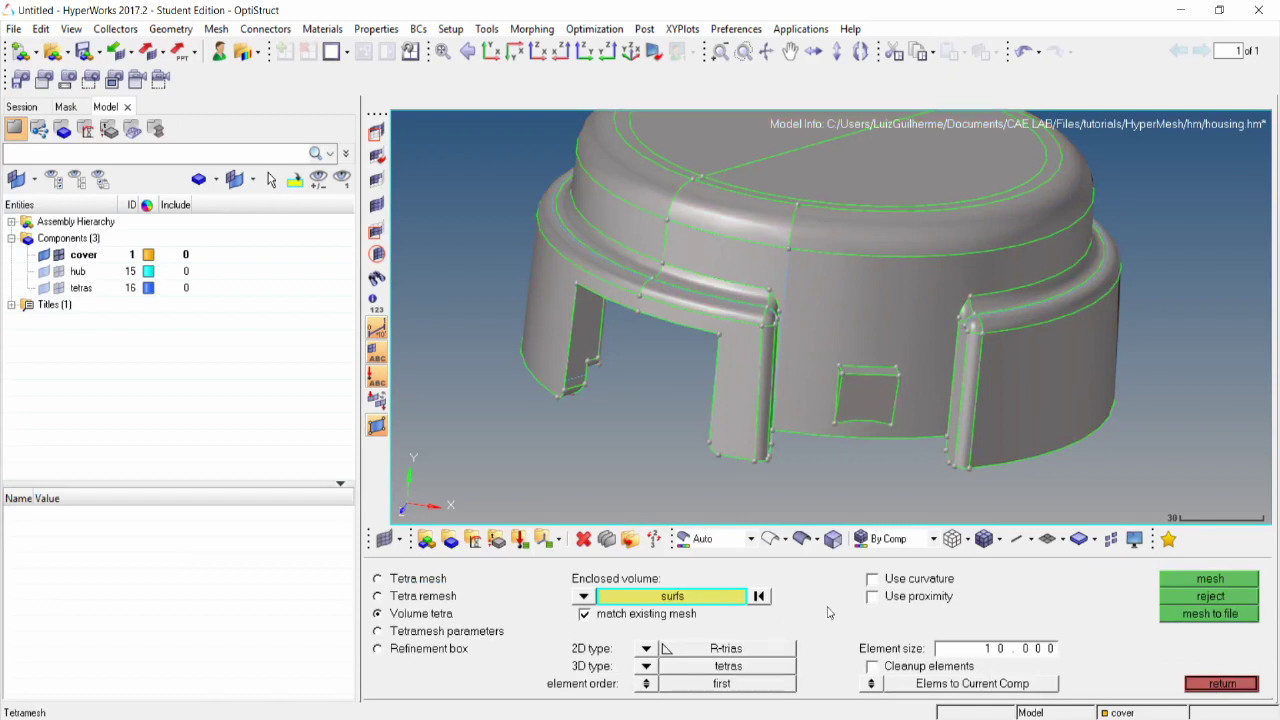
Enable curvature-based element sizing for the volume tetra mesh.
click(874, 582)
scroll(892, 344, down, 2)
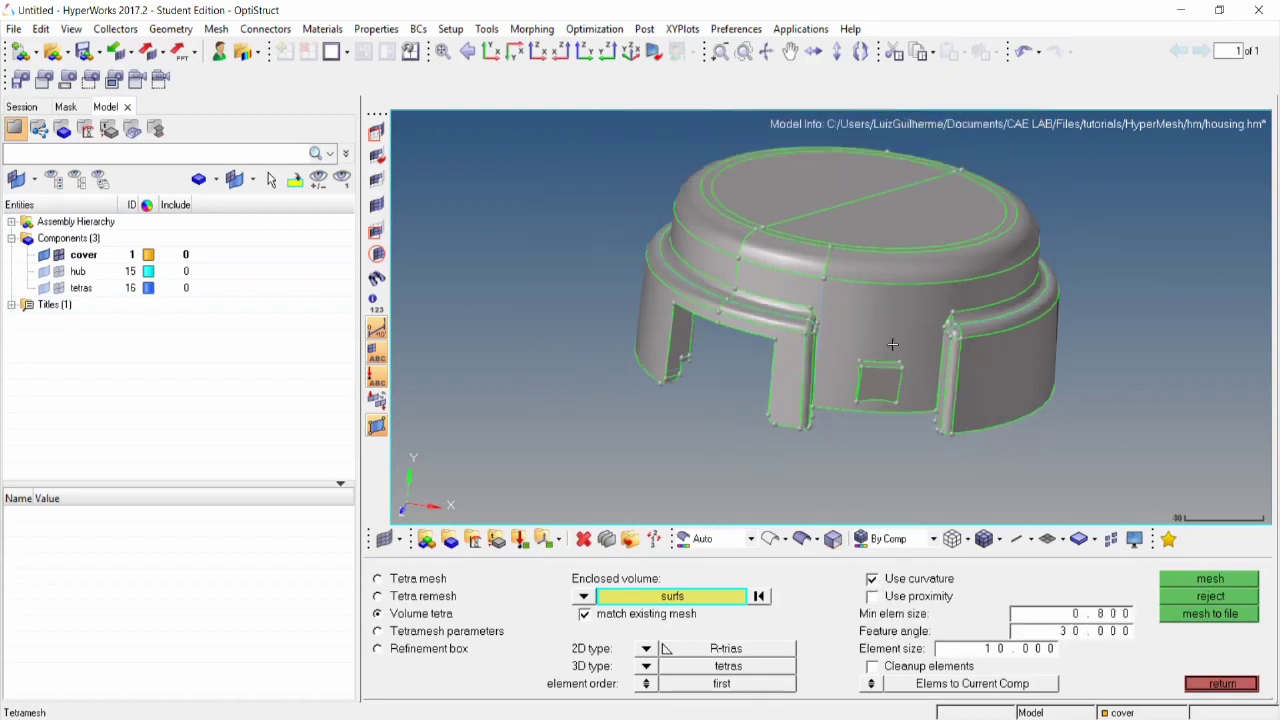
mouse_move(892, 344)
ctrl+mouse_down()
mouse_move(870, 338)
mouse_move(1098, 305)
mouse_move(1116, 366)
mouse_move(950, 433)
mouse_move(894, 436)
ctrl+mouse_up()
scroll(786, 377, up, 5)
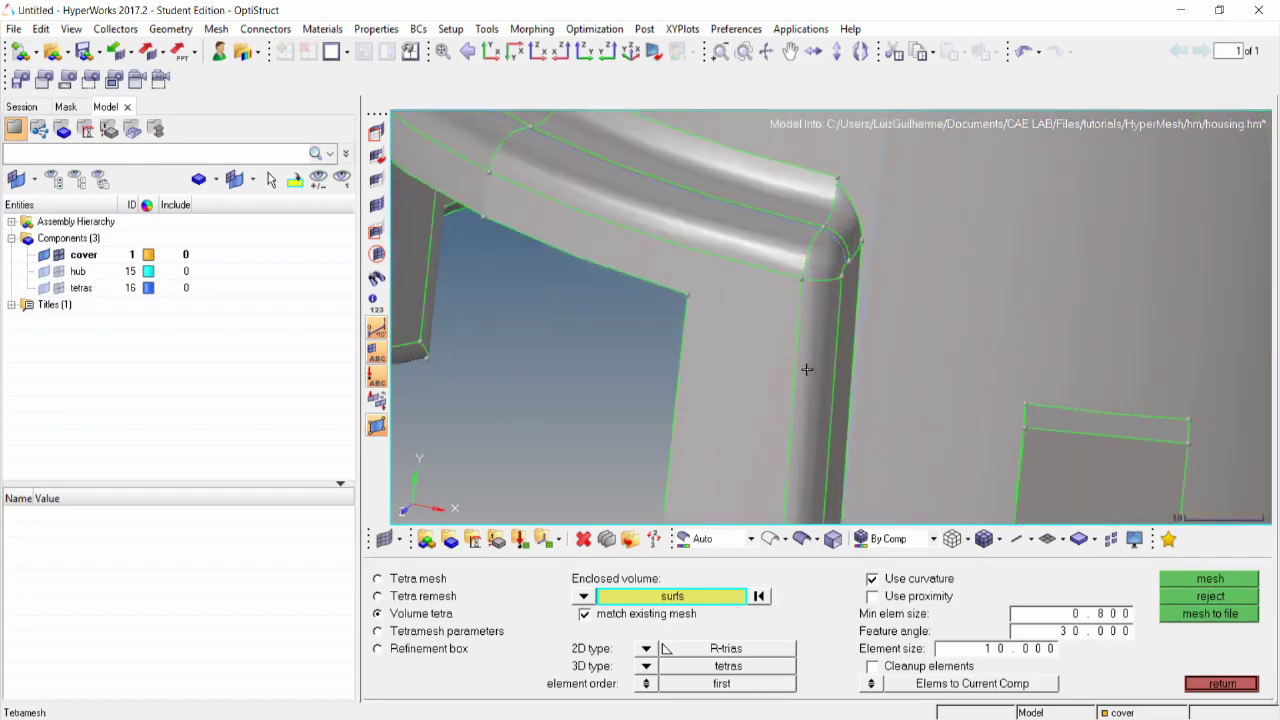
ctrl+drag(807, 369, 651, 296)
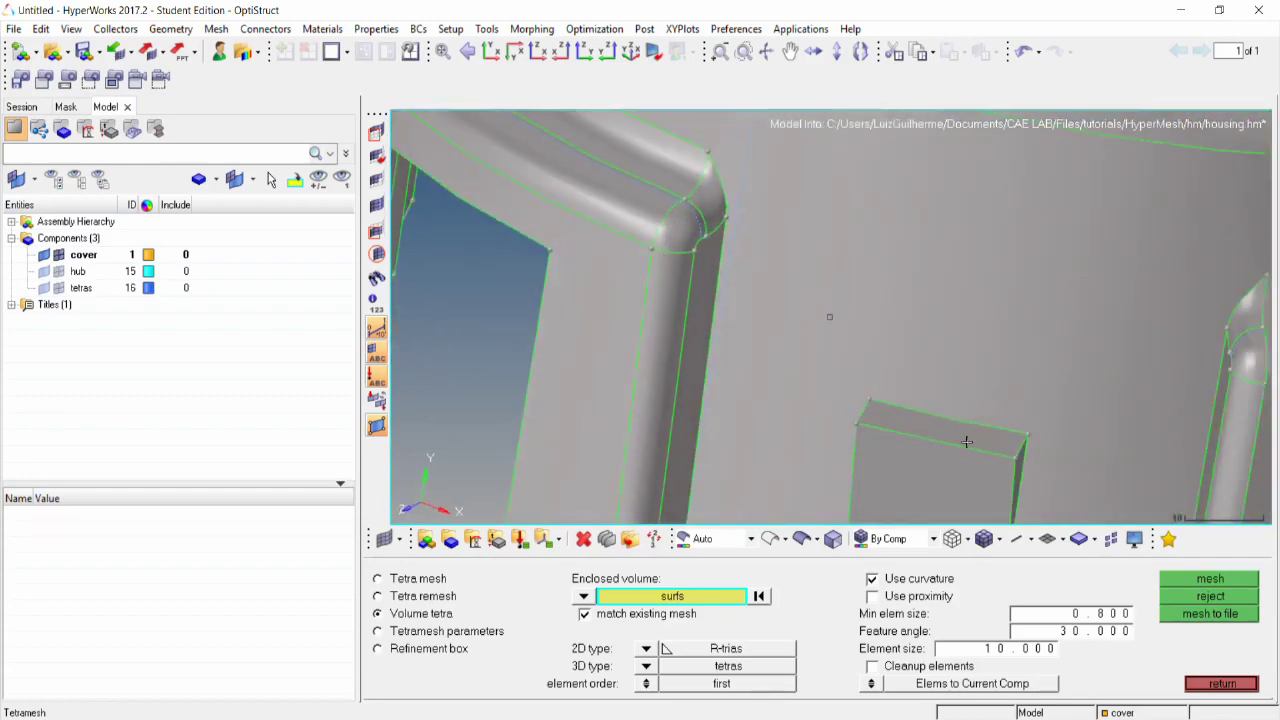
scroll(966, 441, down, 5)
ctrl+drag(930, 445, 783, 331)
scroll(823, 449, up, 2)
Change the minimum element size from 0.800 to 1.000.
click(1112, 614)
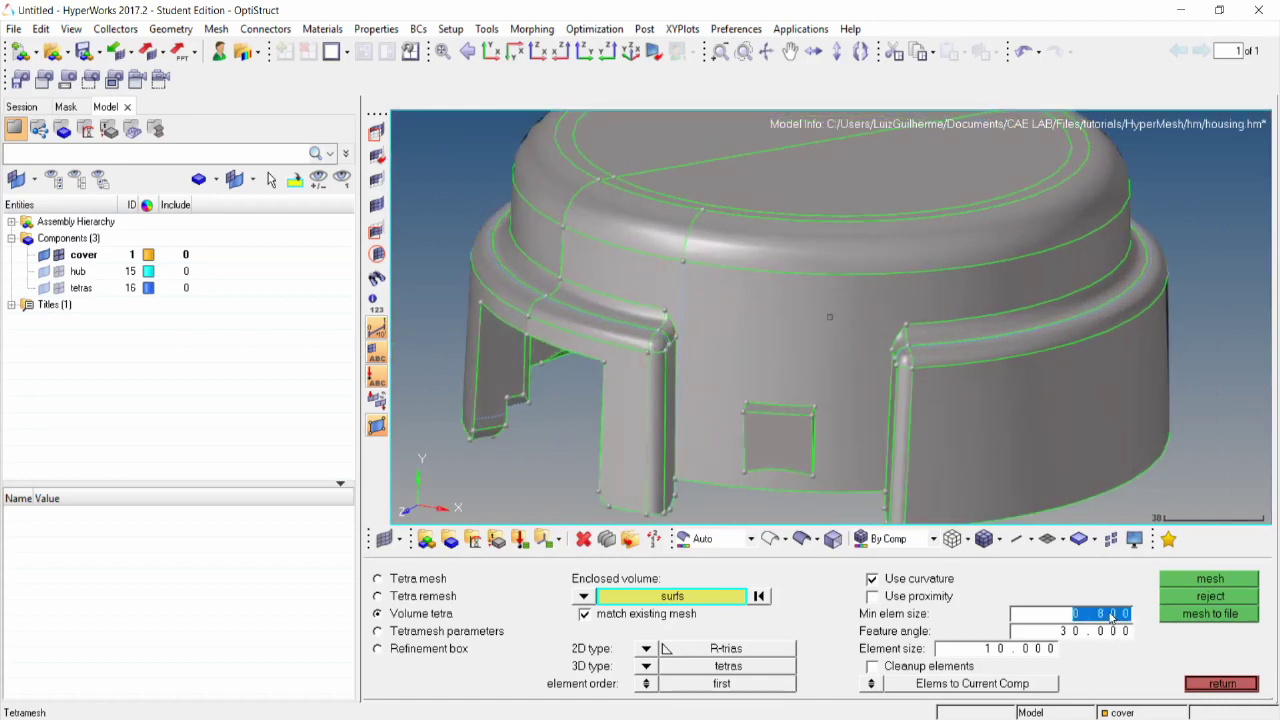
text(1)
key(Return)
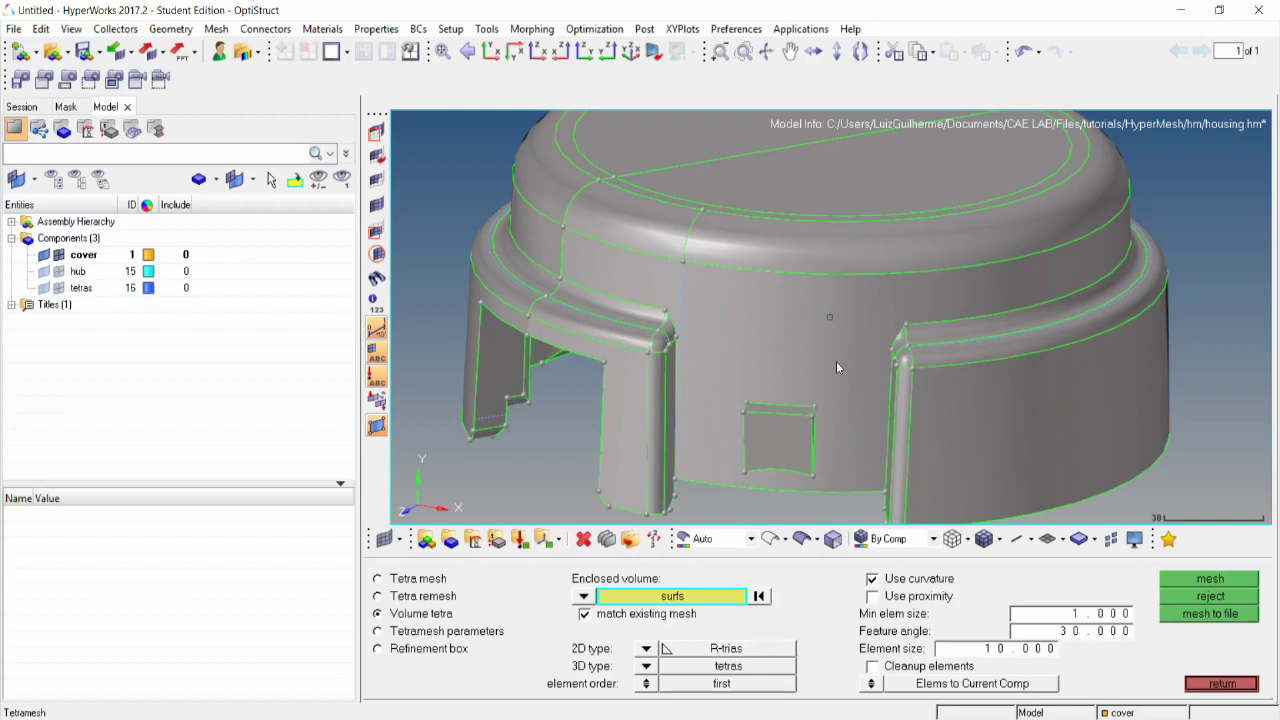
Switch the surface element type to trias and mesh the cover, producing 57189 elements.
click(644, 647)
click(637, 632)
click(1211, 578)
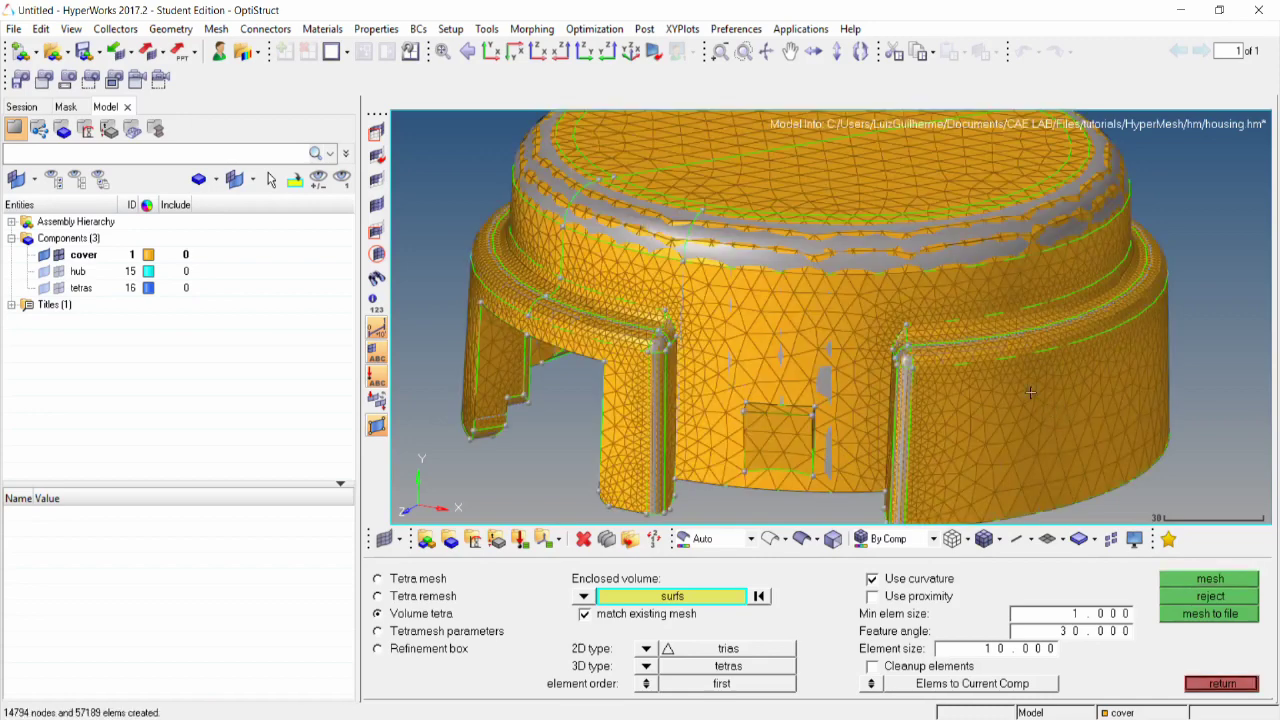
Hide the cover geometry and zoom in to view the curvature-refined tetra mesh.
click(44, 255)
scroll(659, 398, up, 5)
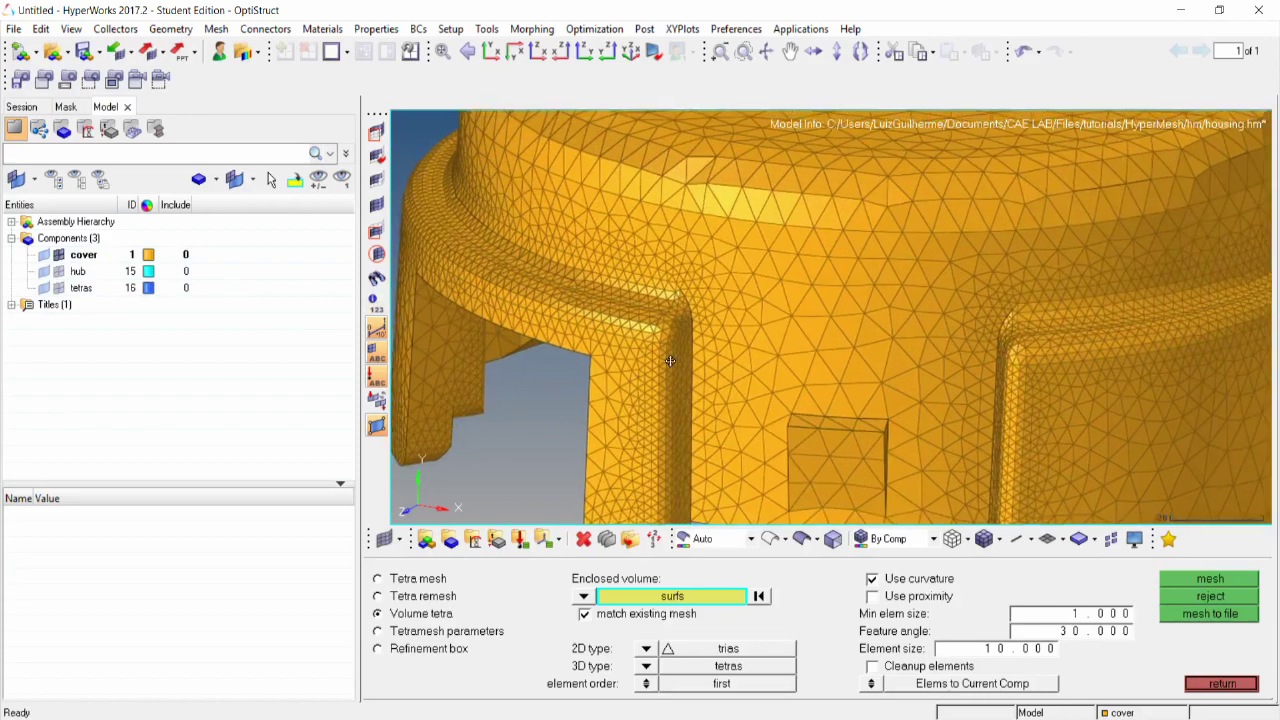
scroll(720, 340, up, 1)
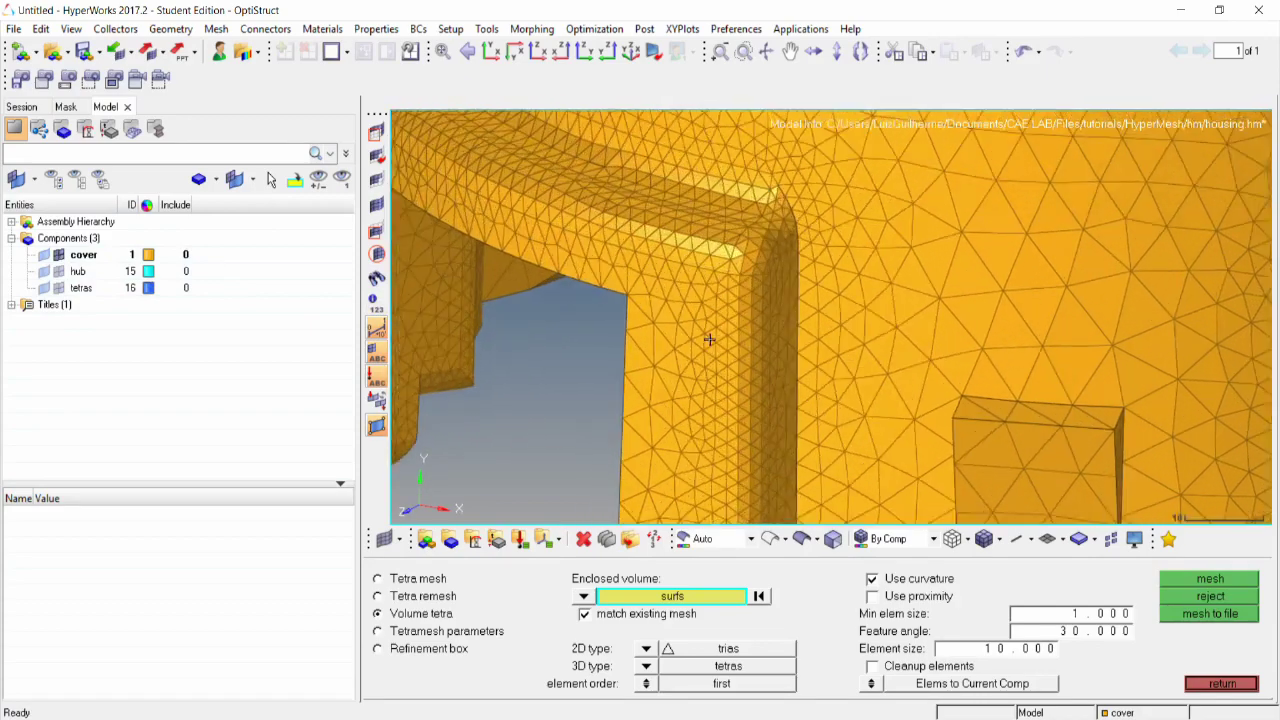
scroll(710, 340, up, 1)
scroll(748, 312, down, 4)
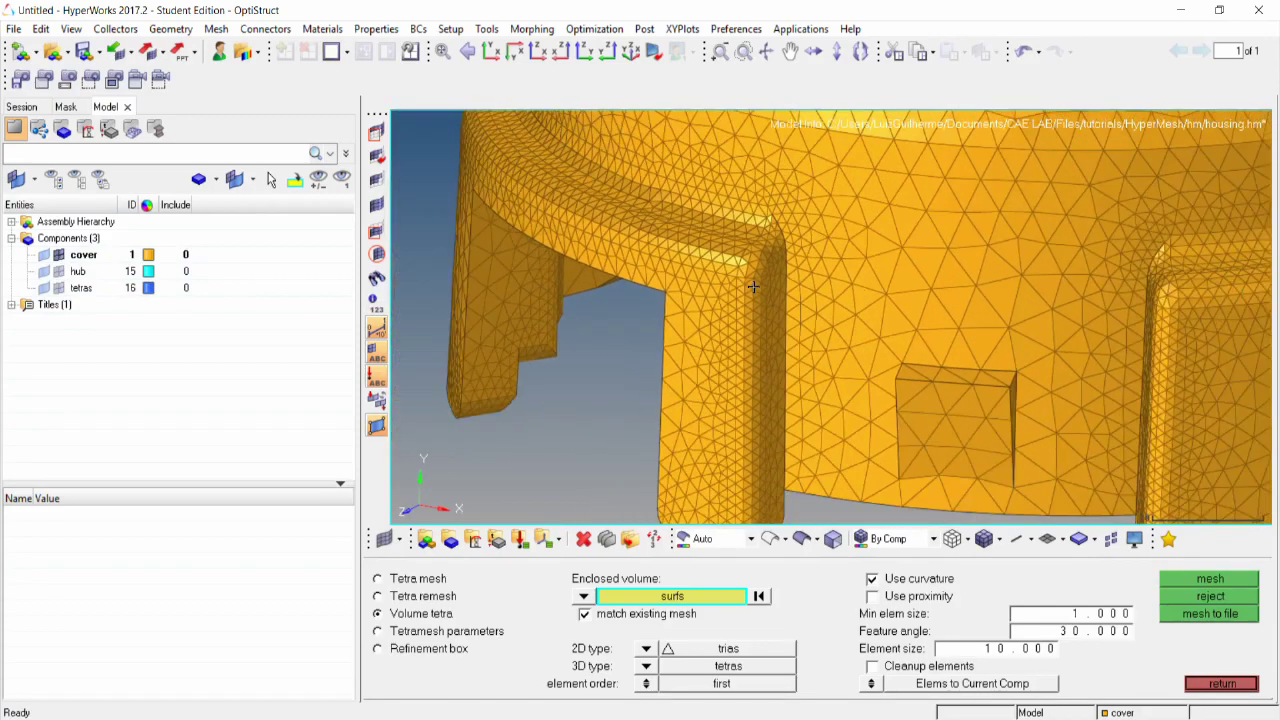
scroll(752, 334, up, 2)
ctrl+drag(840, 330, 751, 358)
Rotate the meshed housing to inspect the legs and notch from several angles.
scroll(560, 309, up, 3)
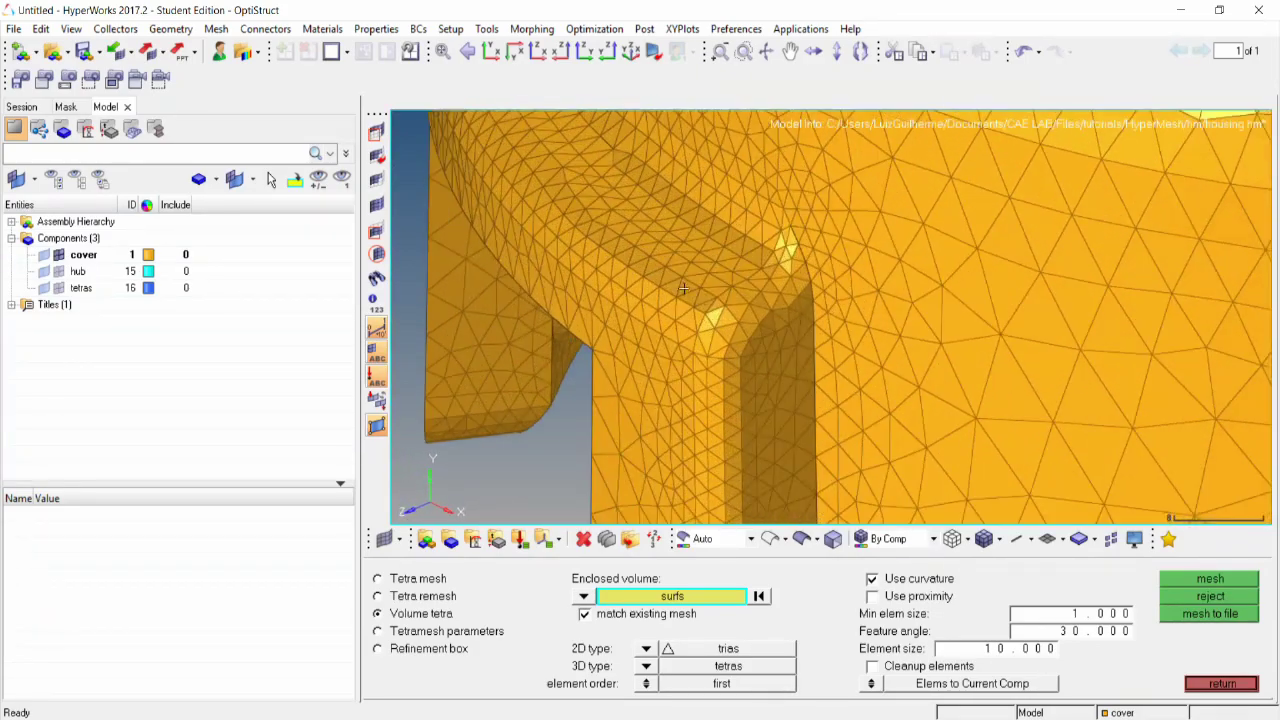
scroll(582, 312, down, 3)
scroll(760, 360, up, 1)
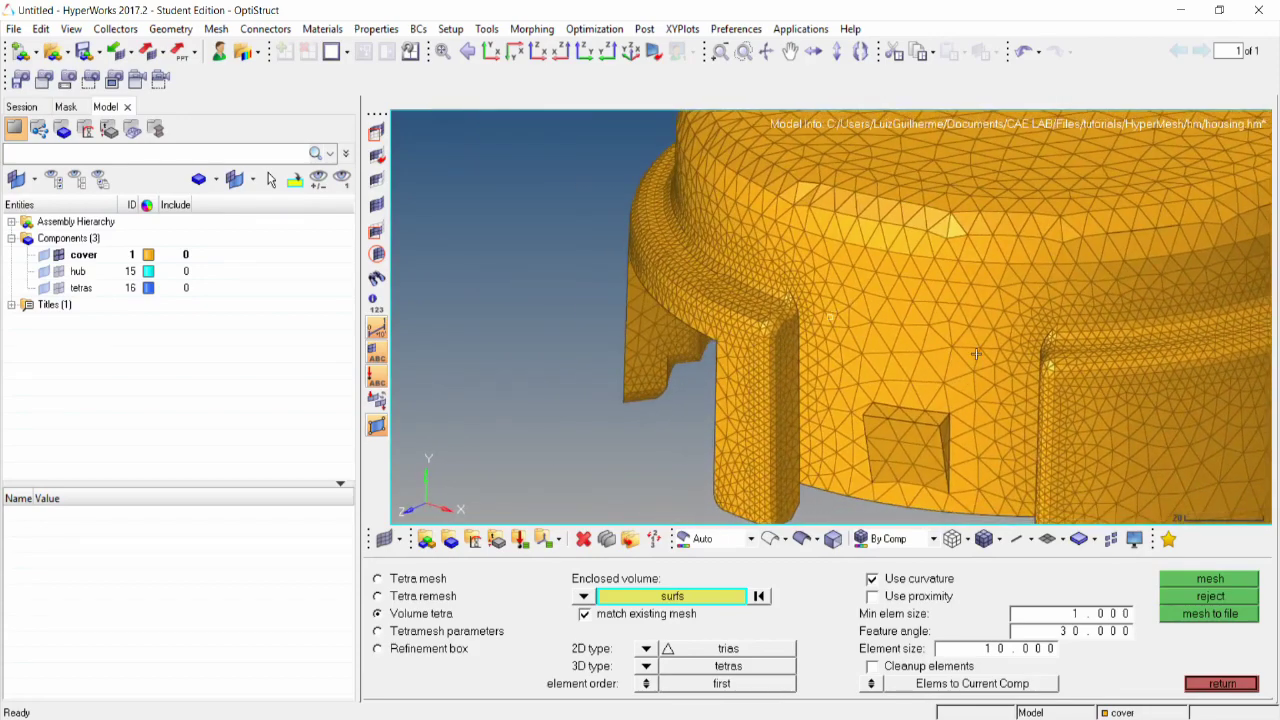
ctrl+drag(778, 358, 870, 466)
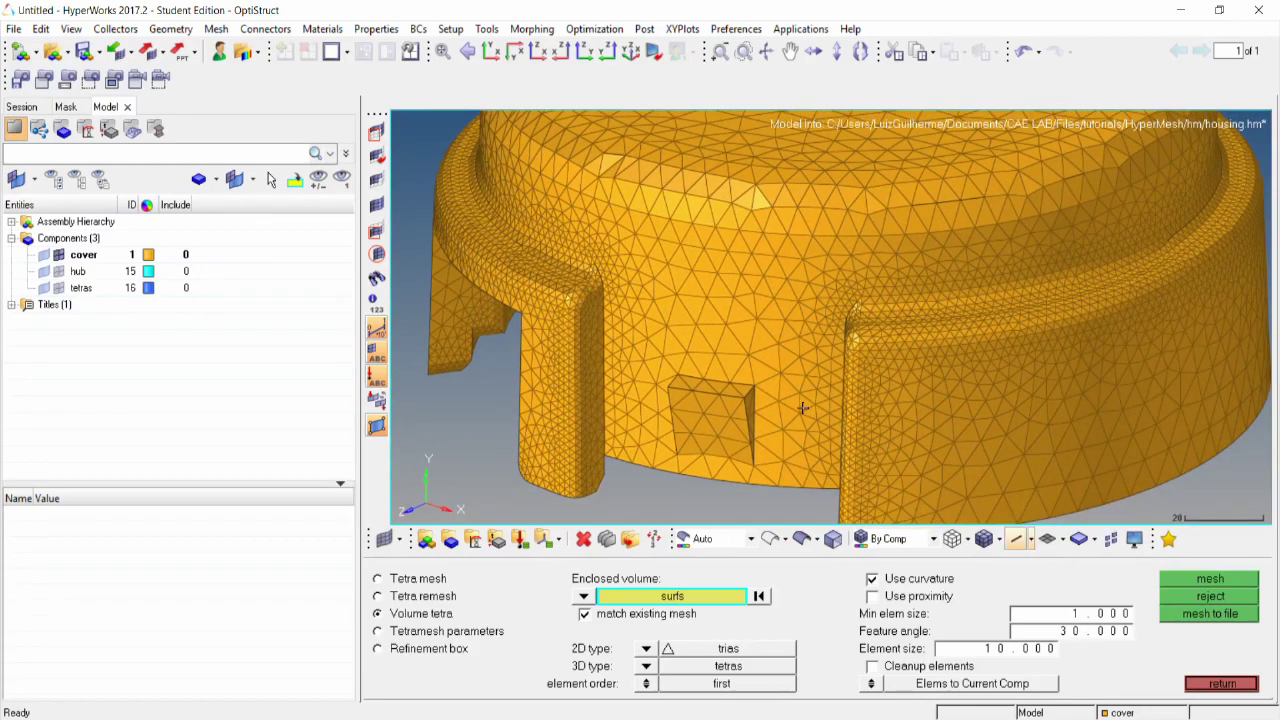
ctrl+drag(1150, 410, 1009, 411)
scroll(954, 378, down, 5)
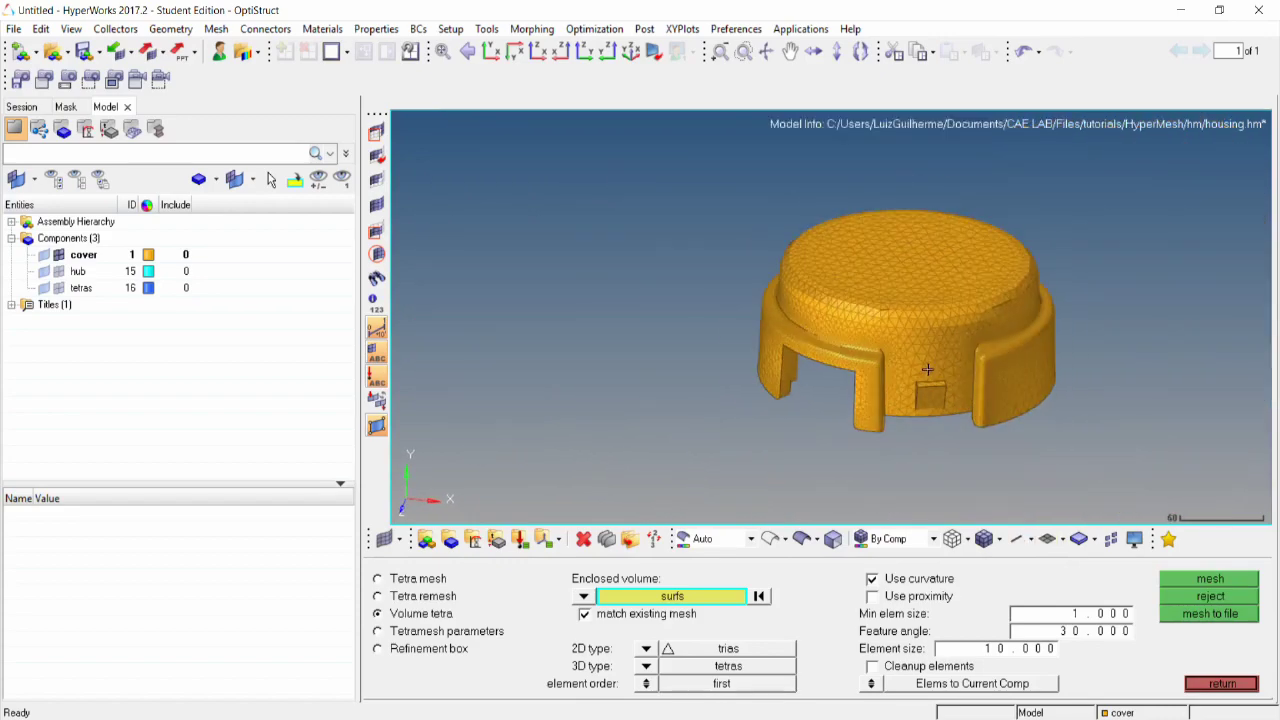
scroll(923, 342, up, 4)
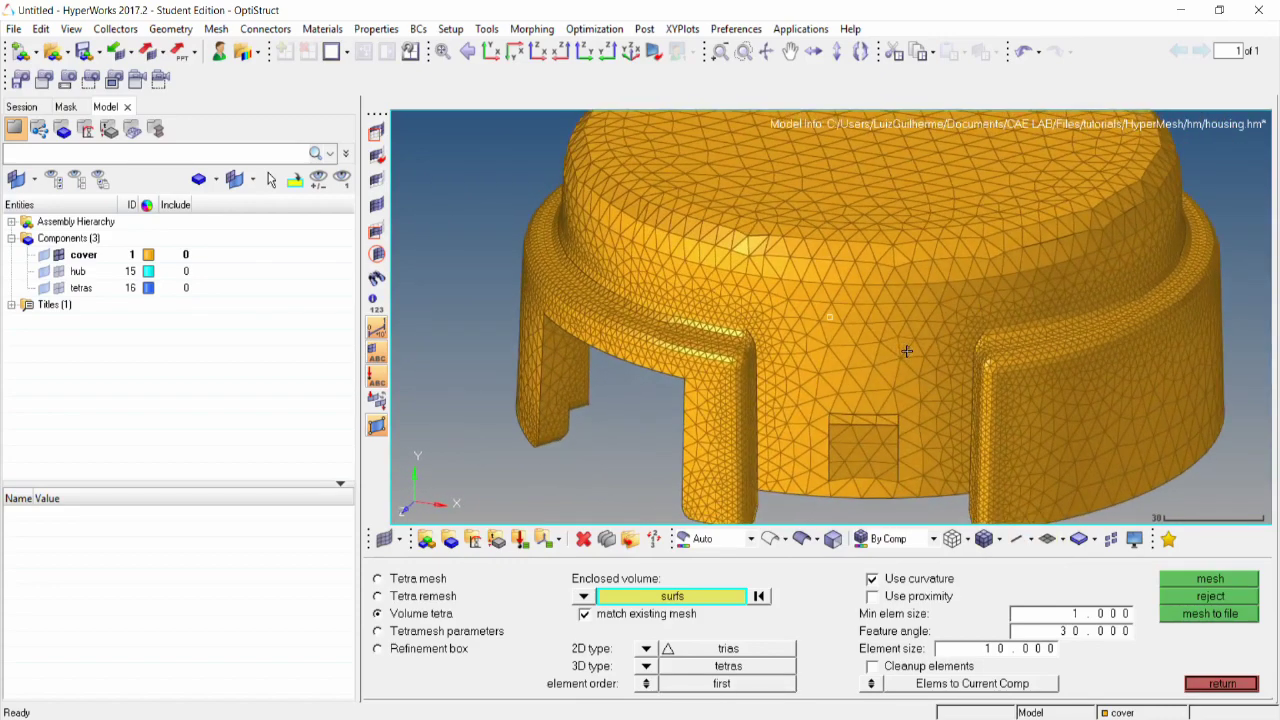
ctrl+drag(893, 403, 740, 372)
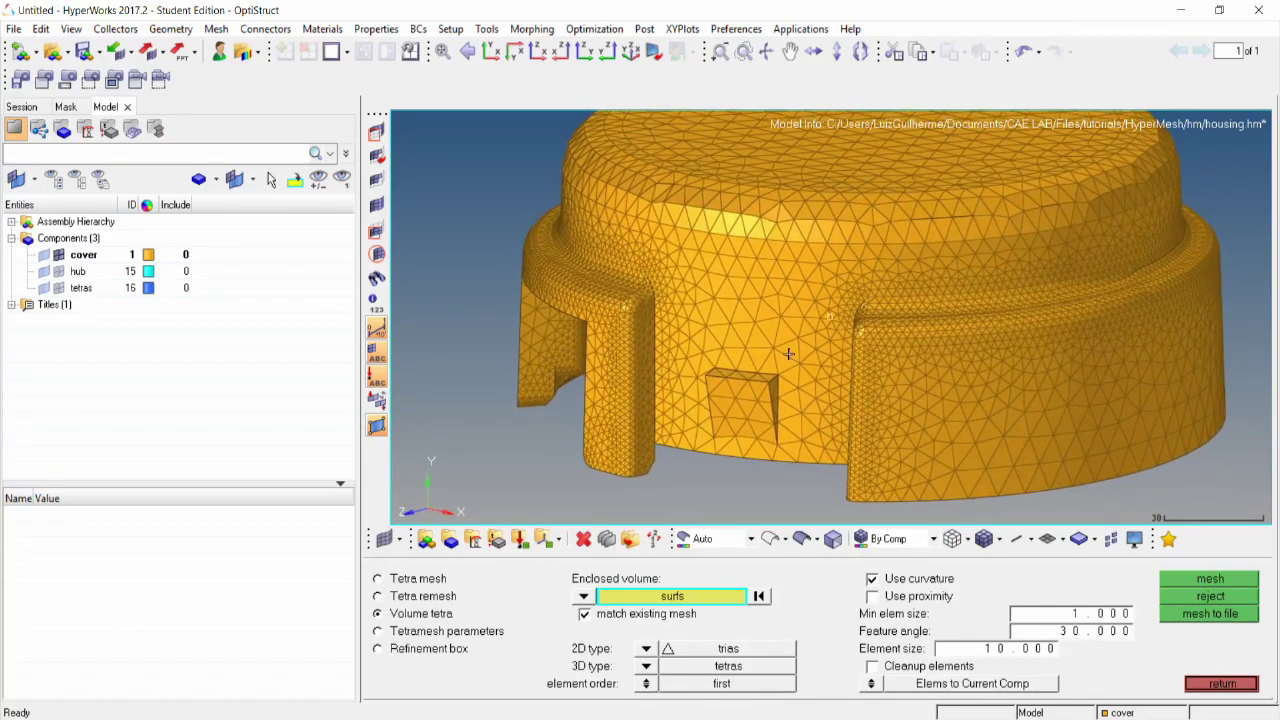
scroll(841, 310, up, 2)
scroll(750, 331, down, 5)
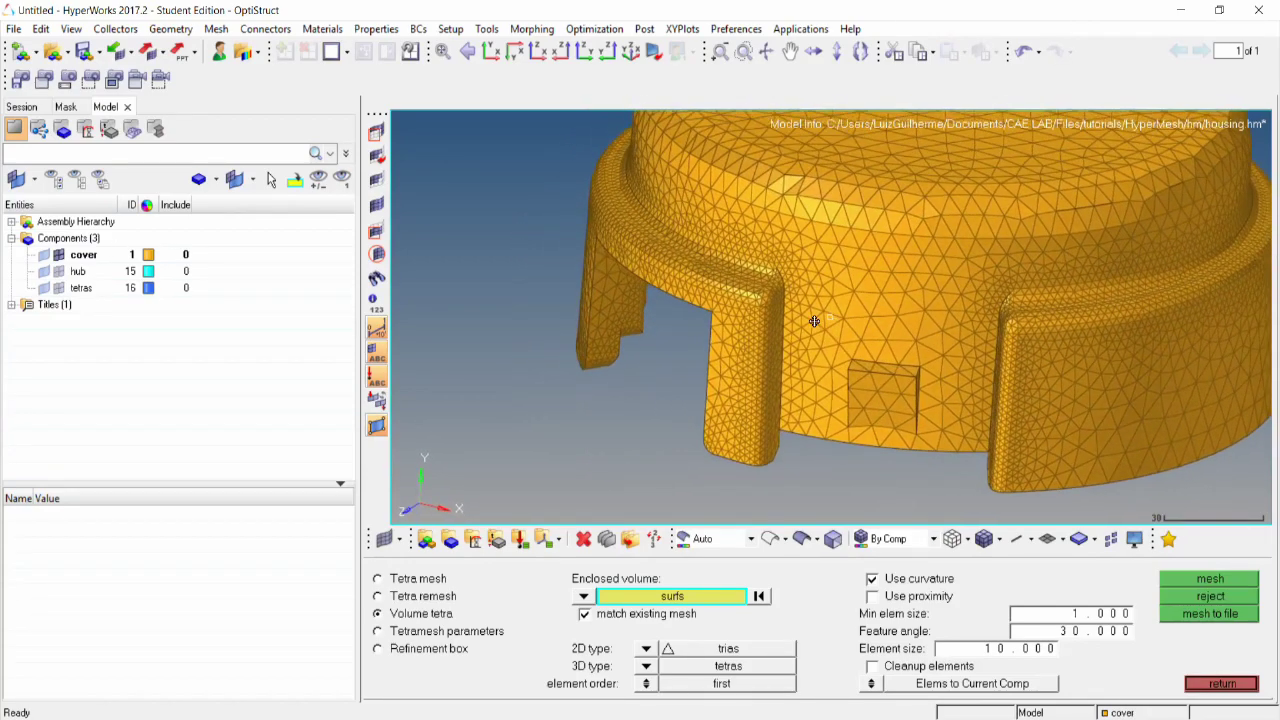
scroll(847, 310, up, 3)
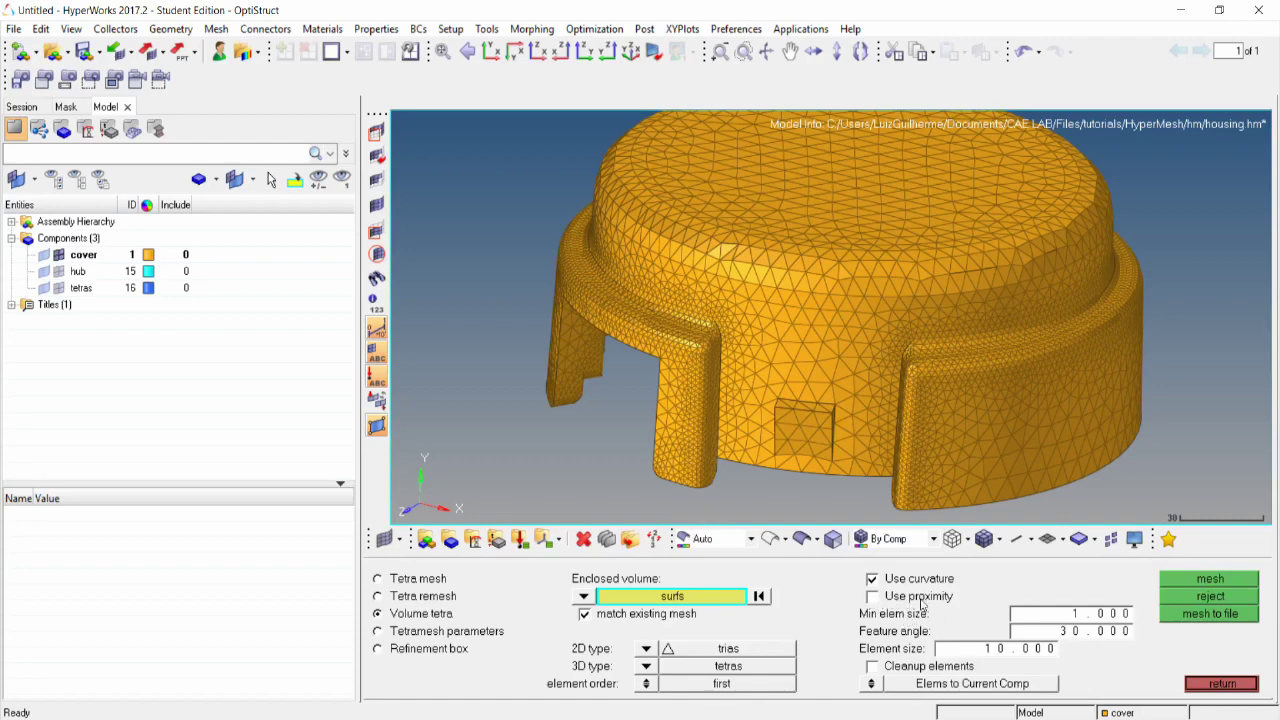
Delete all 57189 elements, restore the cover geometry display, and return to tetramesh.
click(584, 540)
click(492, 579)
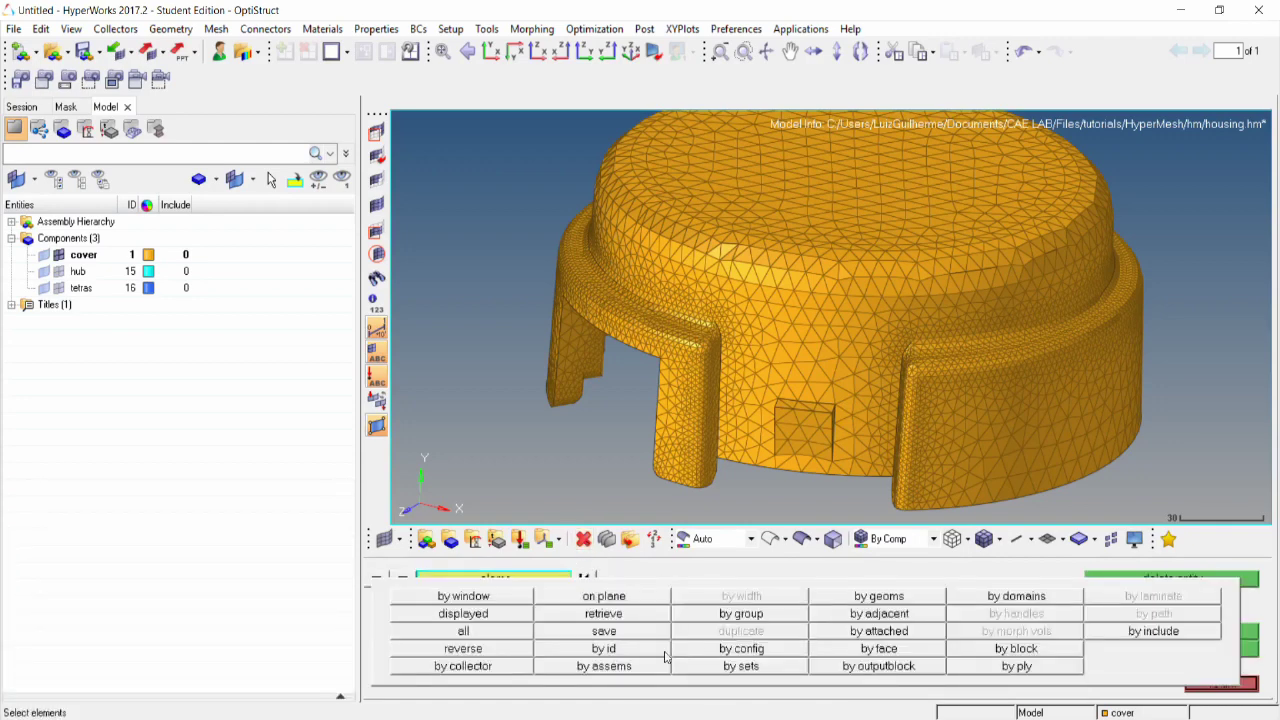
click(465, 632)
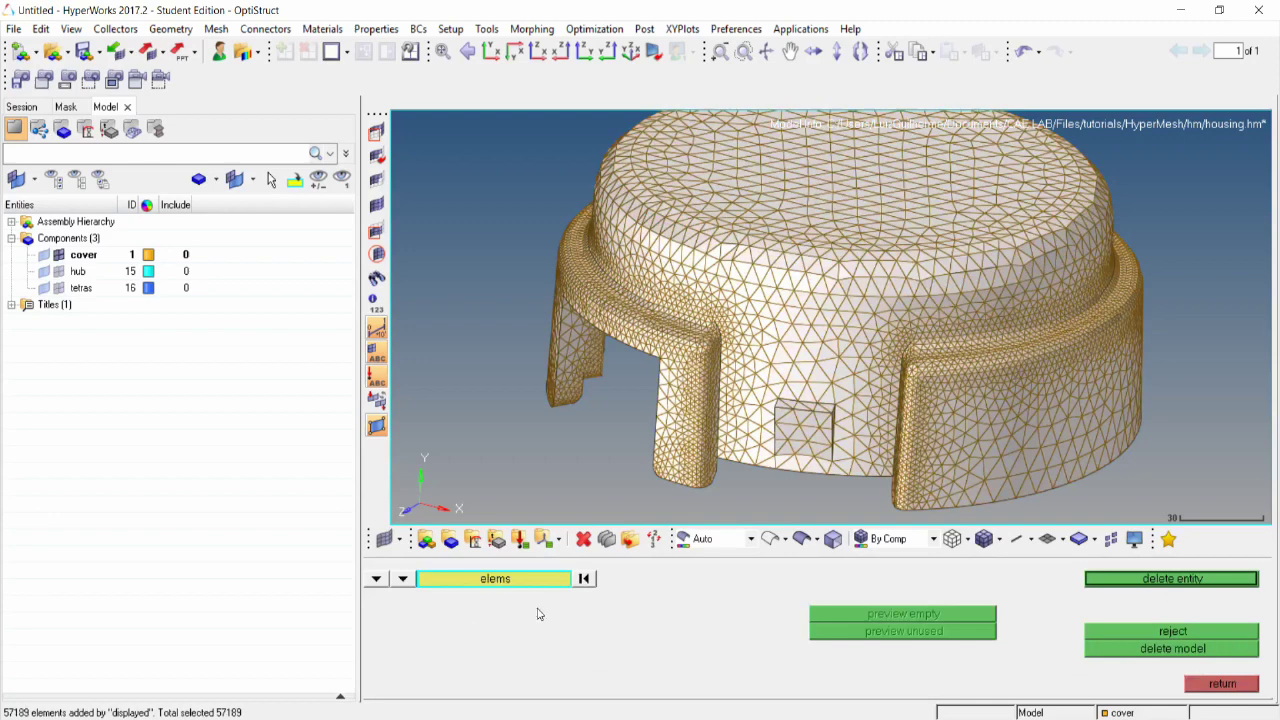
click(1200, 580)
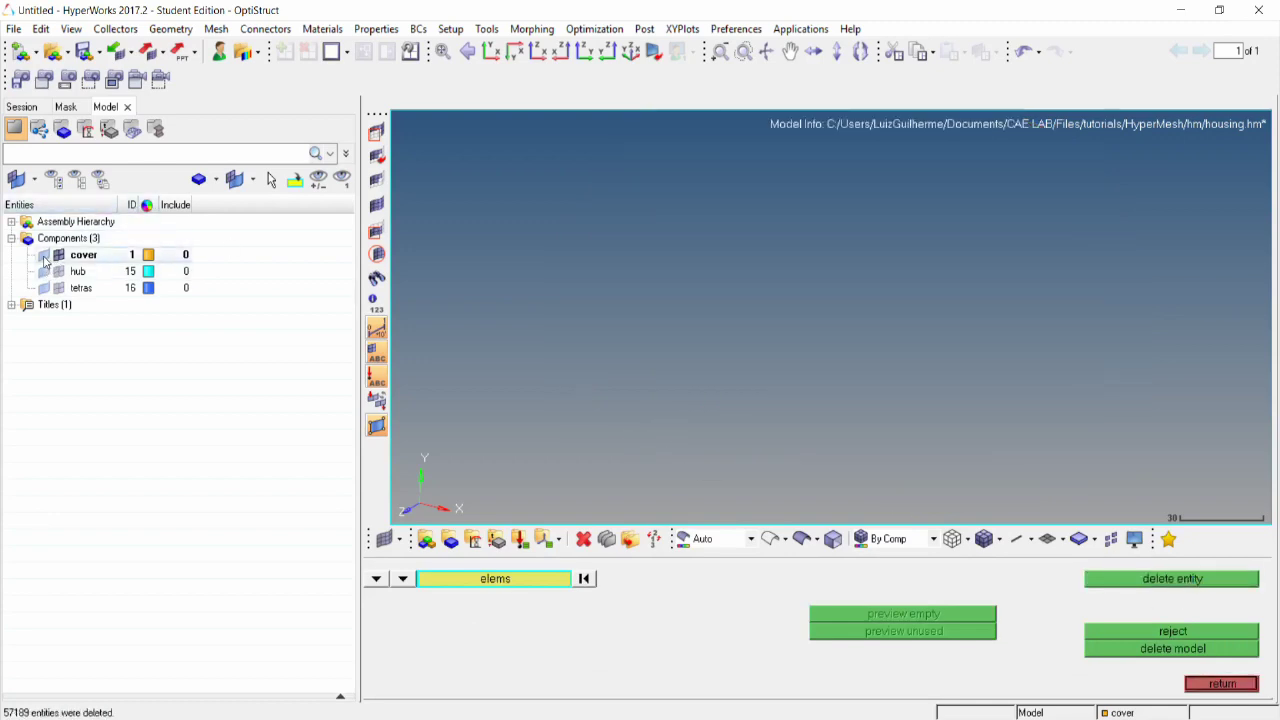
click(44, 256)
click(1195, 686)
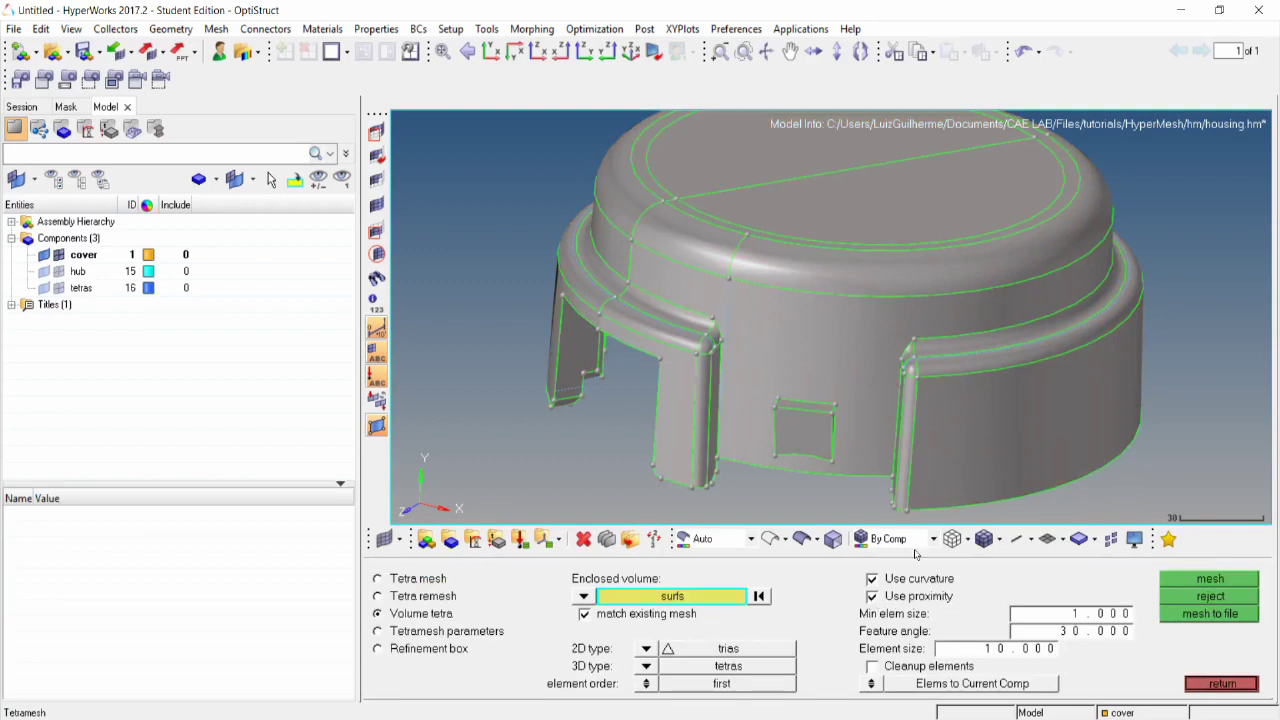
Select all 115 surfaces and mesh them, producing 15426 nodes and 59447 tetras.
key(i)
click(886, 377)
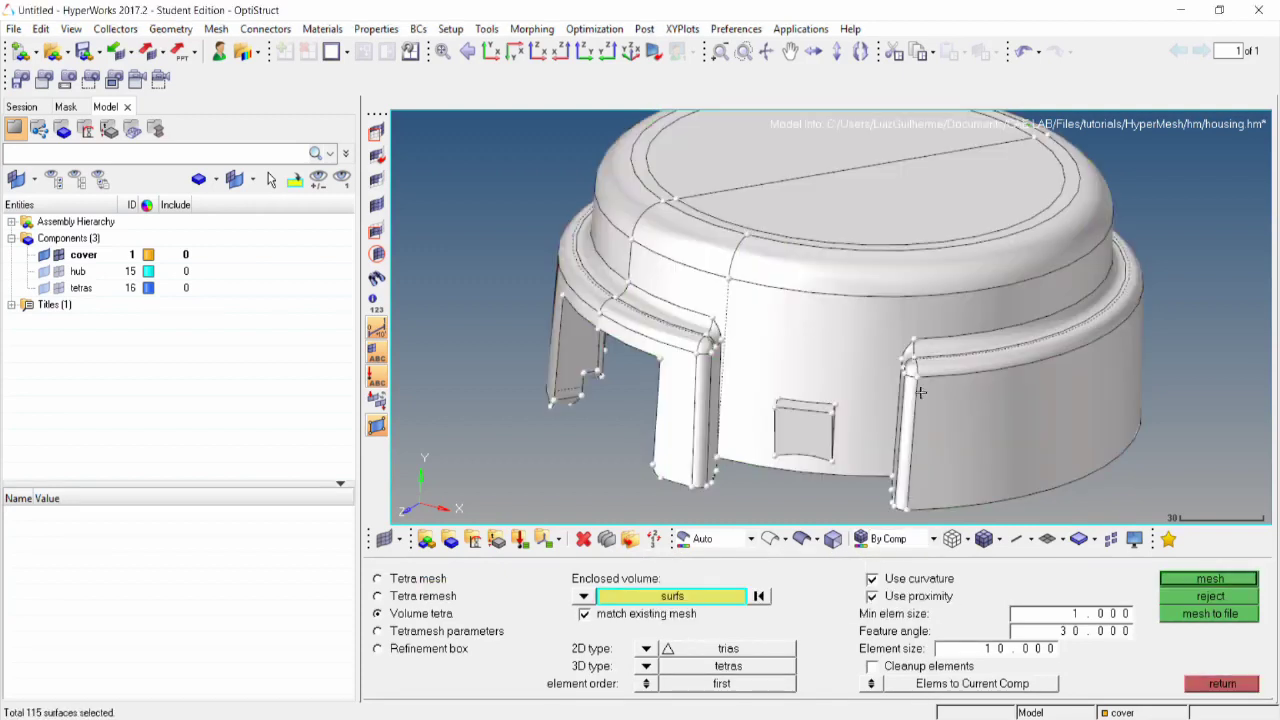
click(1210, 579)
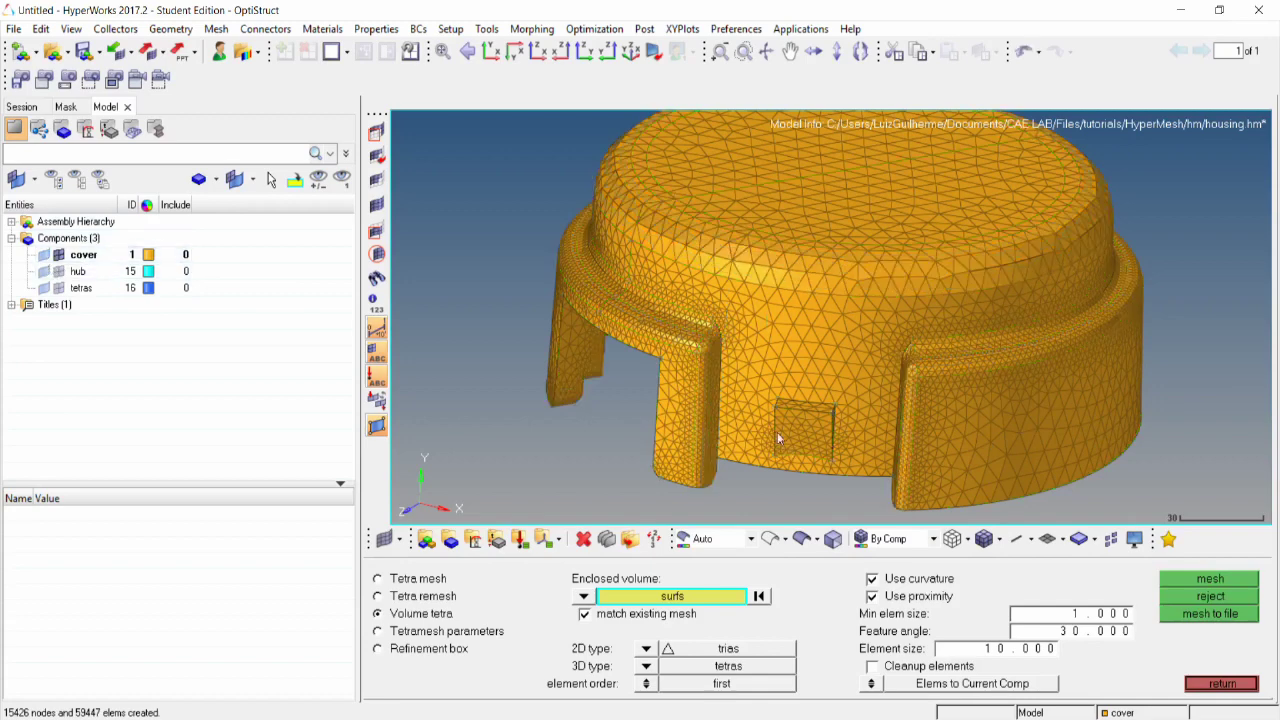
scroll(790, 442, up, 2)
scroll(798, 449, up, 5)
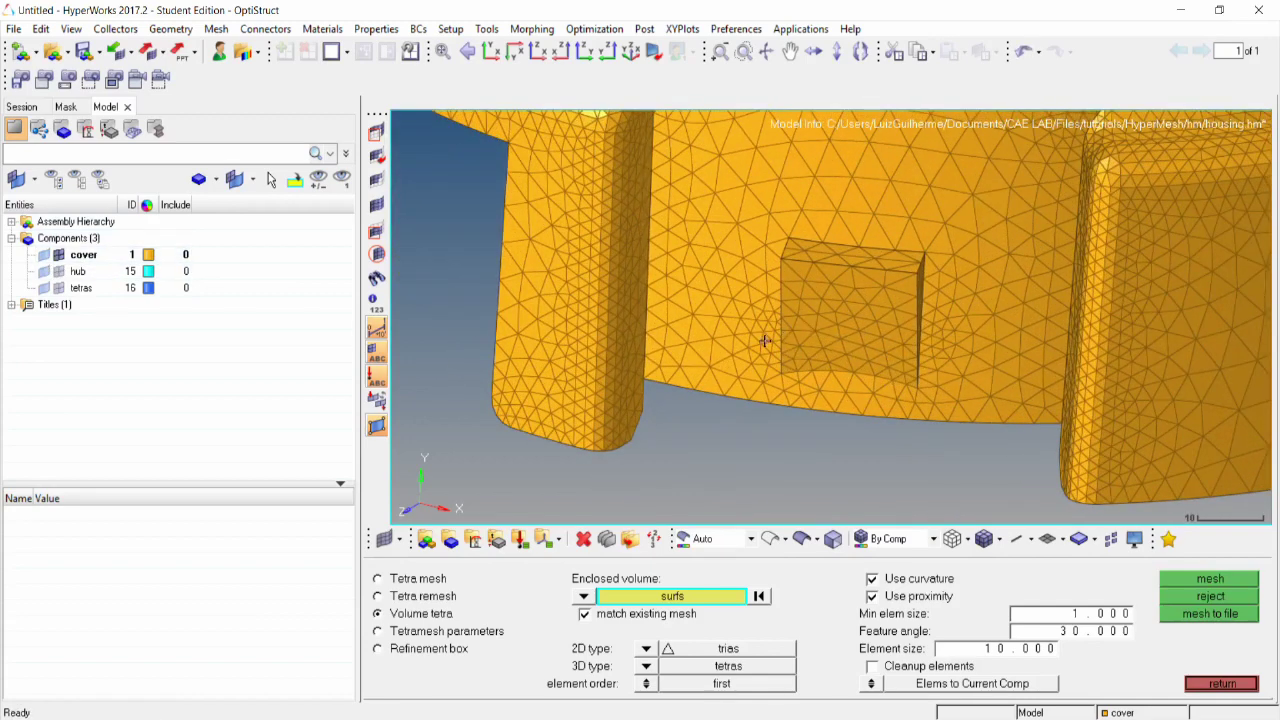
ctrl+drag(765, 341, 809, 306)
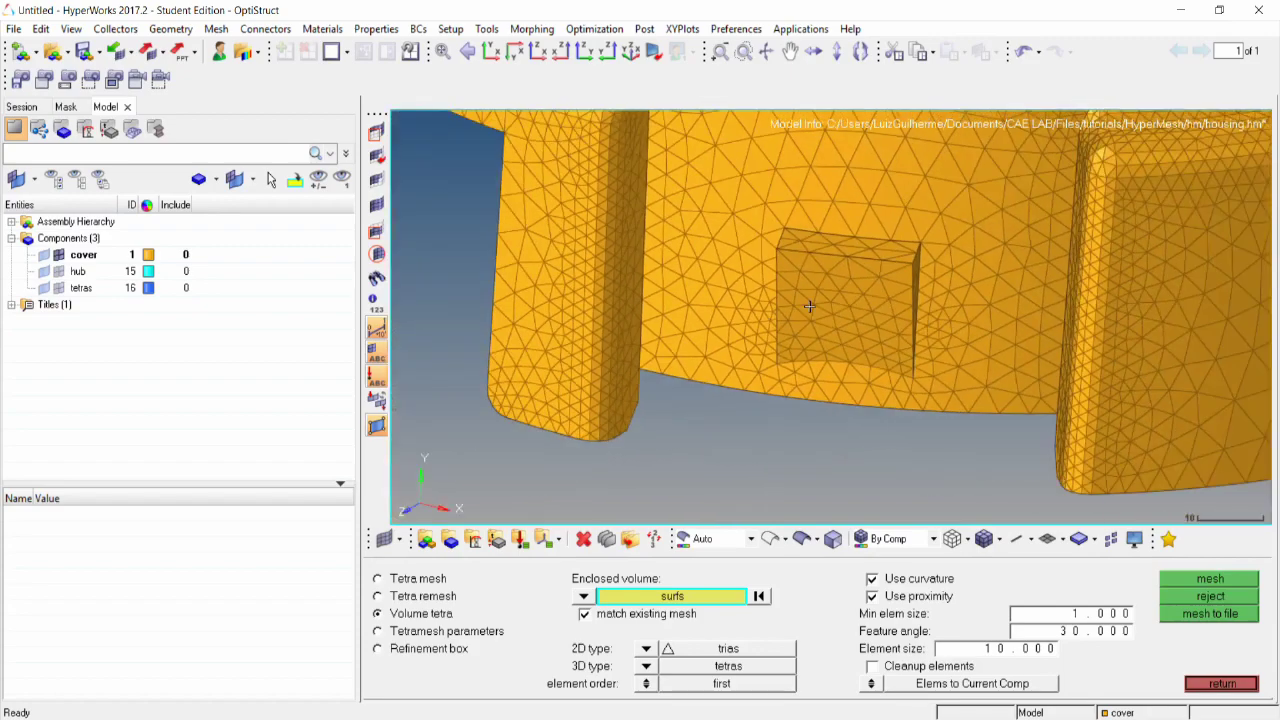
scroll(809, 306, down, 5)
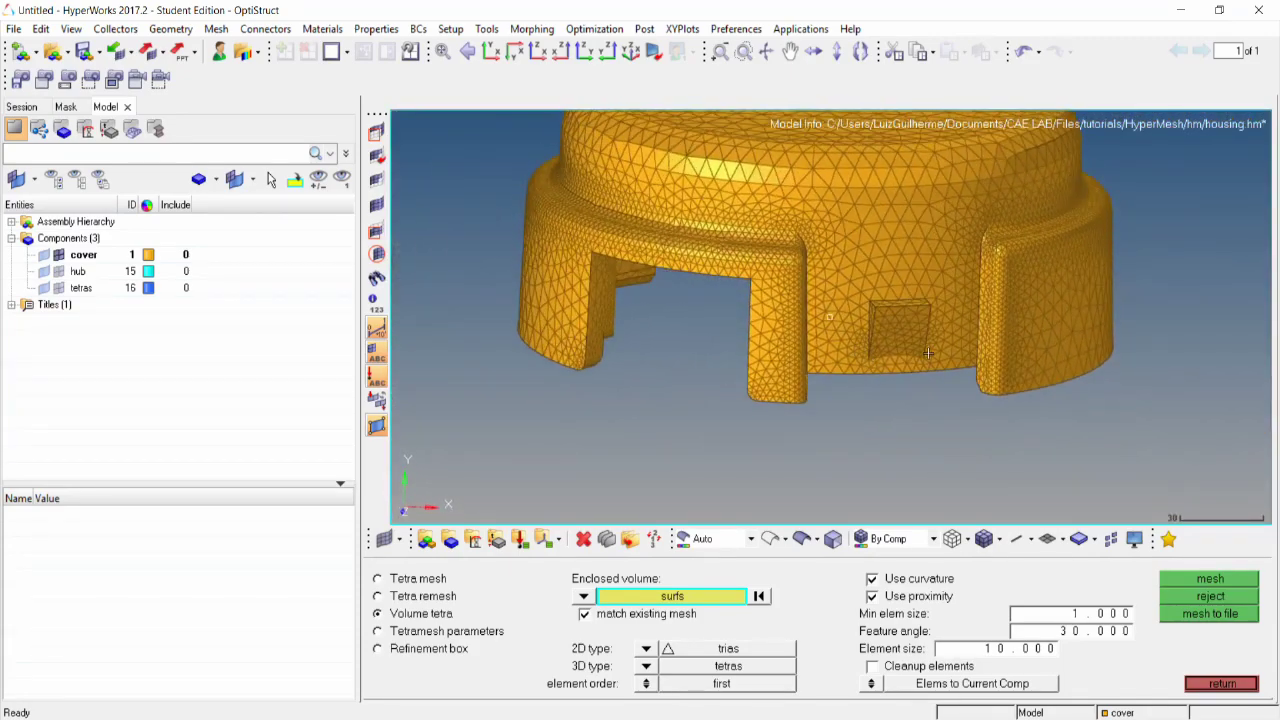
ctrl+drag(928, 352, 836, 338)
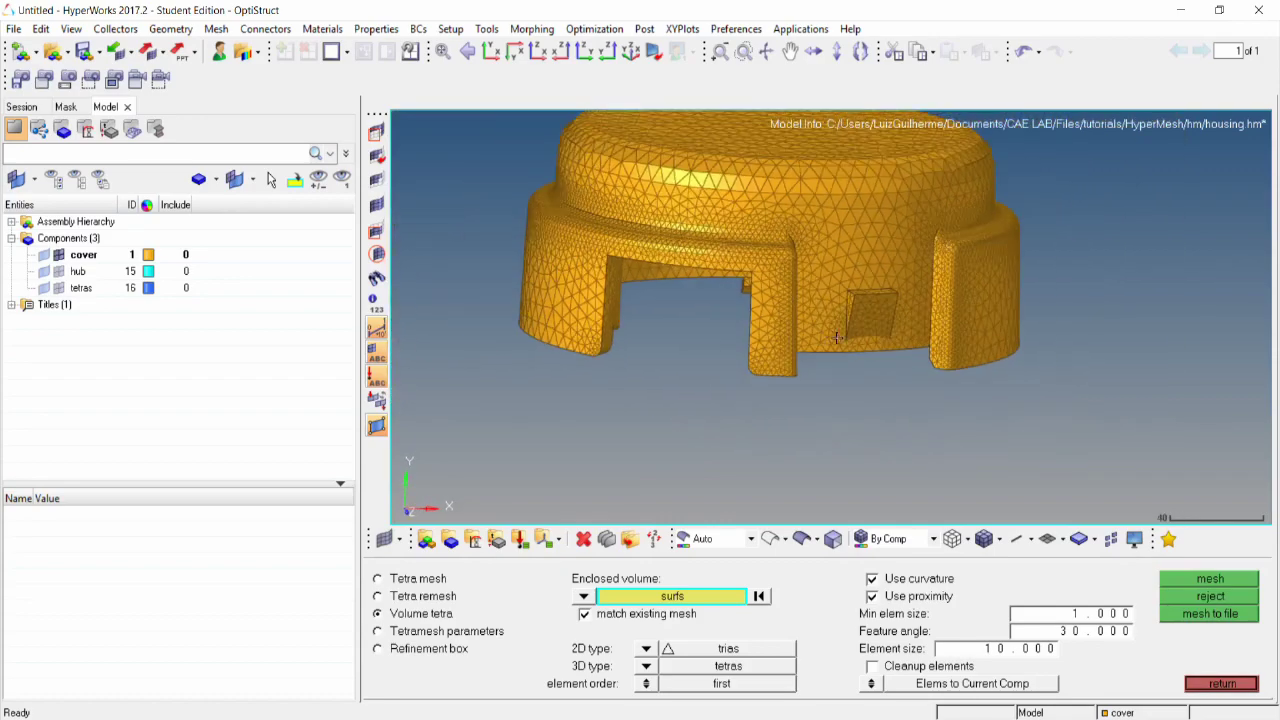
scroll(836, 338, up, 2)
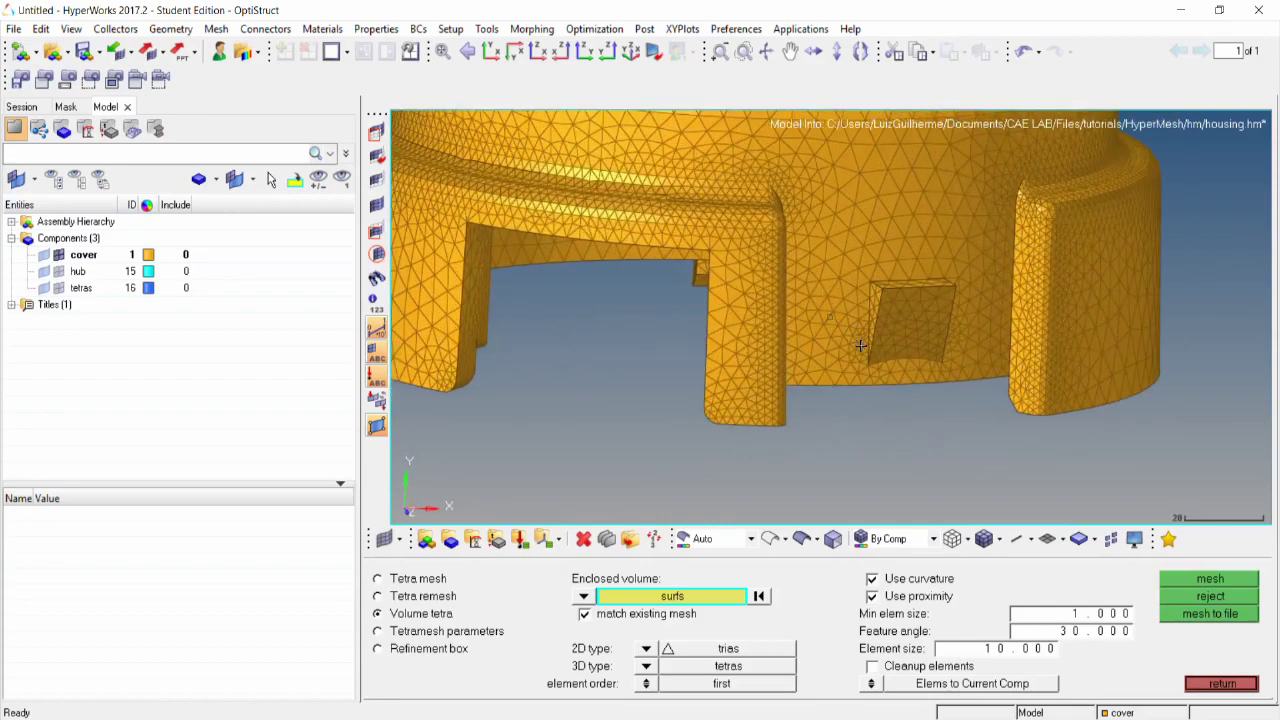
scroll(841, 338, up, 3)
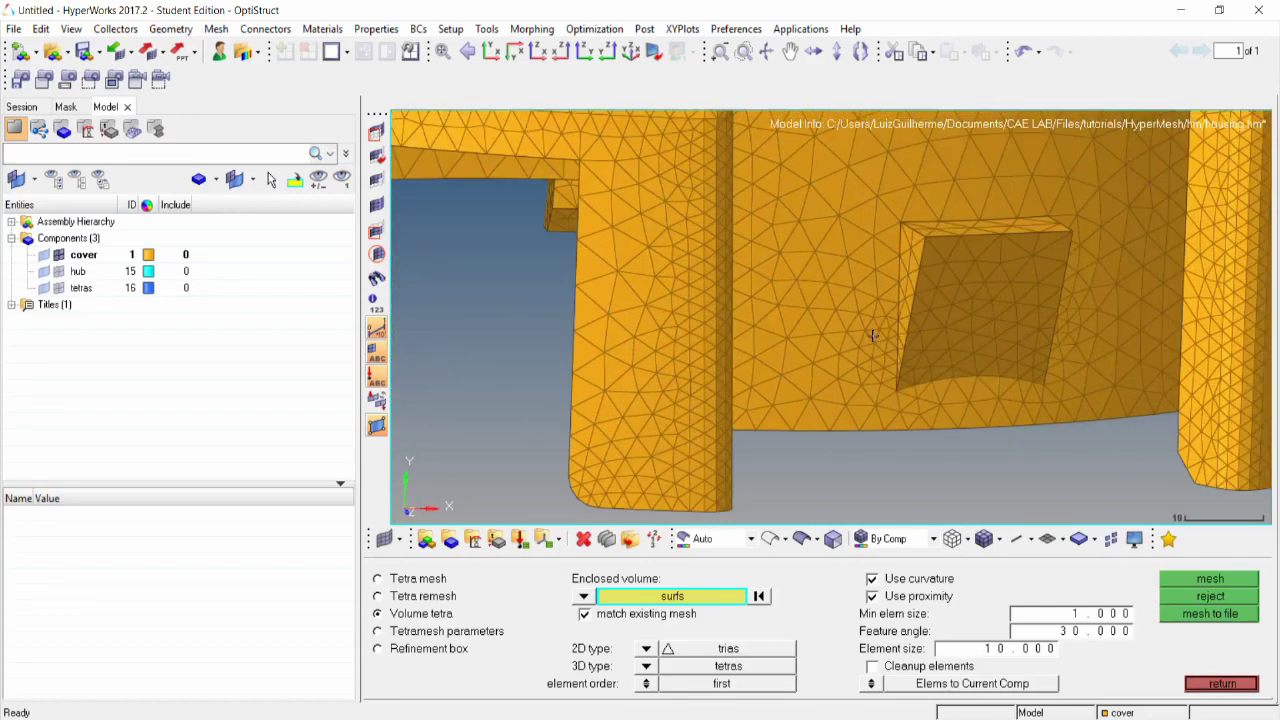
scroll(753, 286, down, 4)
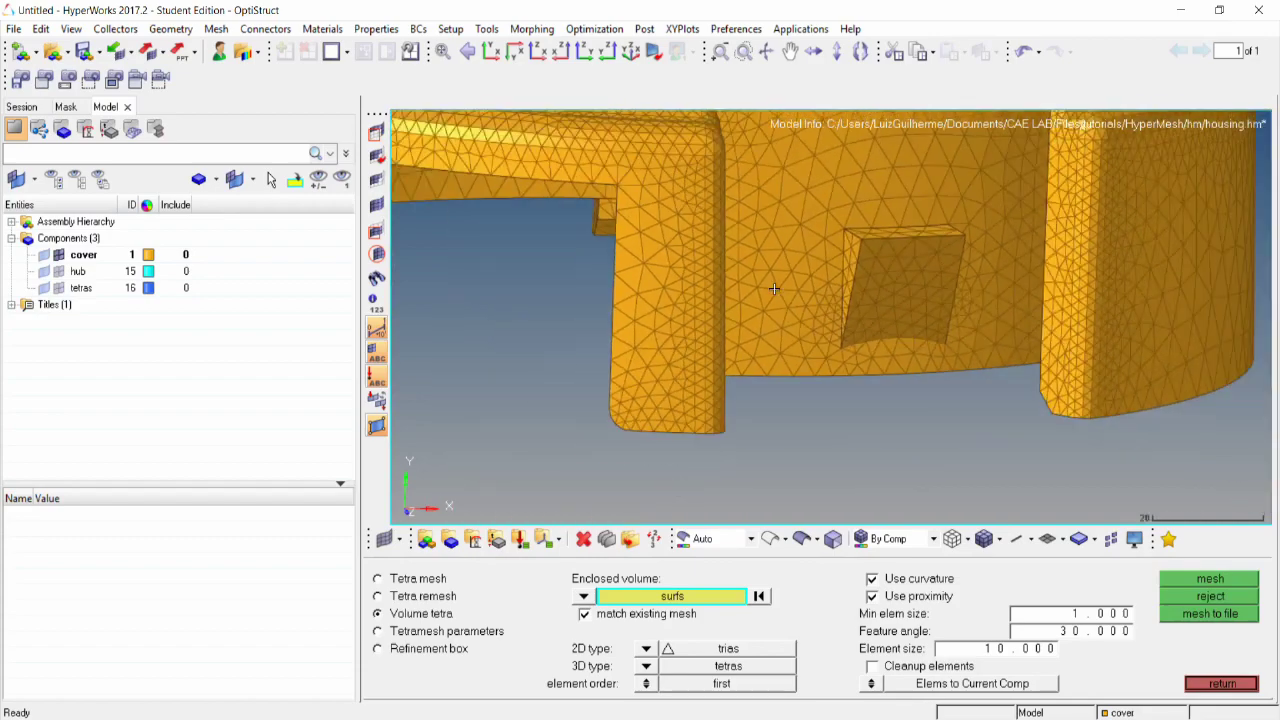
ctrl+drag(753, 286, 912, 390)
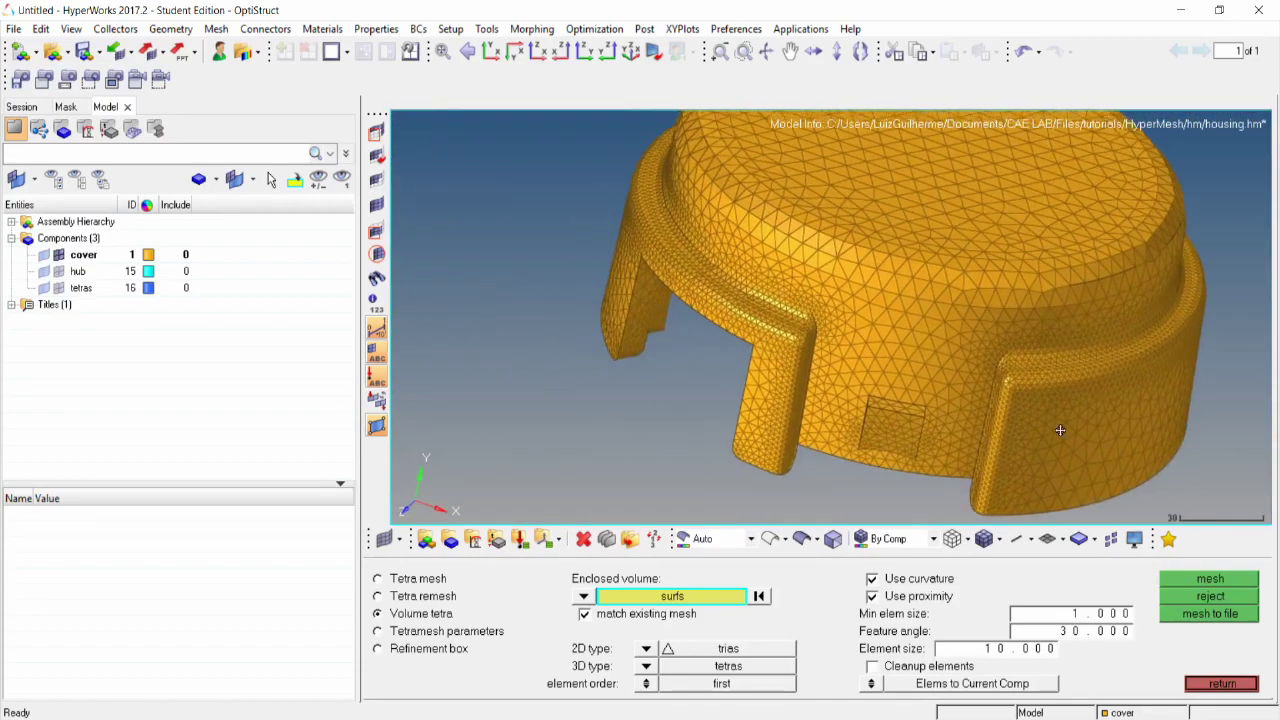
scroll(912, 390, down, 2)
ctrl+drag(886, 288, 904, 400)
scroll(945, 403, up, 2)
ctrl+right_drag(945, 403, 848, 374)
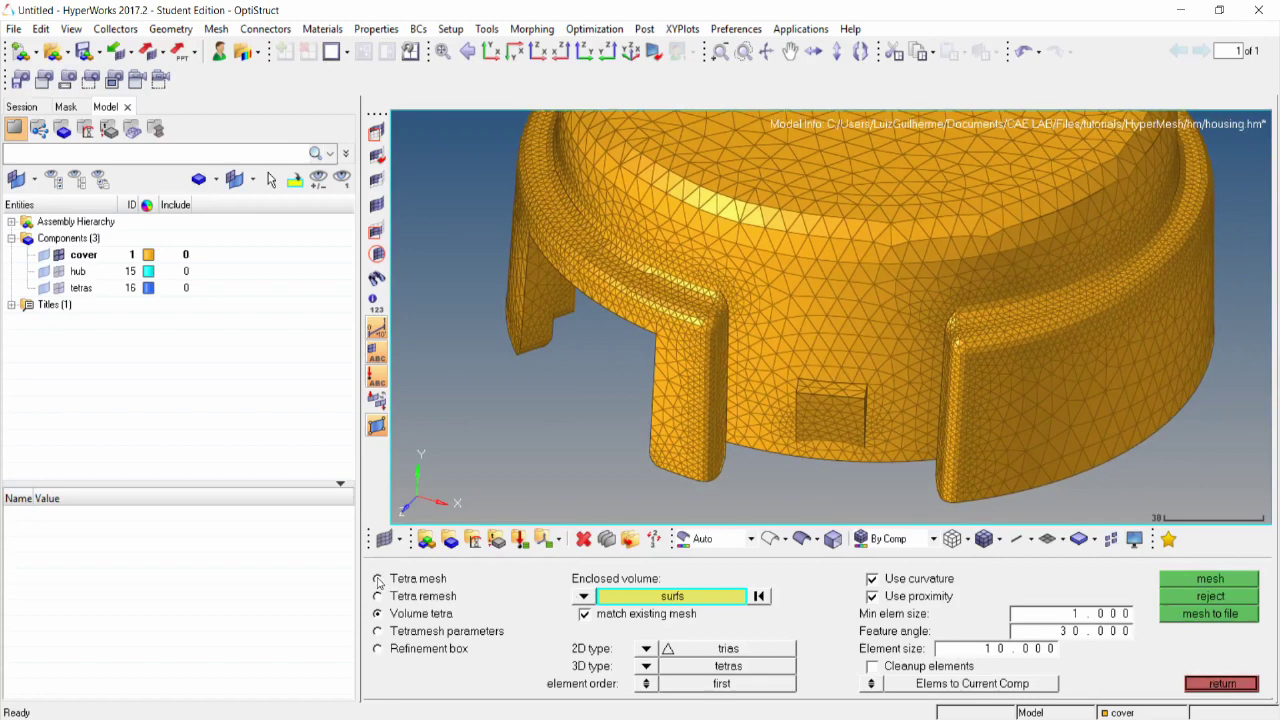
click(492, 52)
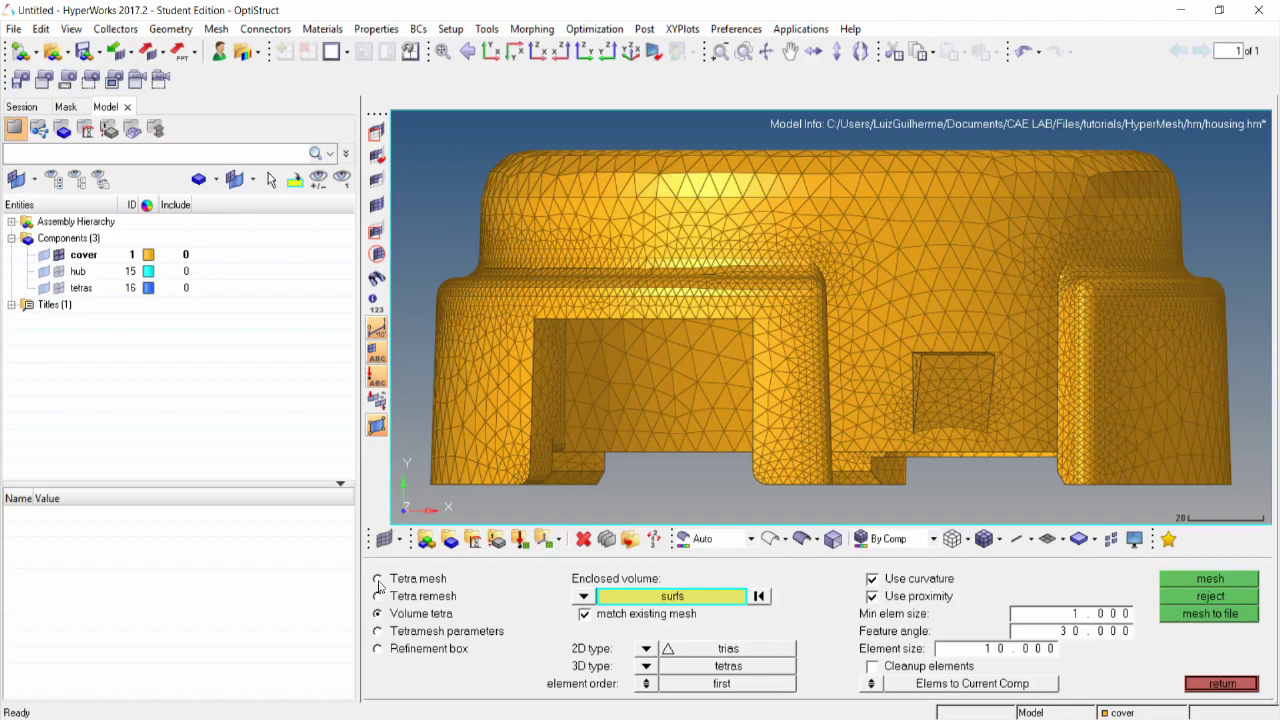
In the Model browser, show the hub component and hide the cover.
click(378, 579)
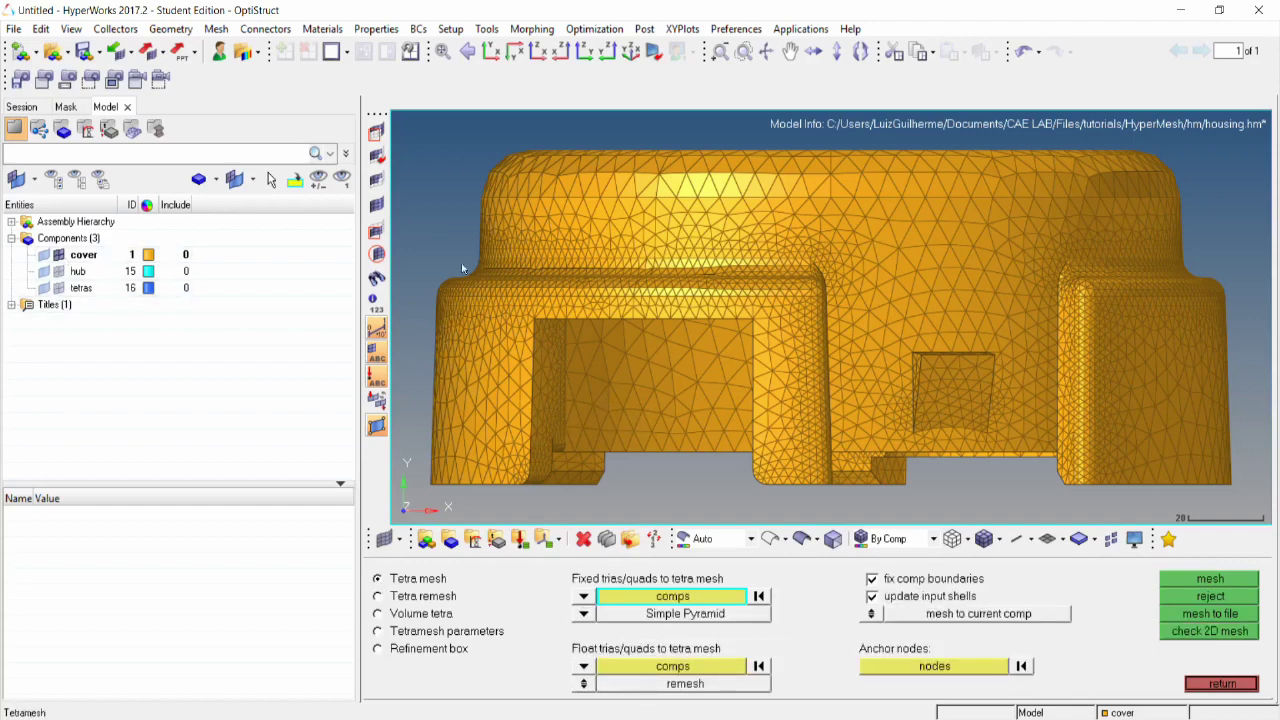
click(59, 272)
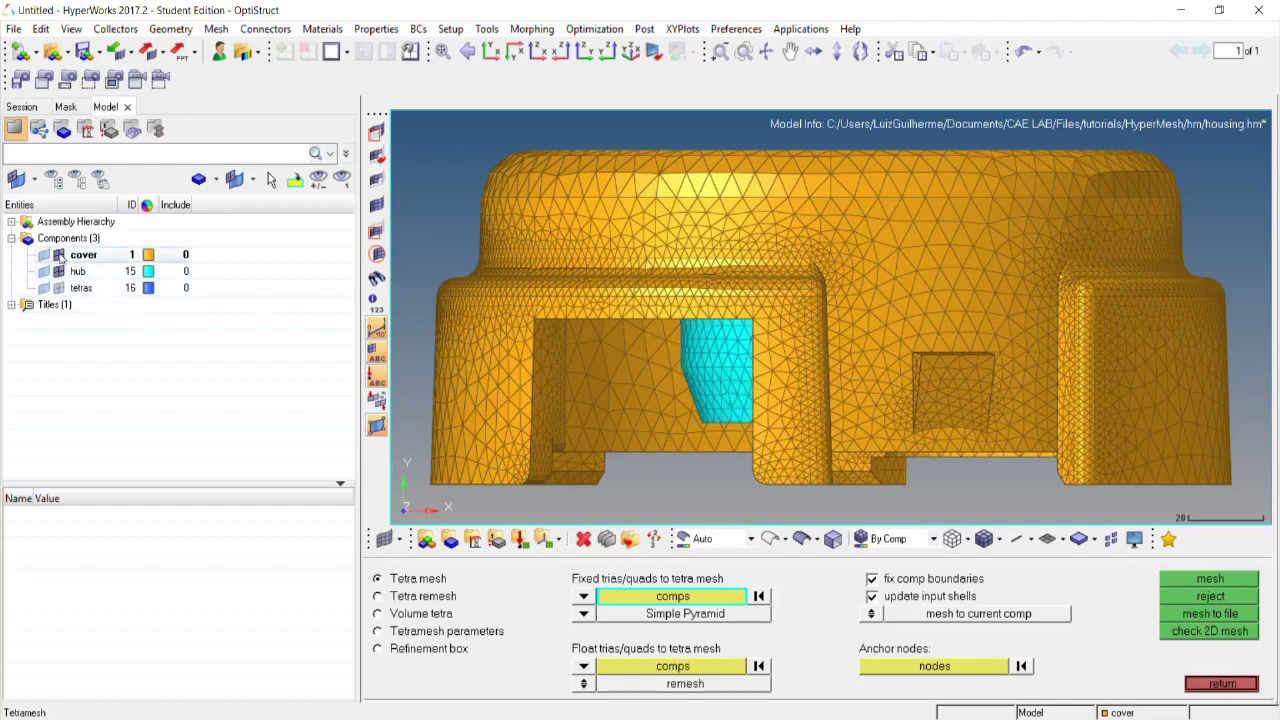
click(59, 255)
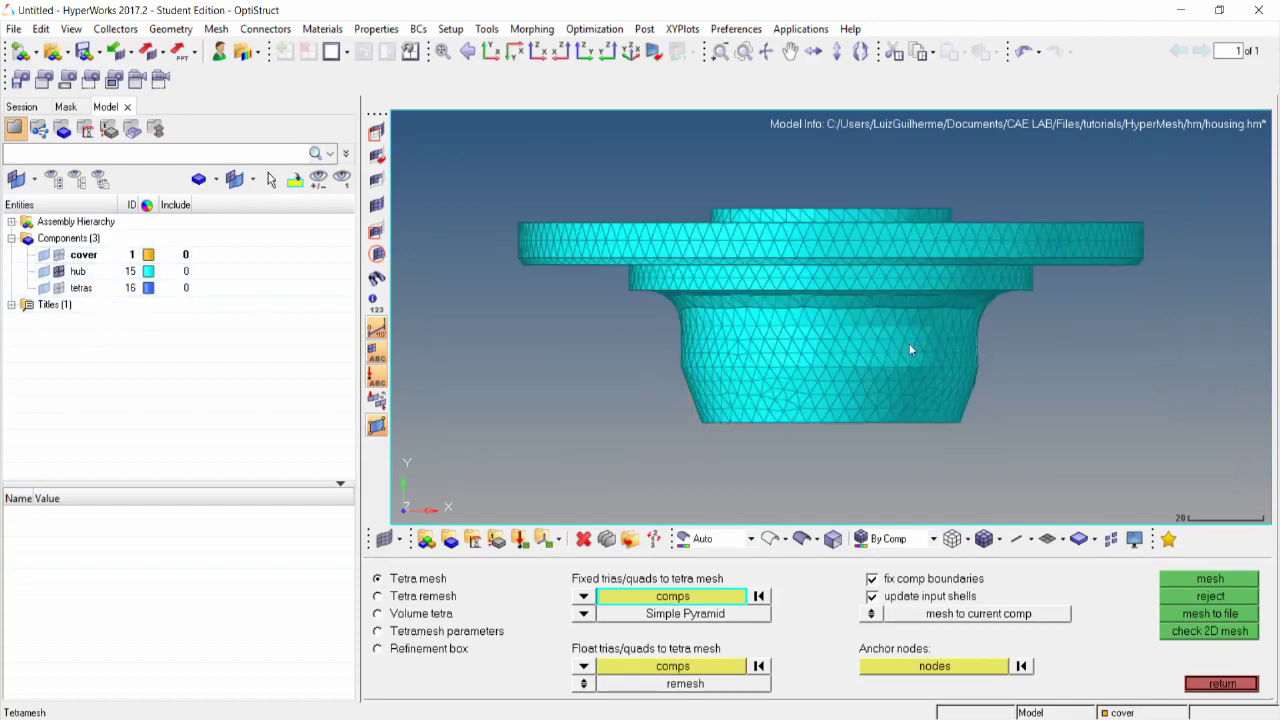
Rotate and zoom to inspect the hub's triangle mesh, then leave the tetra mesh panel.
ctrl+drag(909, 343, 822, 422)
scroll(937, 336, up, 2)
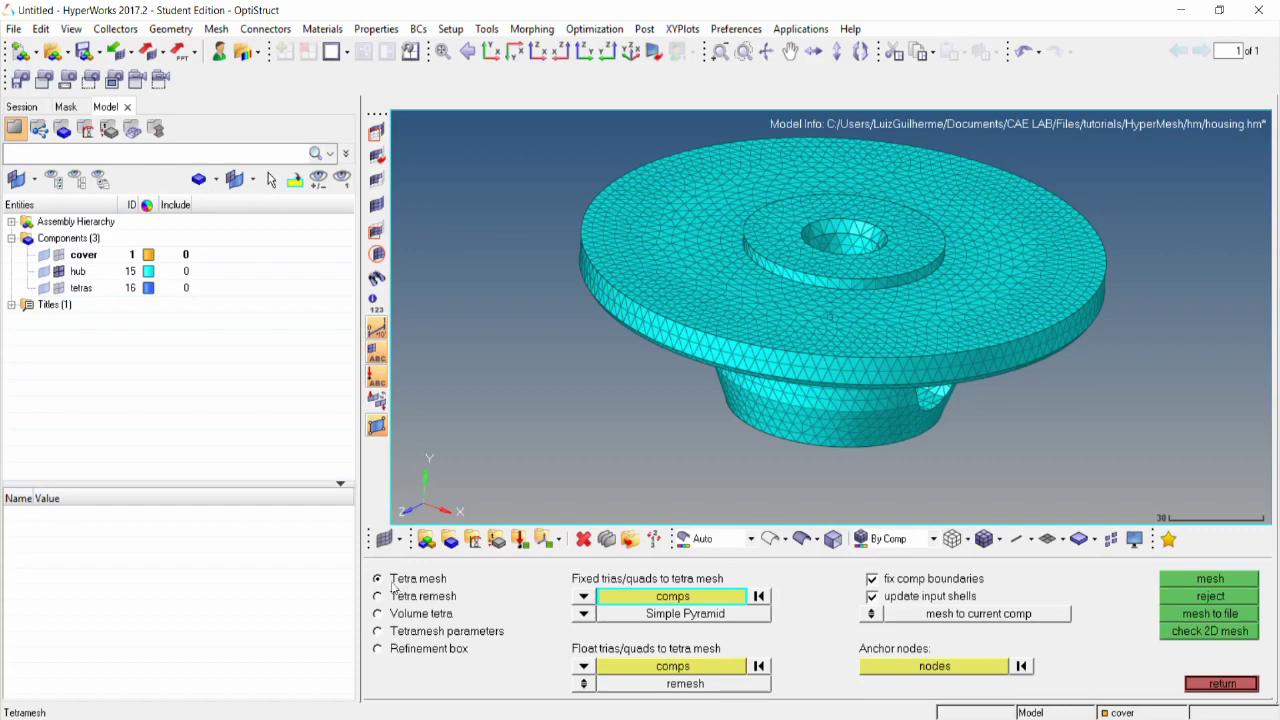
mouse_move(829, 352)
ctrl+mouse_down()
mouse_move(848, 432)
mouse_move(714, 365)
mouse_move(626, 372)
ctrl+mouse_up()
scroll(626, 372, up, 2)
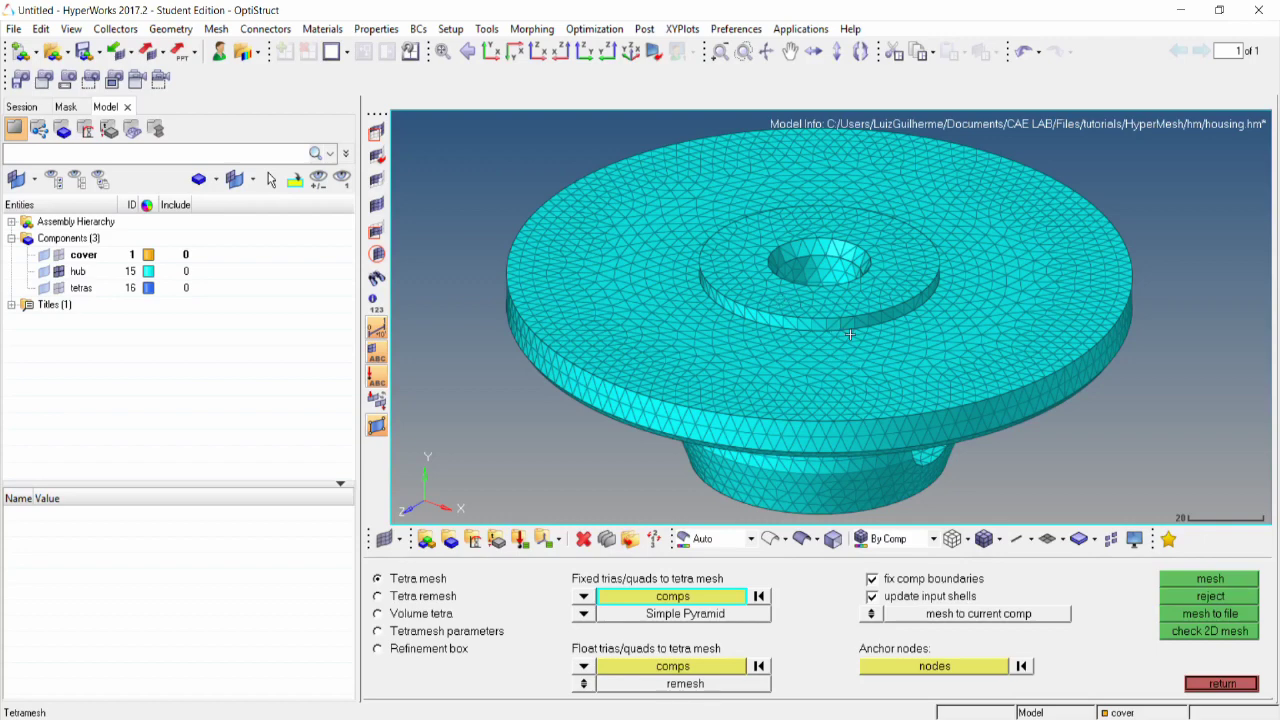
scroll(835, 349, down, 2)
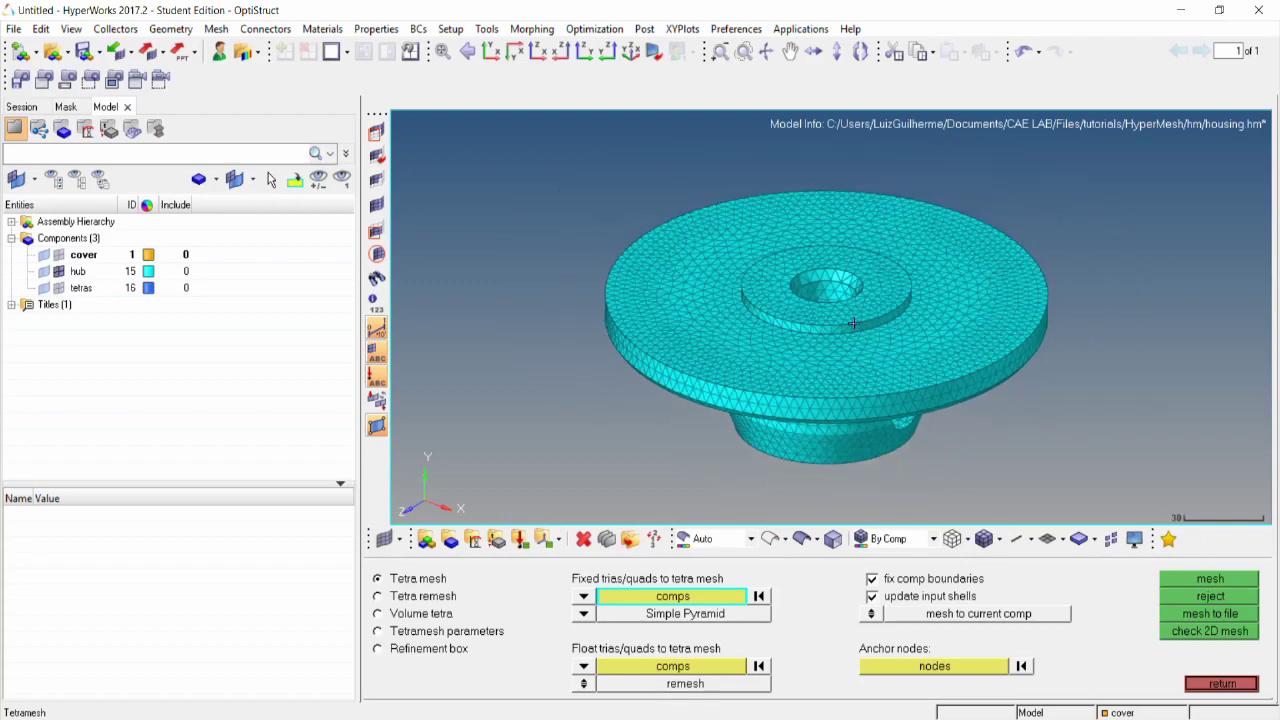
scroll(853, 325, up, 2)
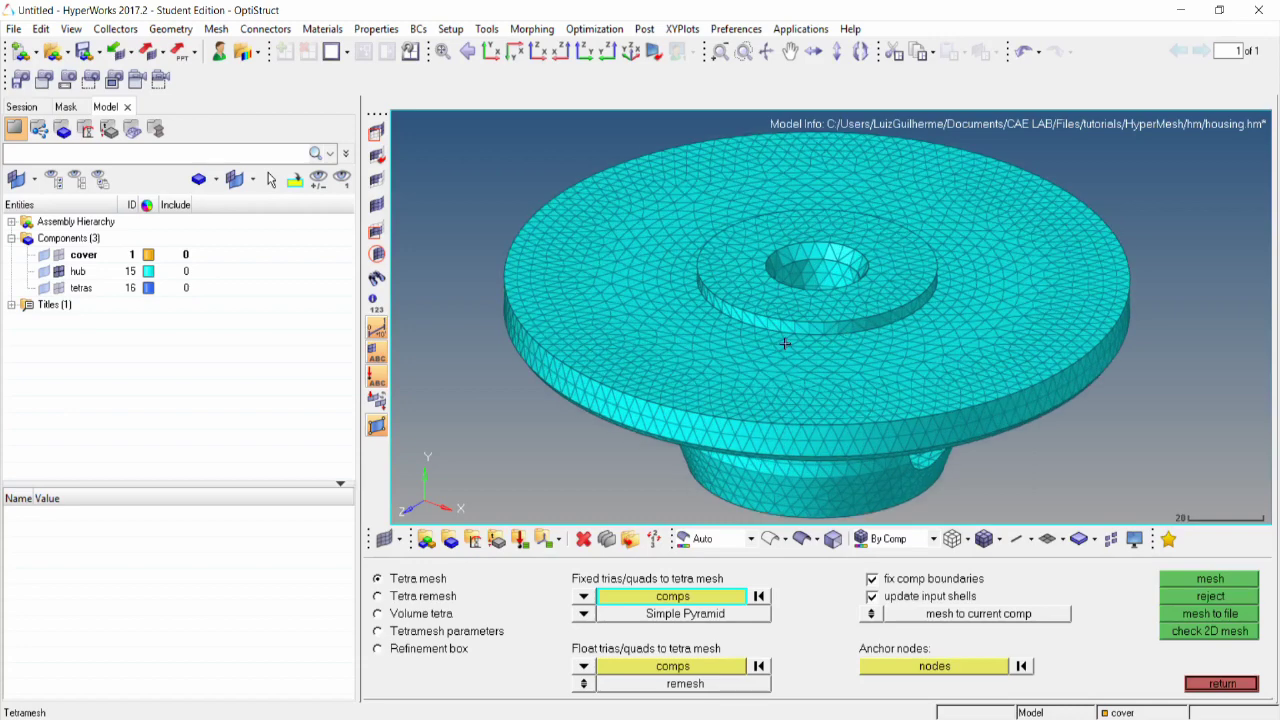
scroll(785, 344, down, 2)
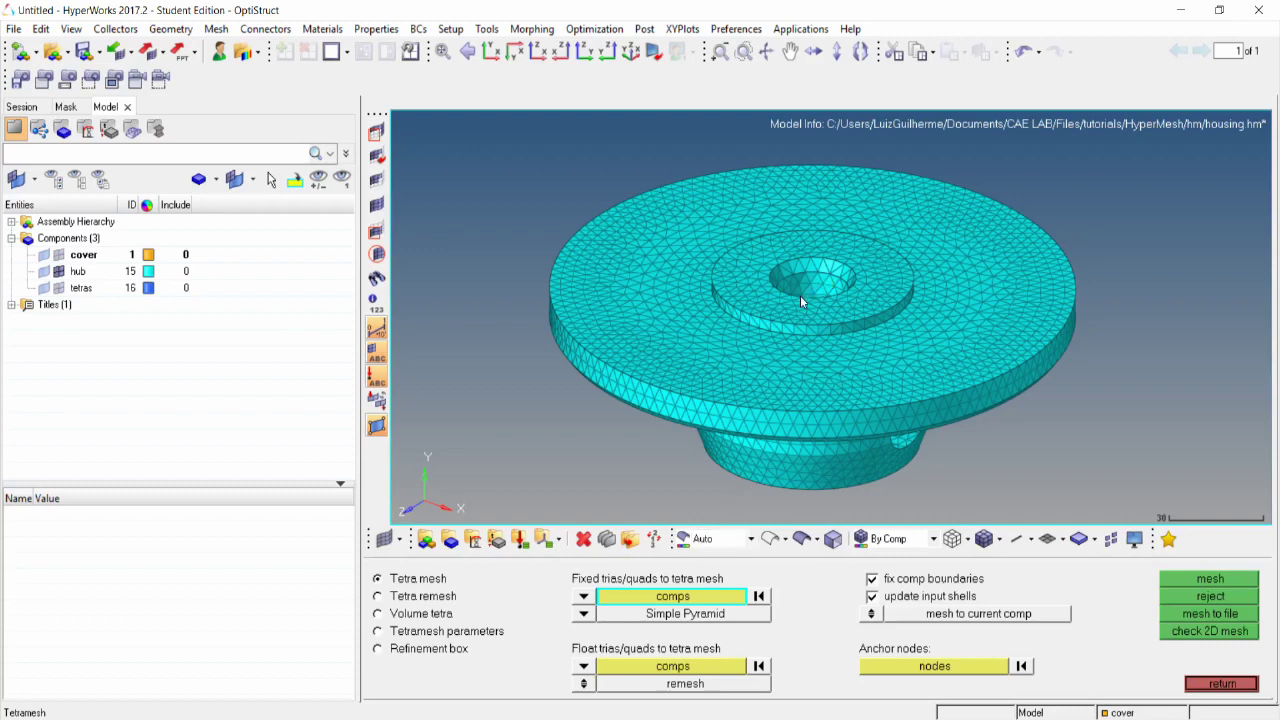
click(1220, 684)
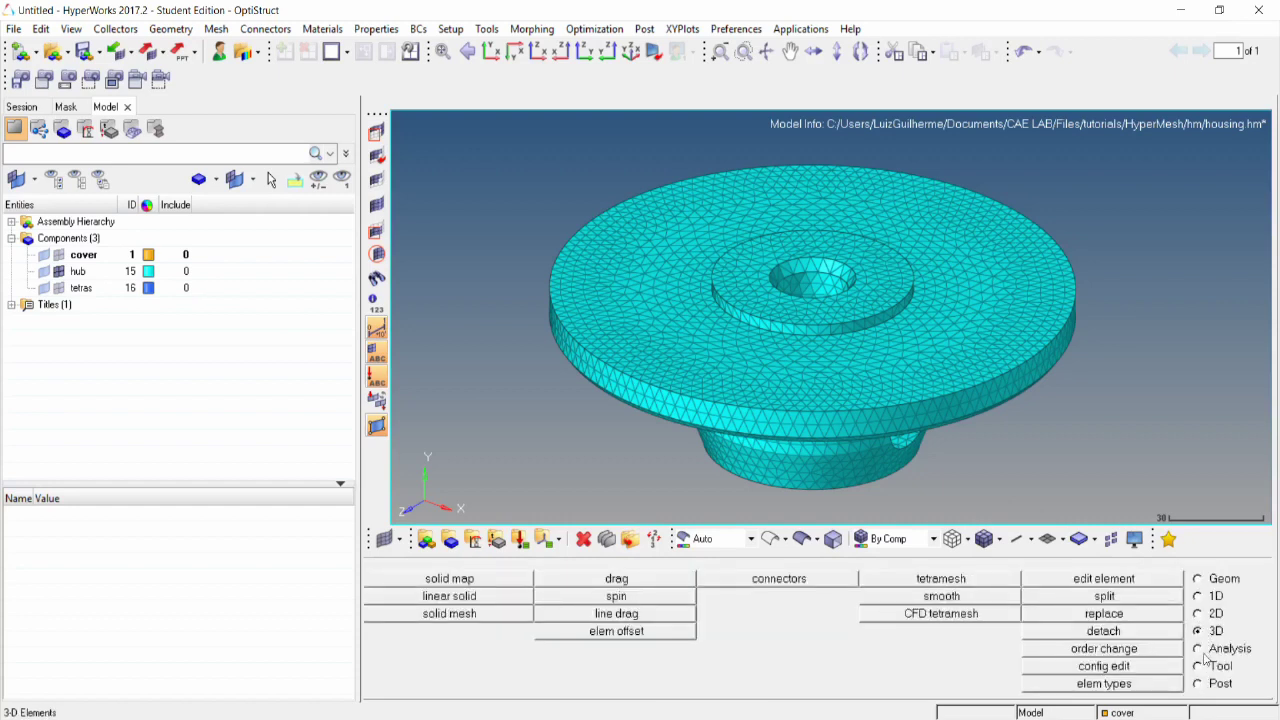
click(1104, 684)
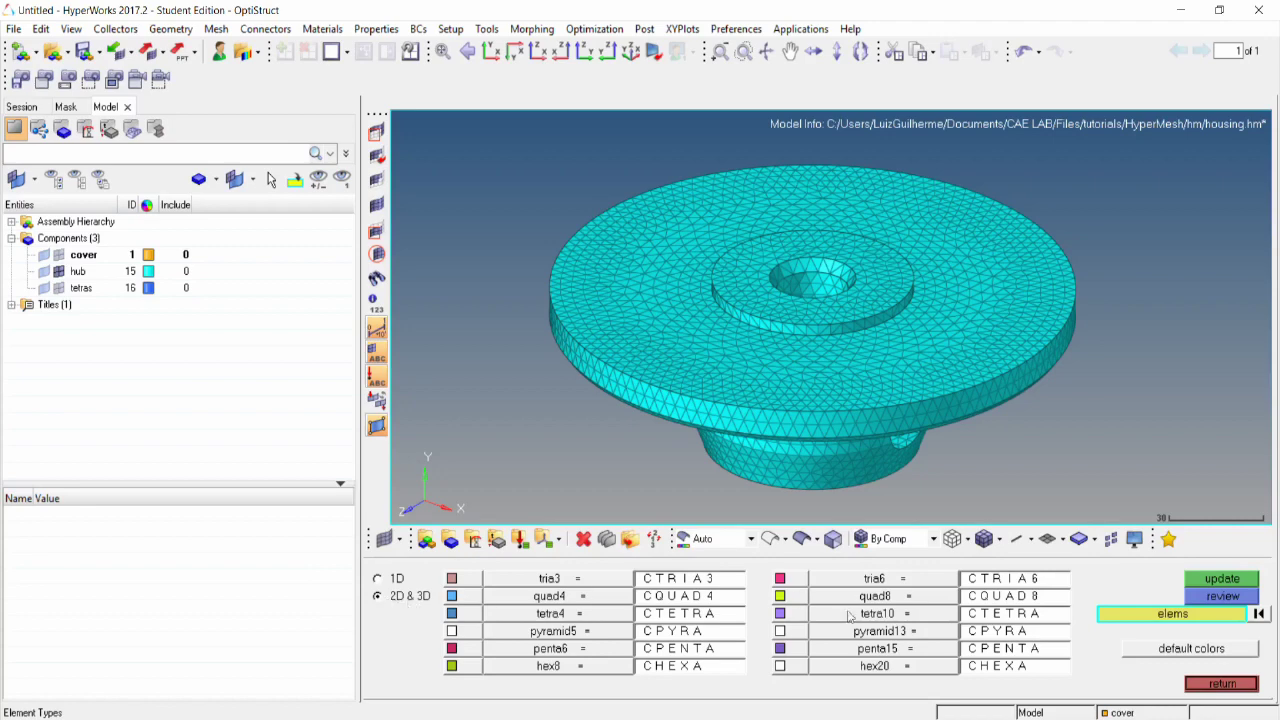
click(1178, 614)
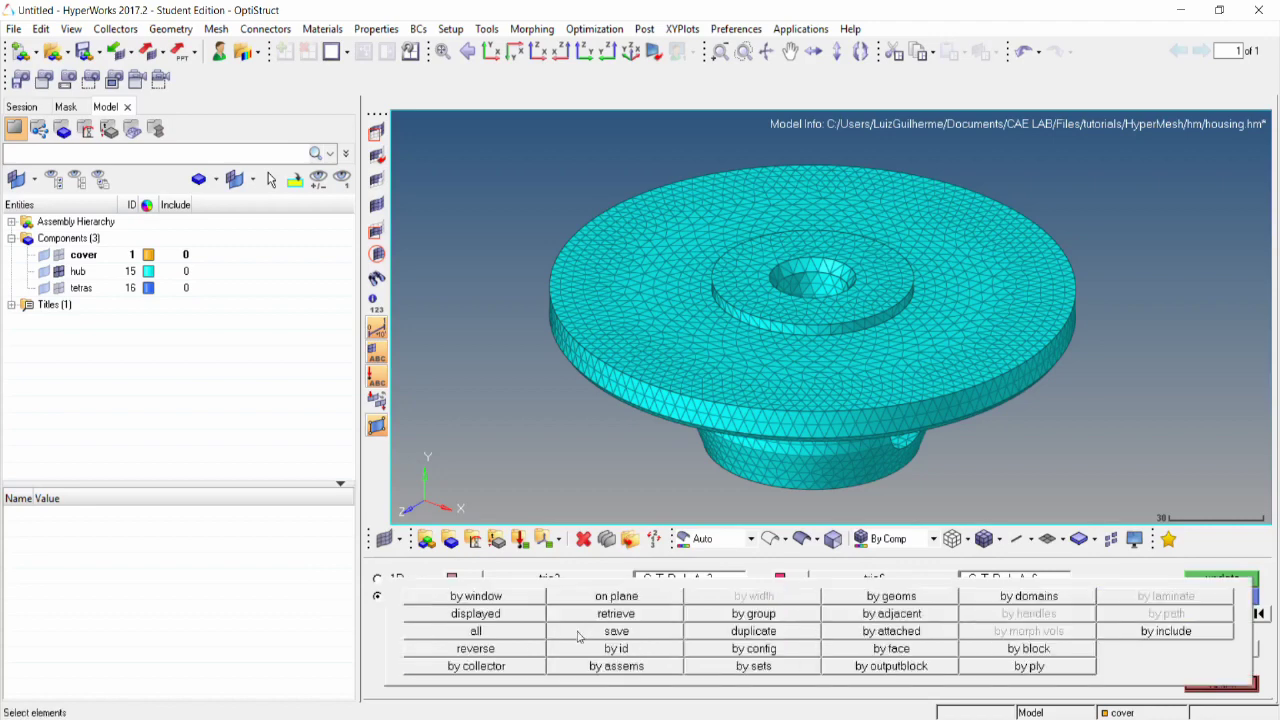
click(506, 618)
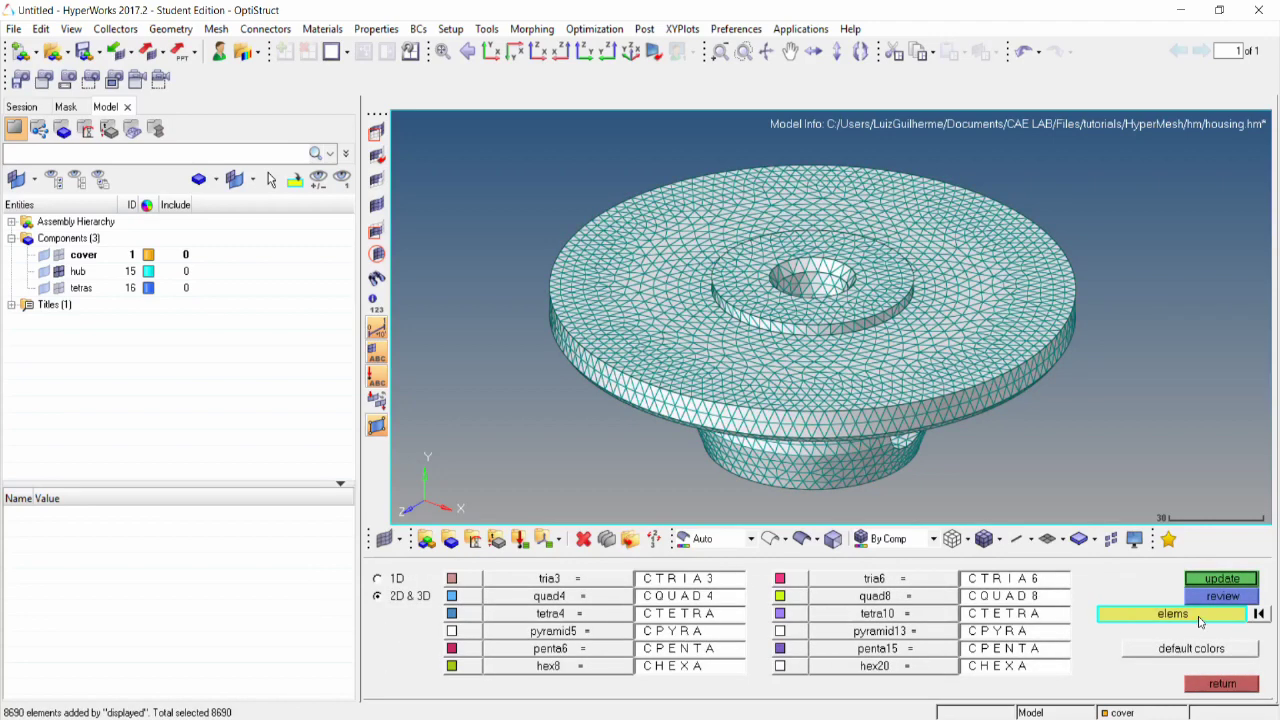
click(1223, 596)
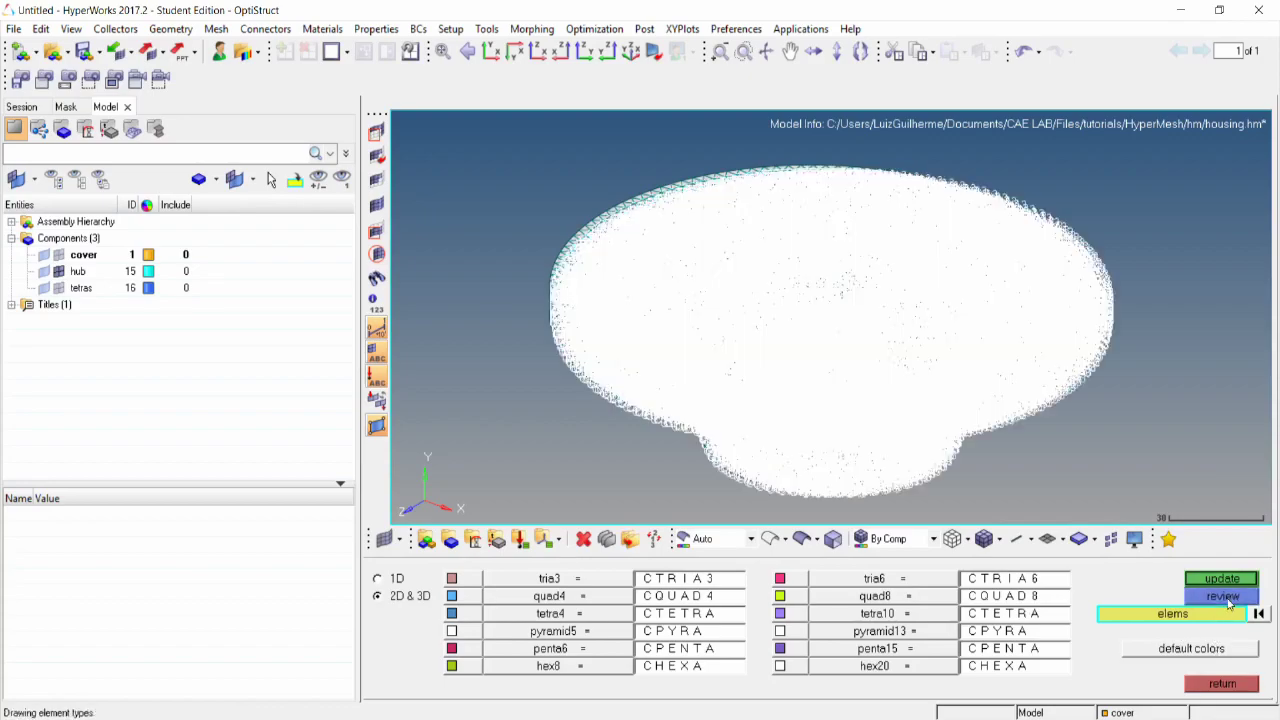
scroll(830, 492, up, 5)
scroll(830, 492, up, 5)
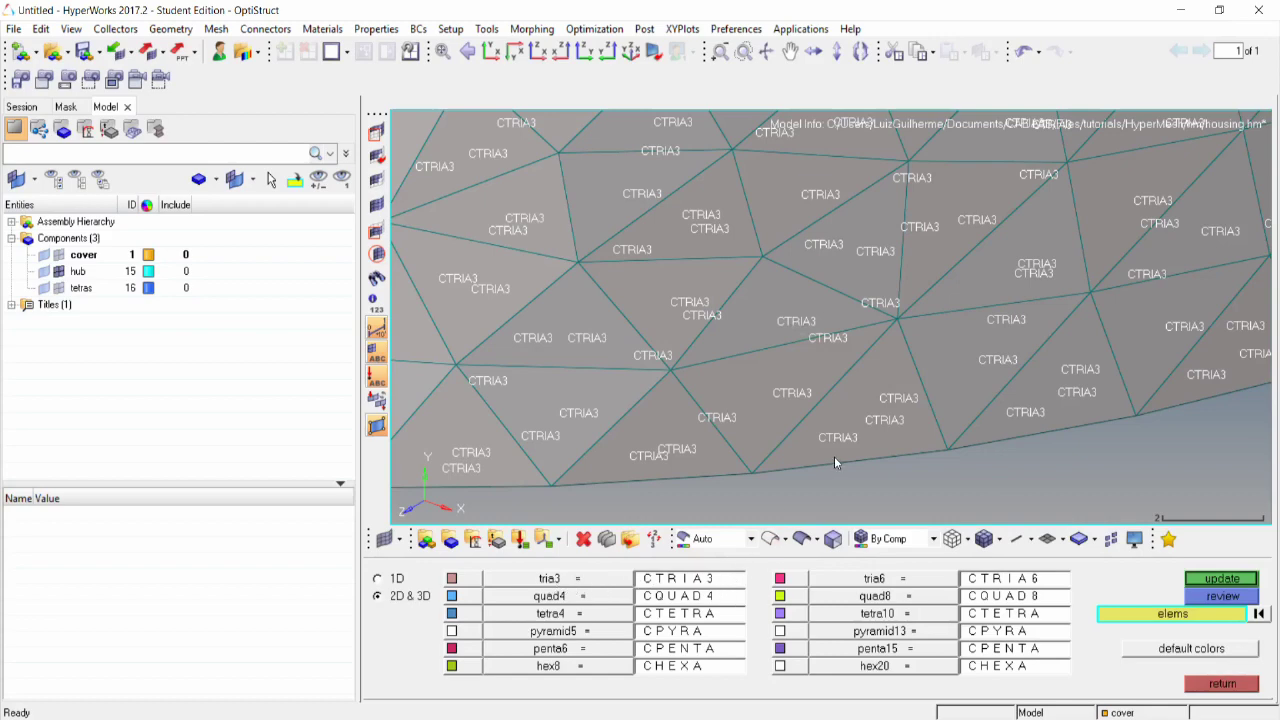
click(1222, 683)
scroll(986, 430, down, 8)
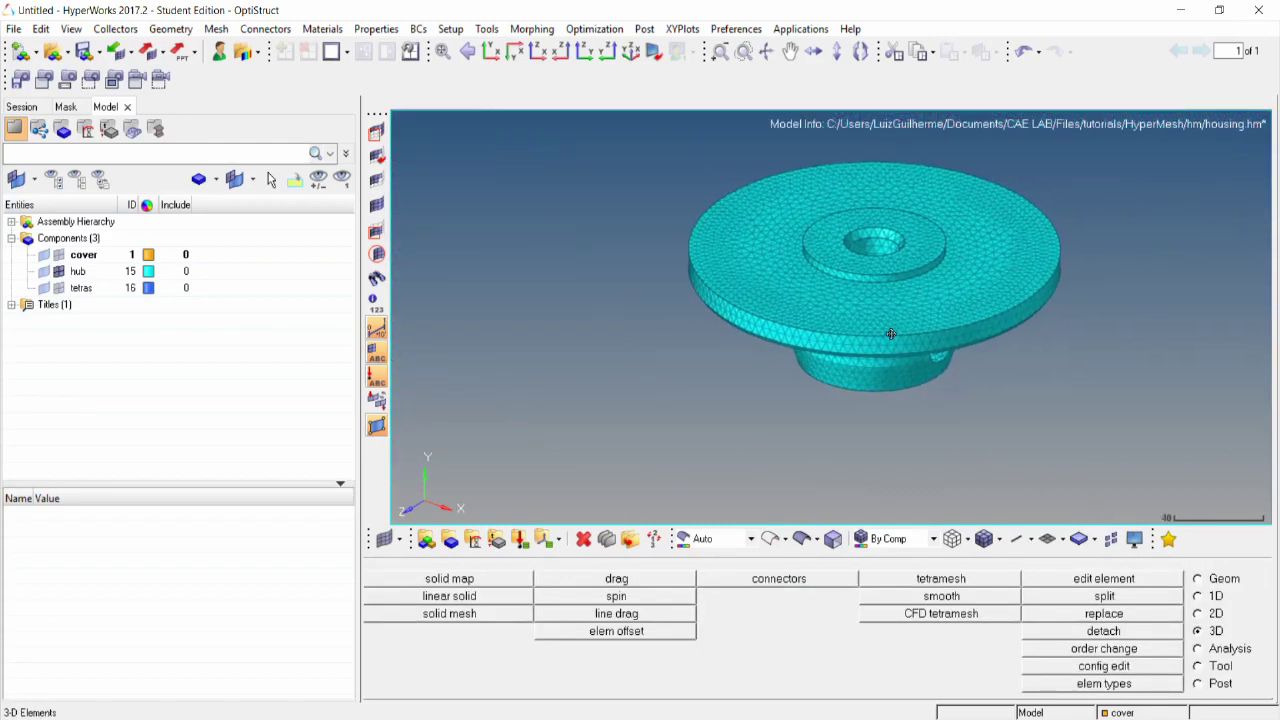
scroll(858, 304, up, 3)
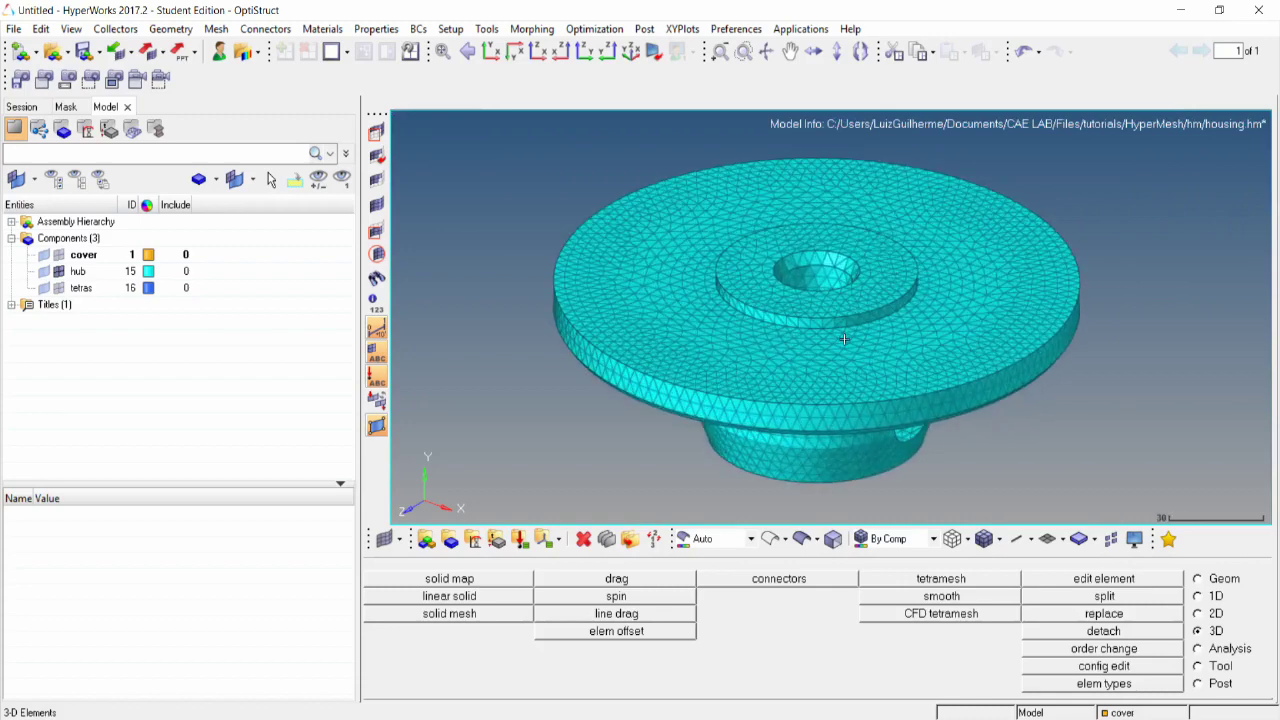
Shift the hub view slightly and open the Mask panel.
ctrl+right_drag(844, 339, 822, 373)
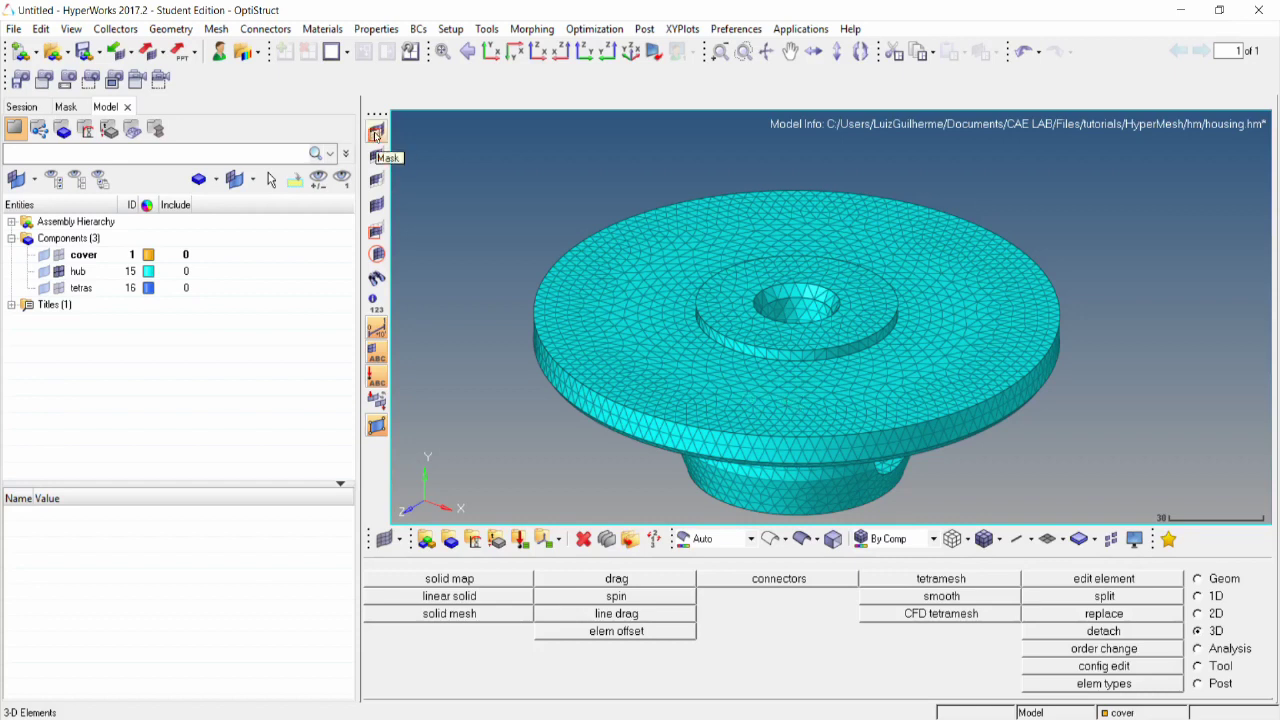
click(376, 135)
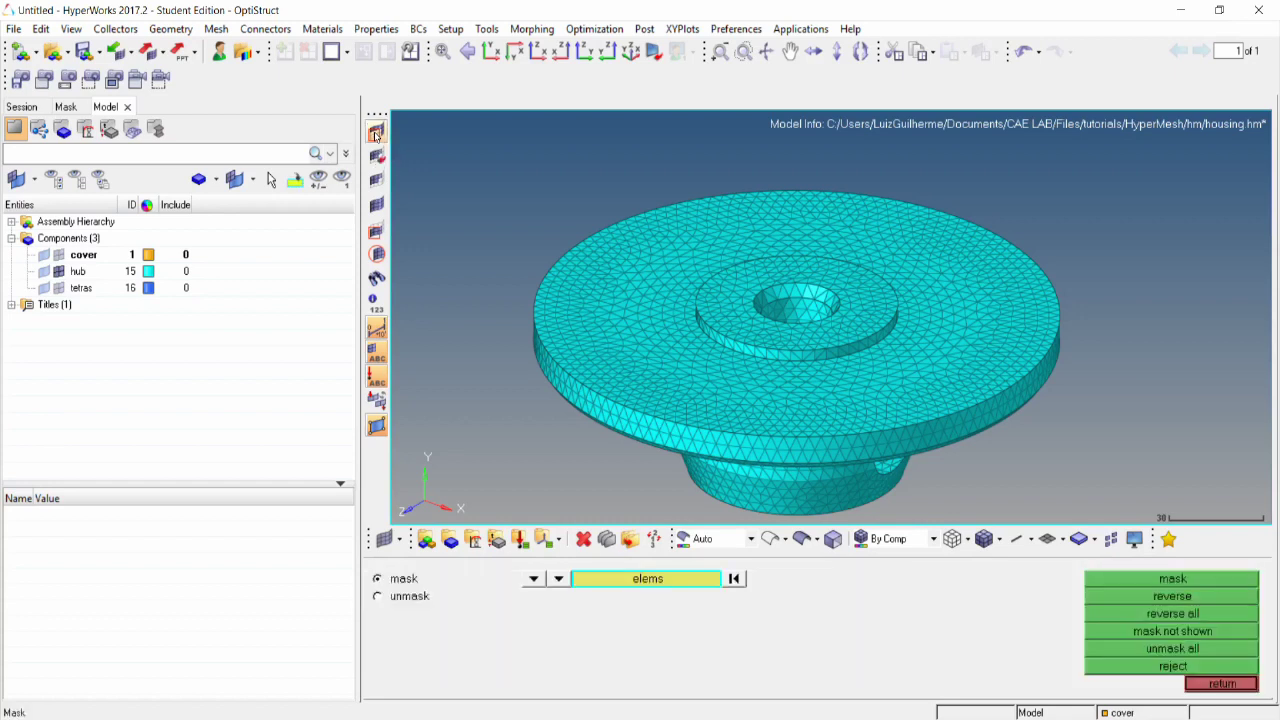
Mask 5285 hub elements chosen with a polygon window to cut the mesh open.
click(638, 583)
click(520, 597)
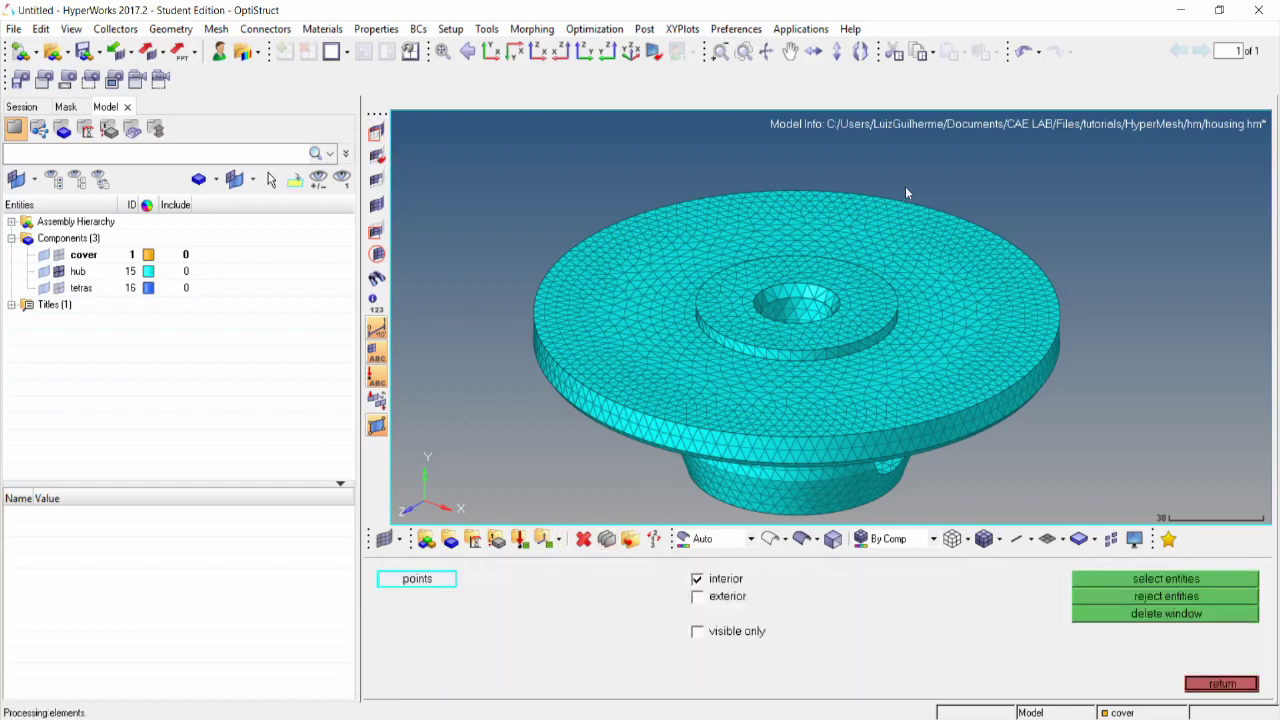
click(960, 181)
click(1148, 402)
click(662, 473)
click(642, 487)
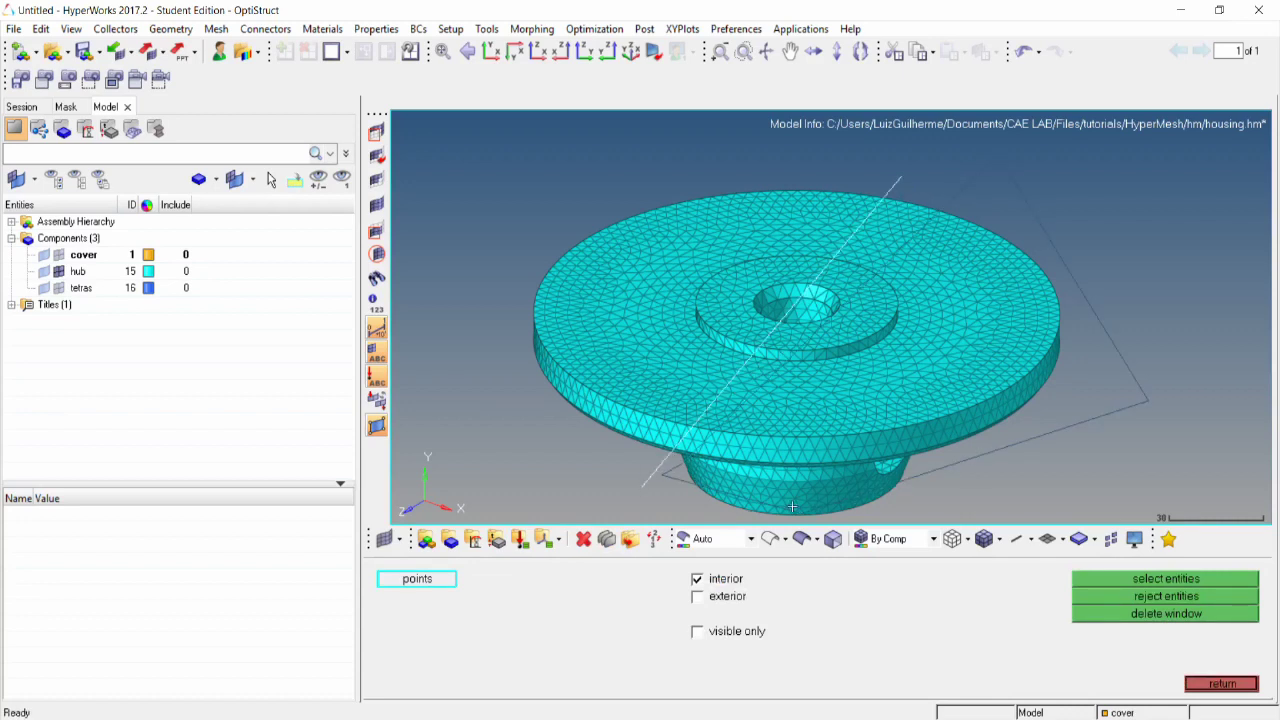
click(860, 518)
click(1140, 282)
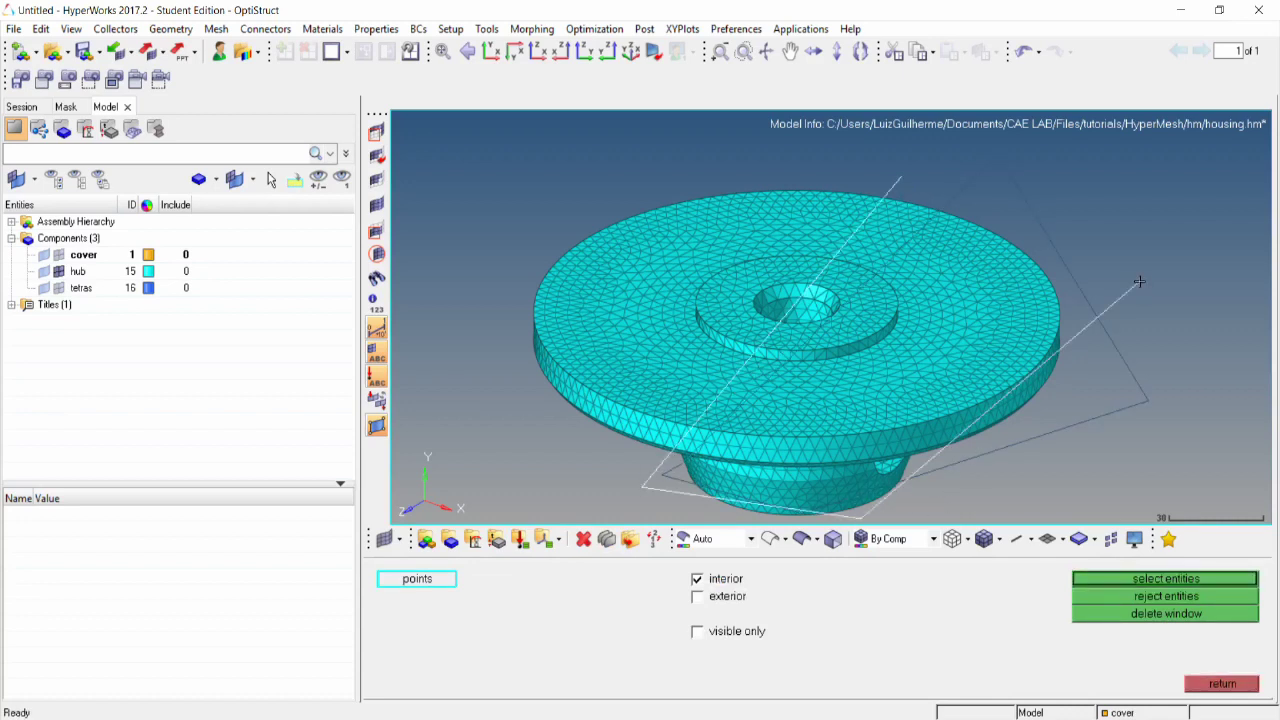
click(995, 160)
click(917, 167)
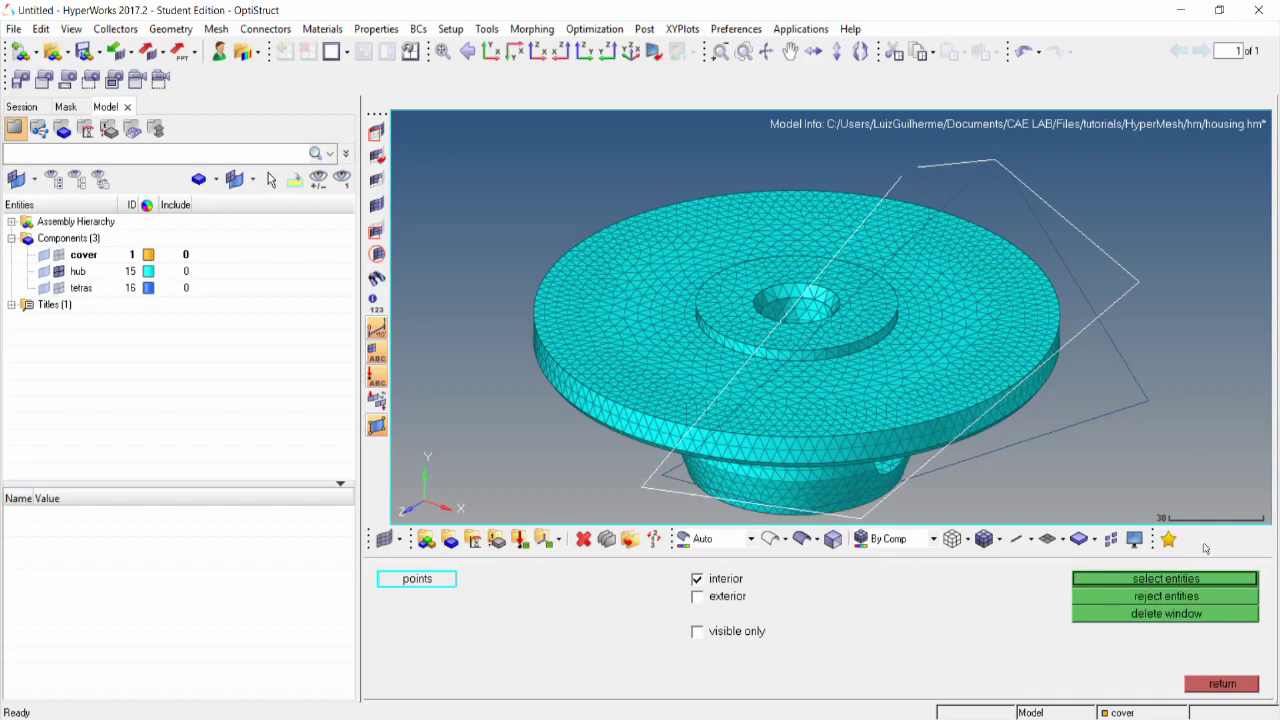
click(1186, 580)
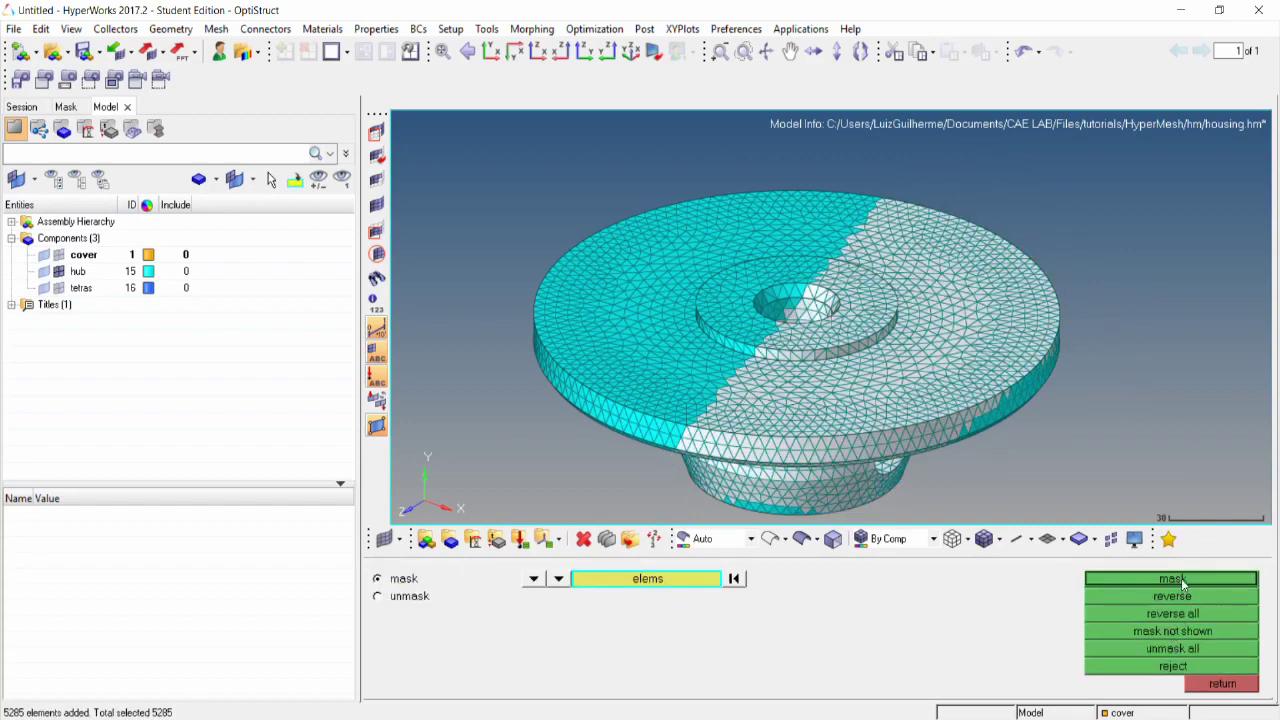
click(1181, 578)
Rotate and zoom the cut hub to inspect its interior elements.
ctrl+drag(816, 392, 751, 371)
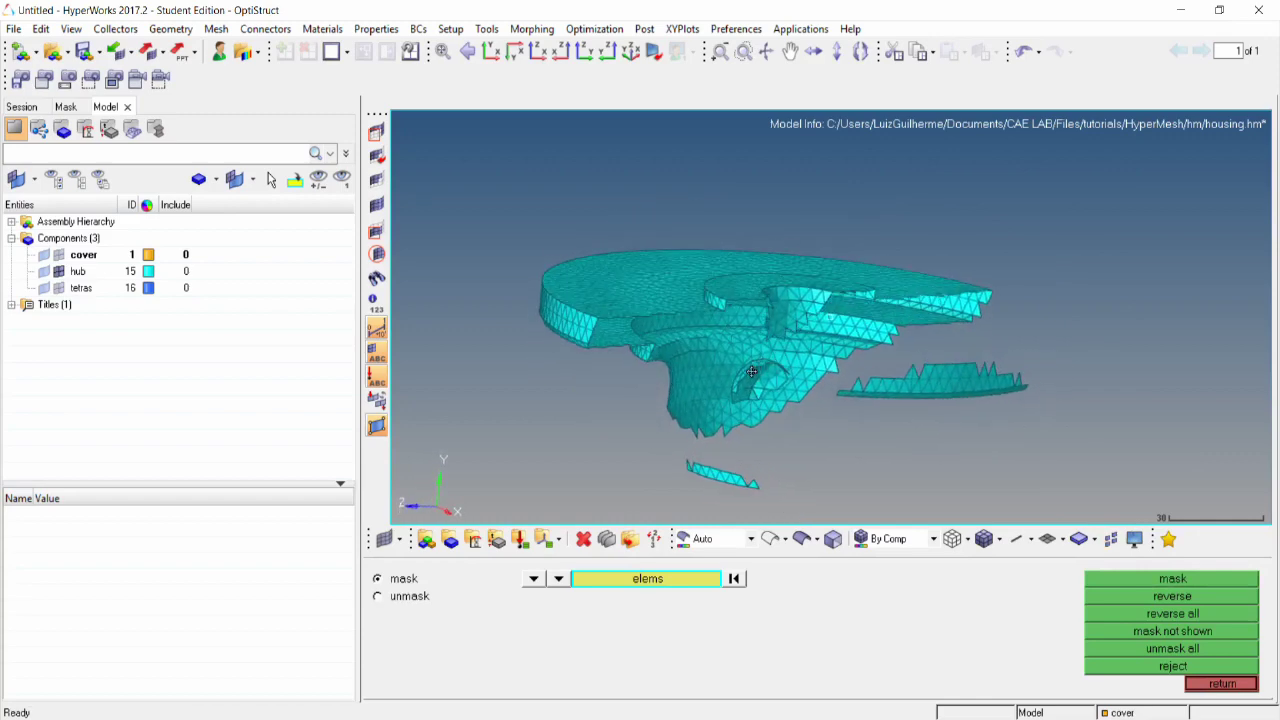
scroll(735, 400, up, 5)
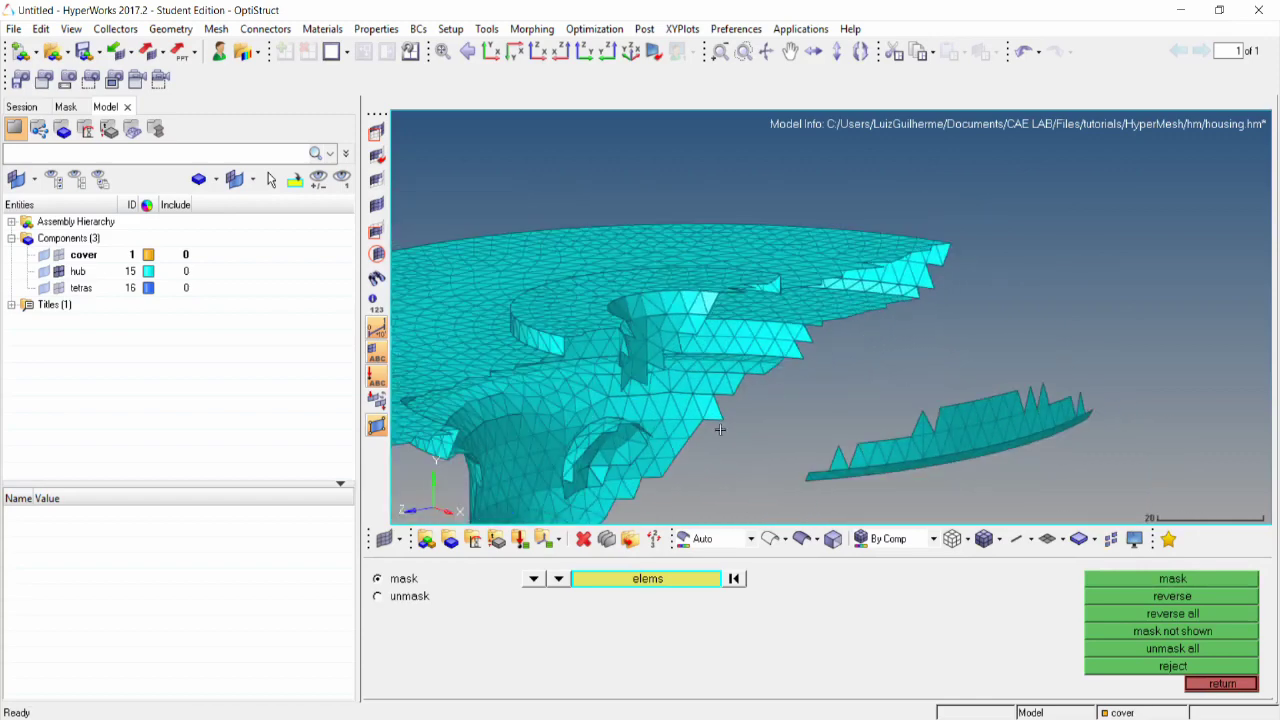
ctrl+drag(720, 429, 997, 291)
scroll(1087, 231, up, 3)
scroll(1051, 258, down, 5)
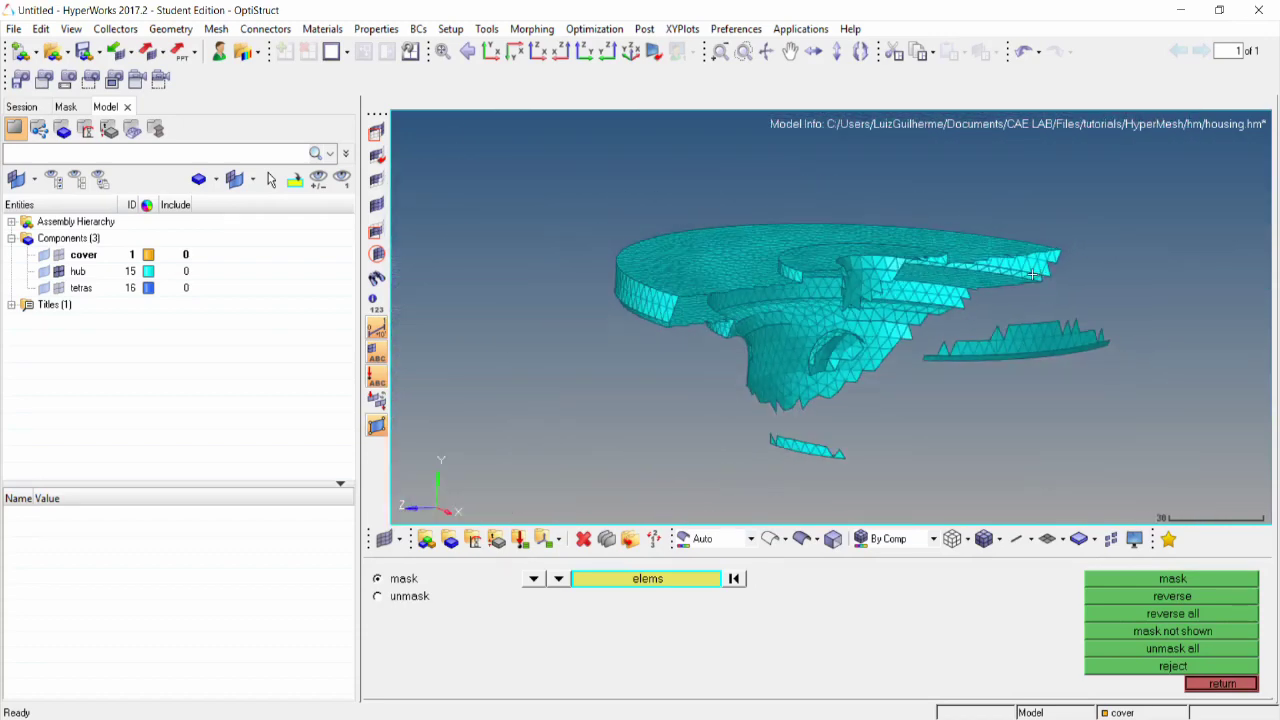
ctrl+drag(1051, 258, 943, 403)
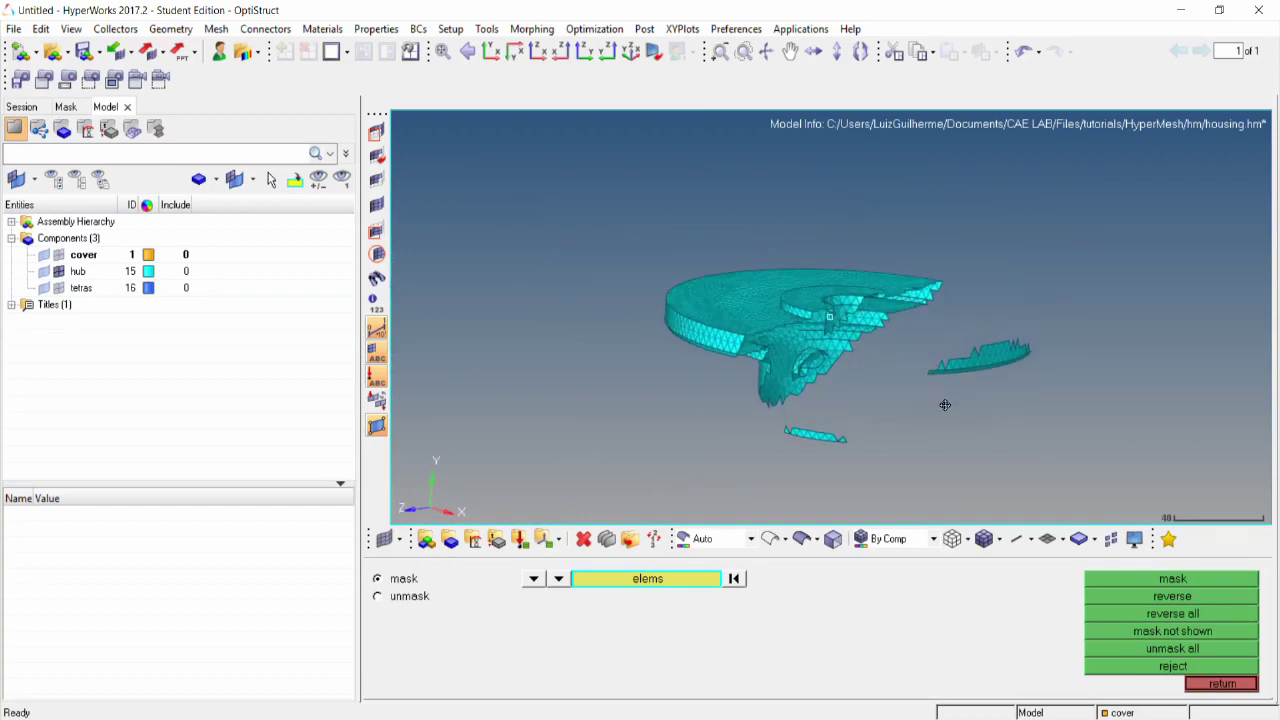
ctrl+drag(812, 393, 864, 386)
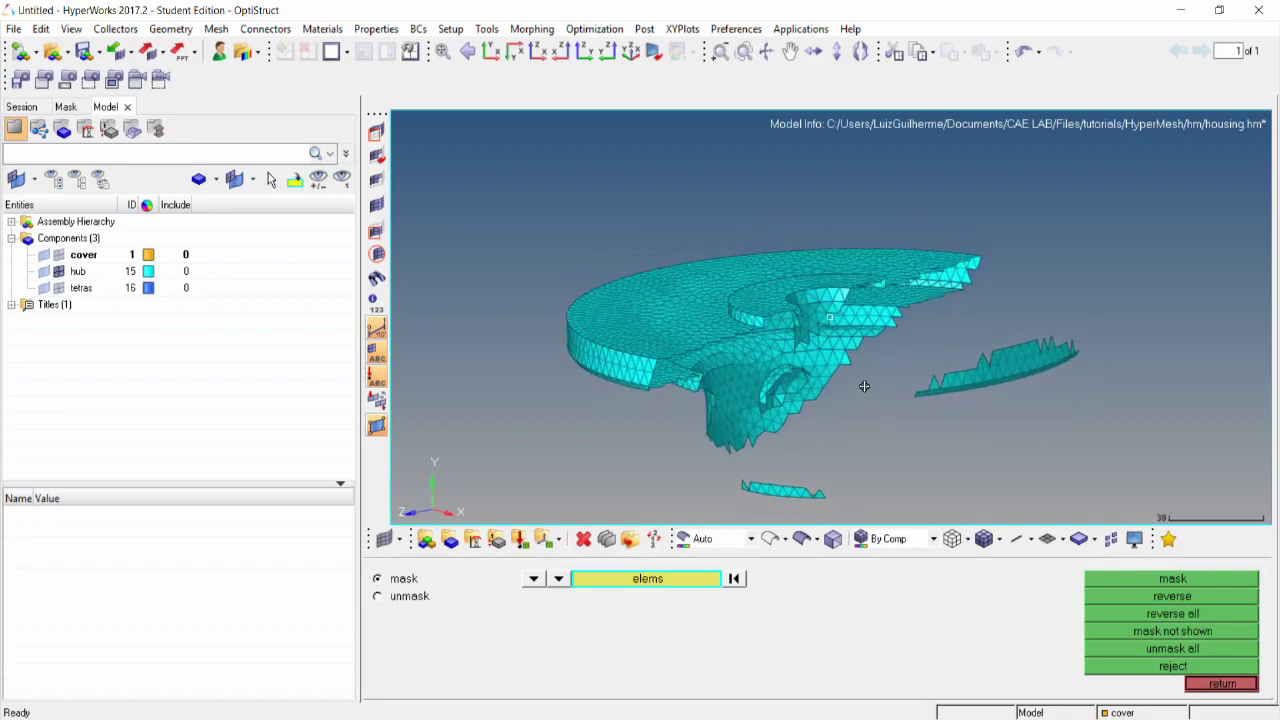
Unmask all hub elements and switch to the Tool page.
click(1218, 682)
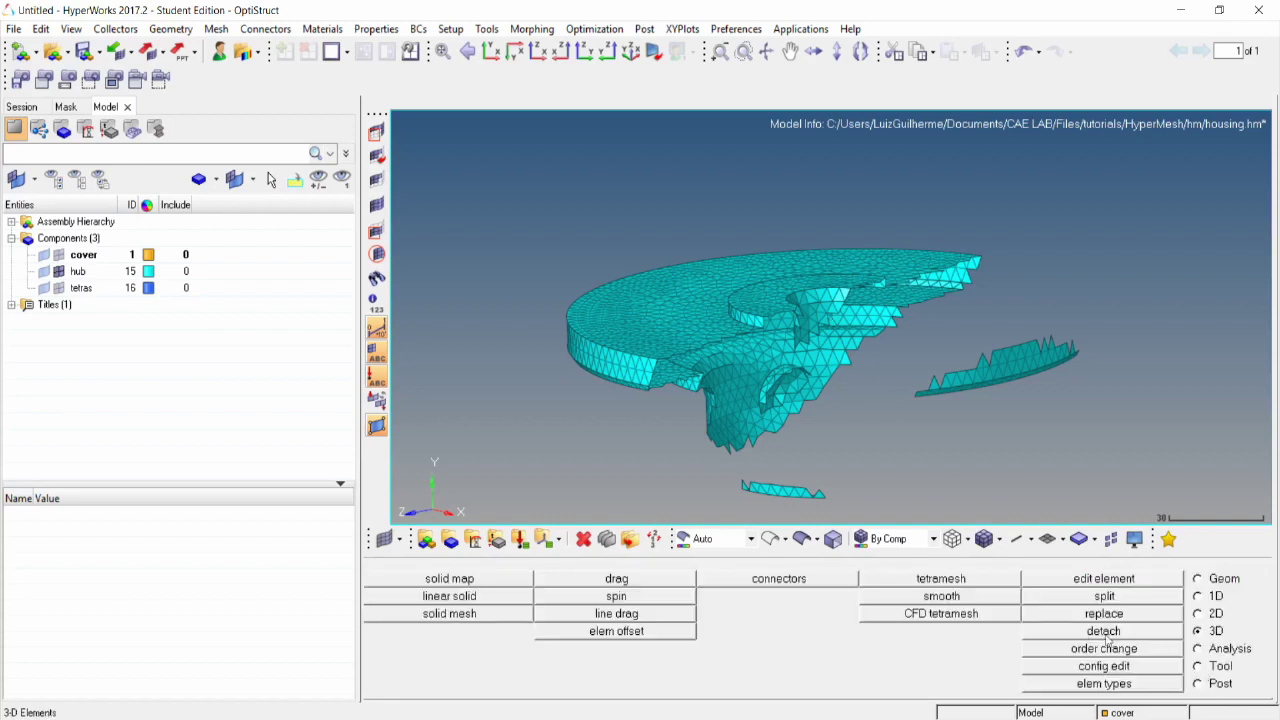
key(F5)
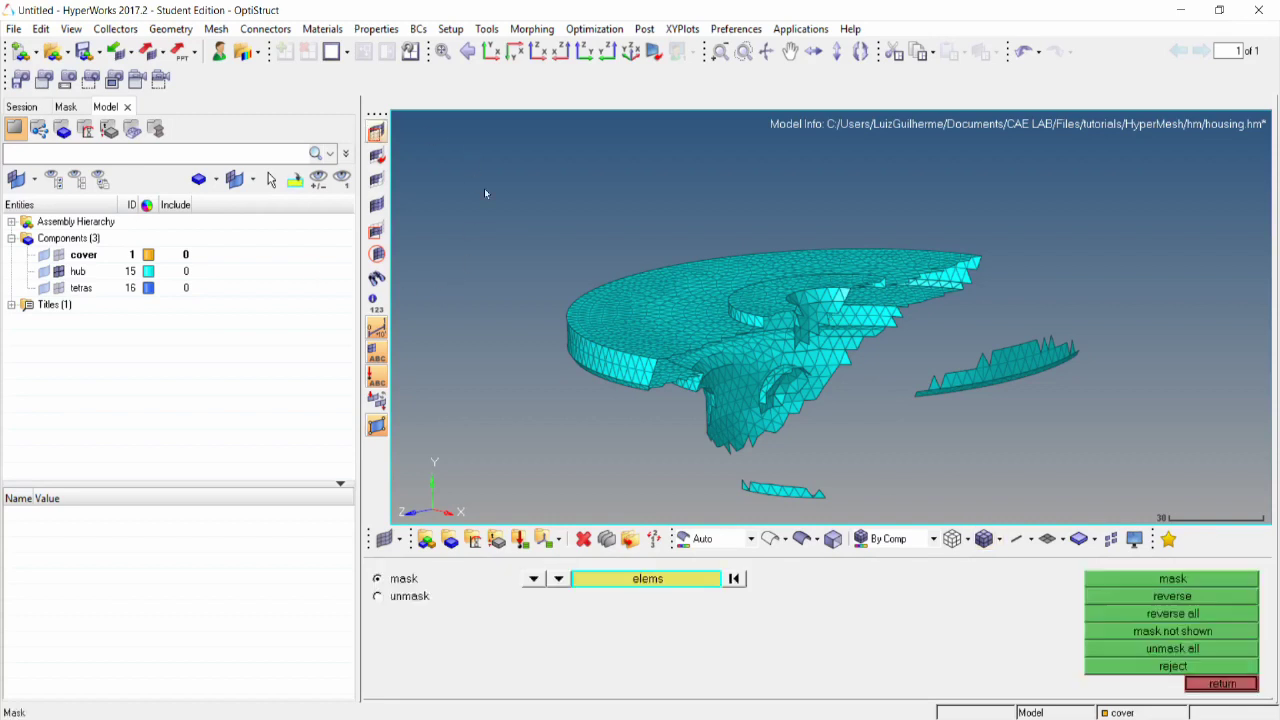
click(1173, 648)
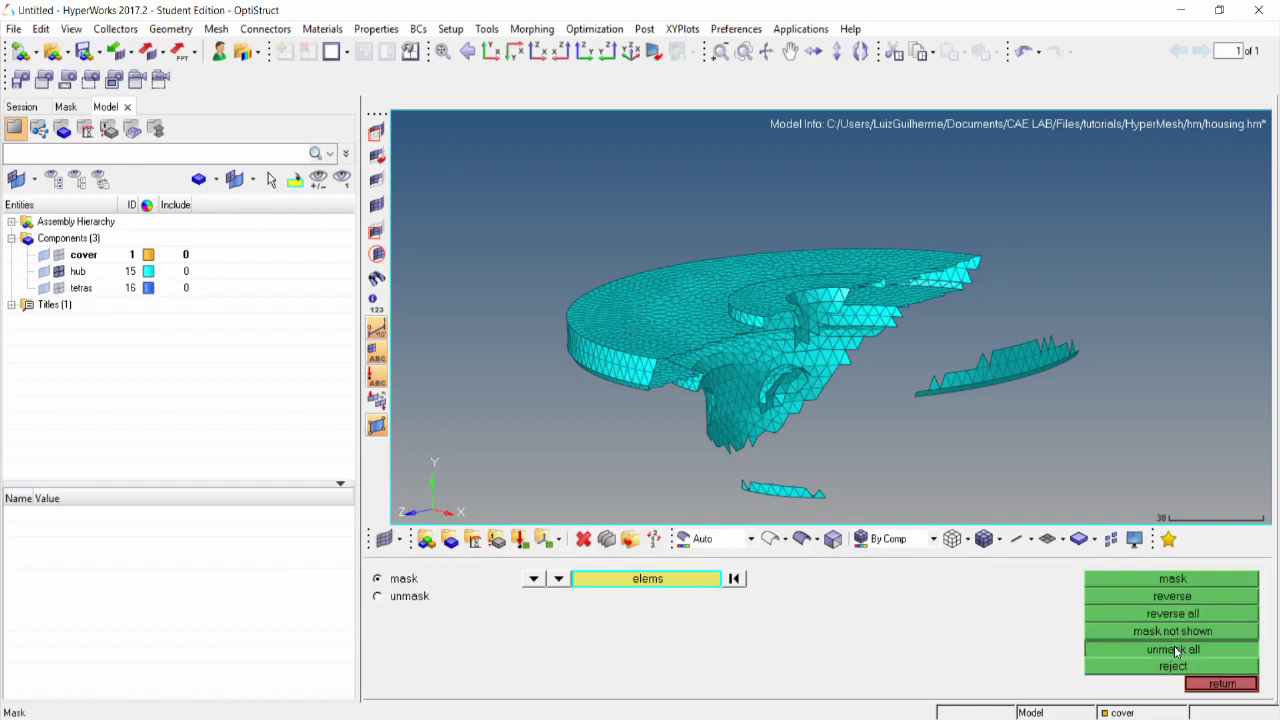
click(1220, 686)
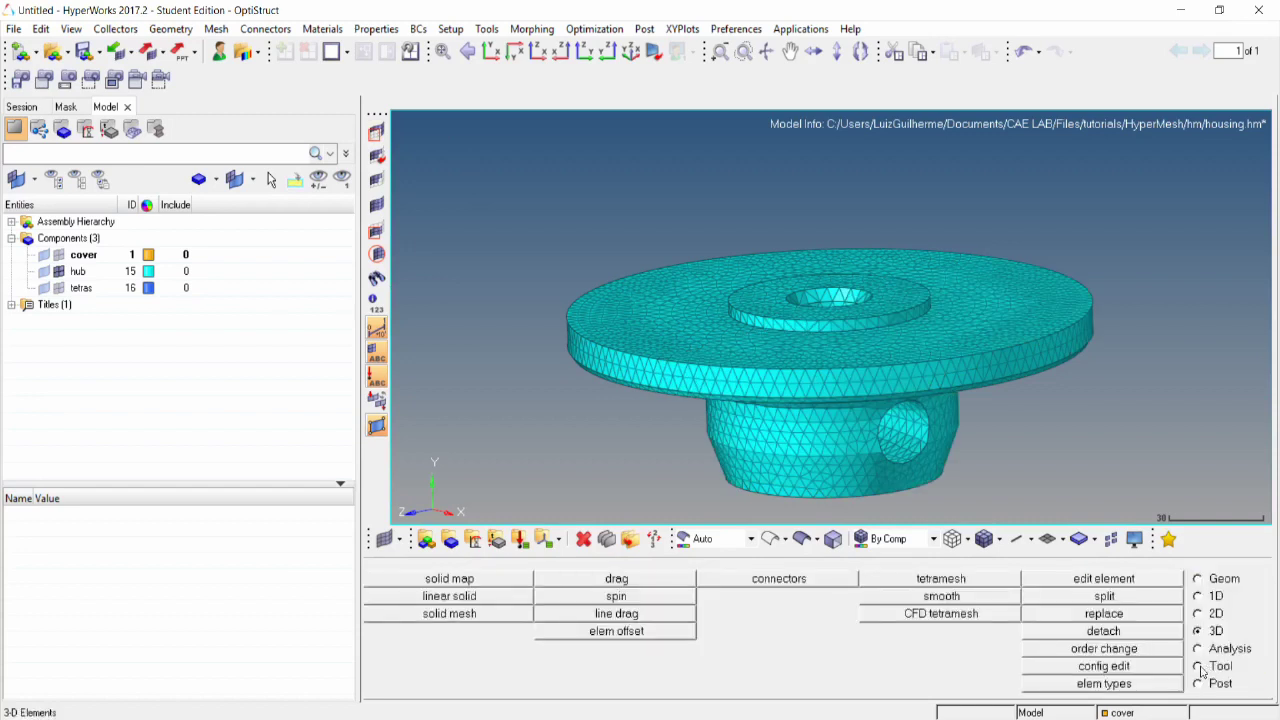
click(1198, 667)
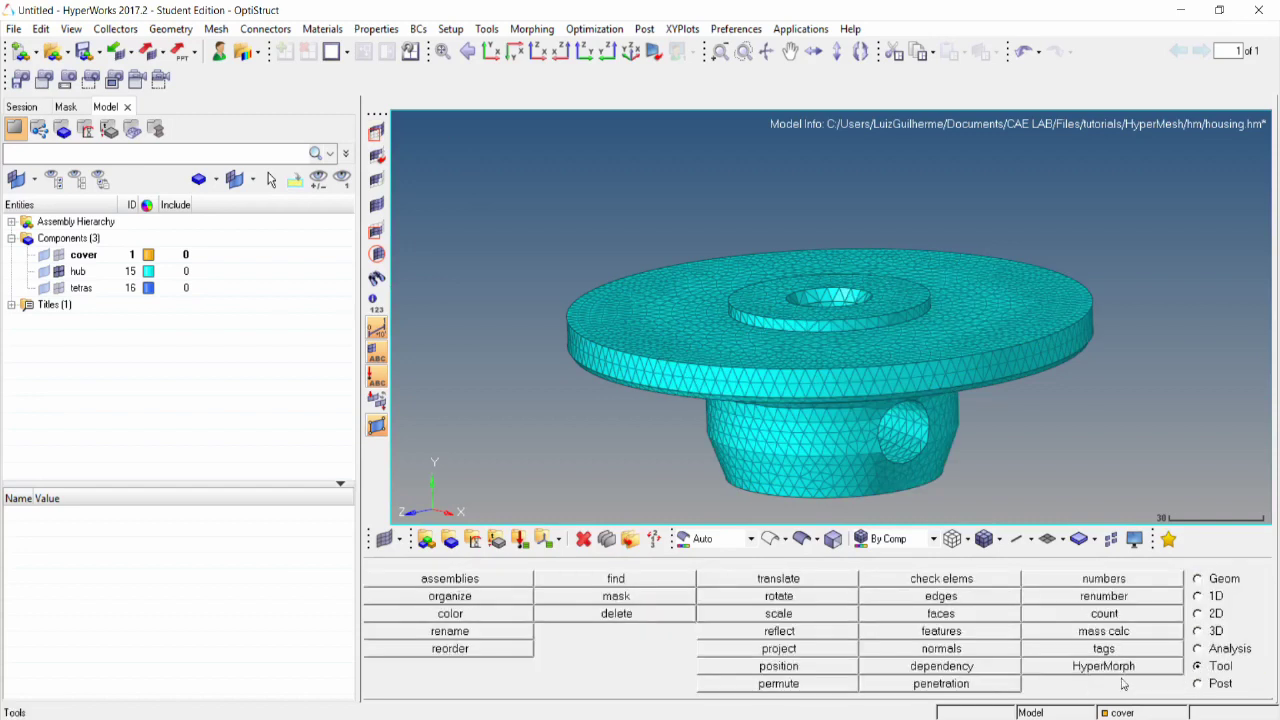
Run a free-edge check on the hub component, confirming none exist, and view it from the side.
click(960, 598)
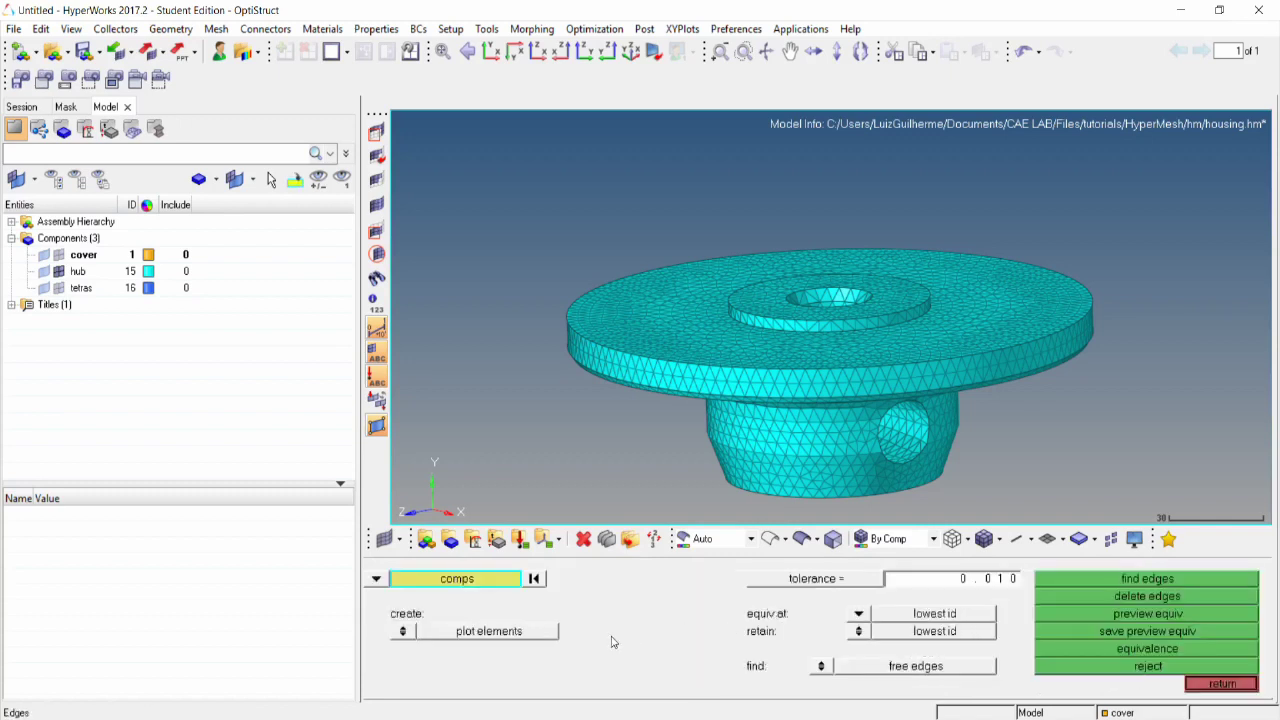
click(508, 580)
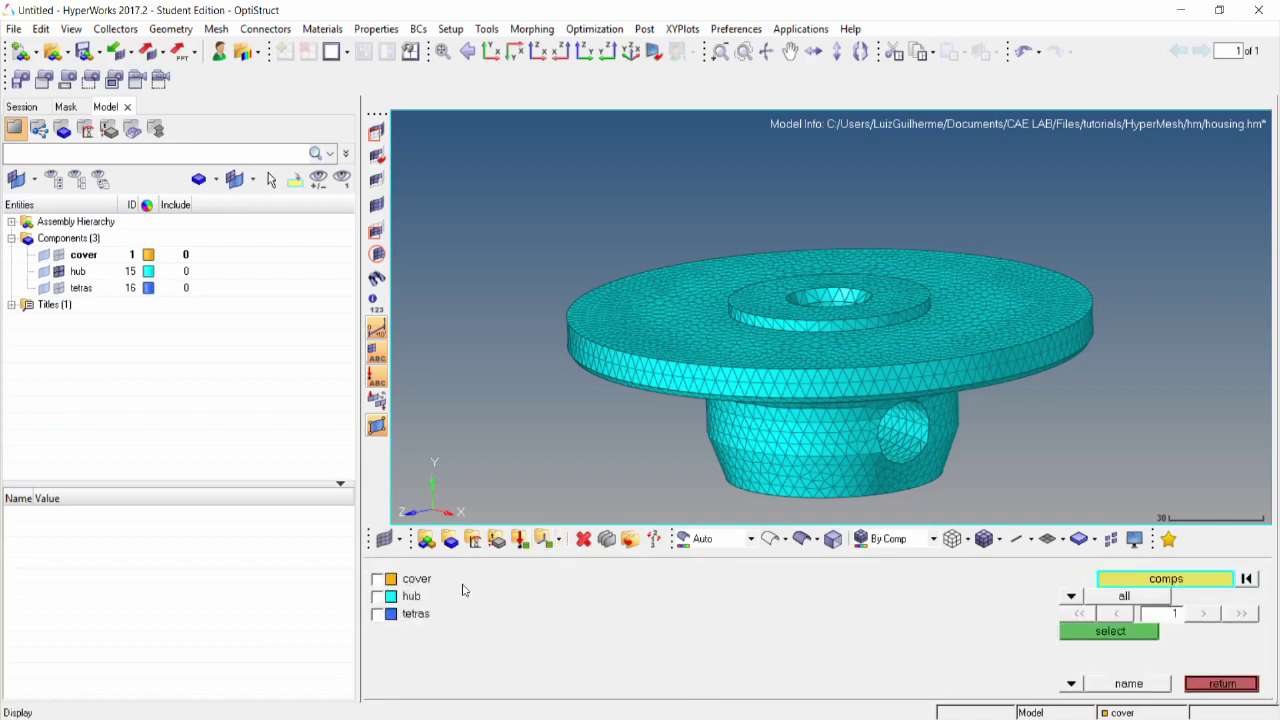
click(378, 597)
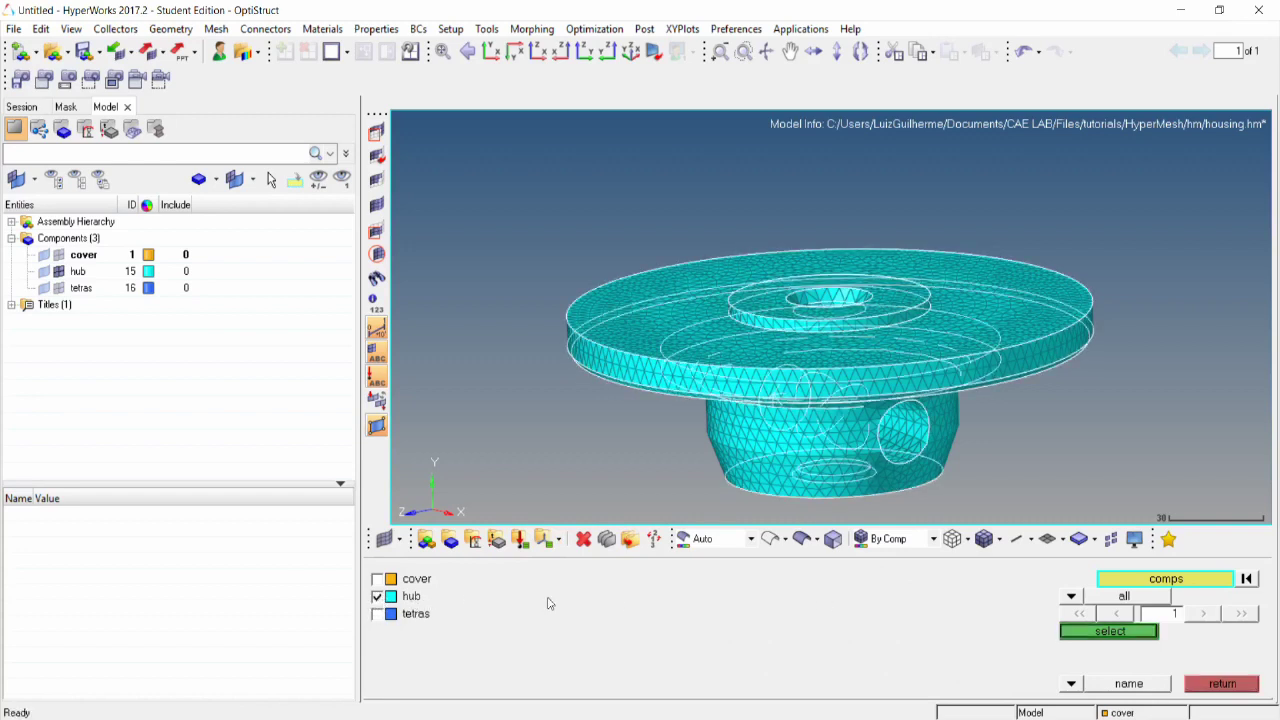
click(1098, 633)
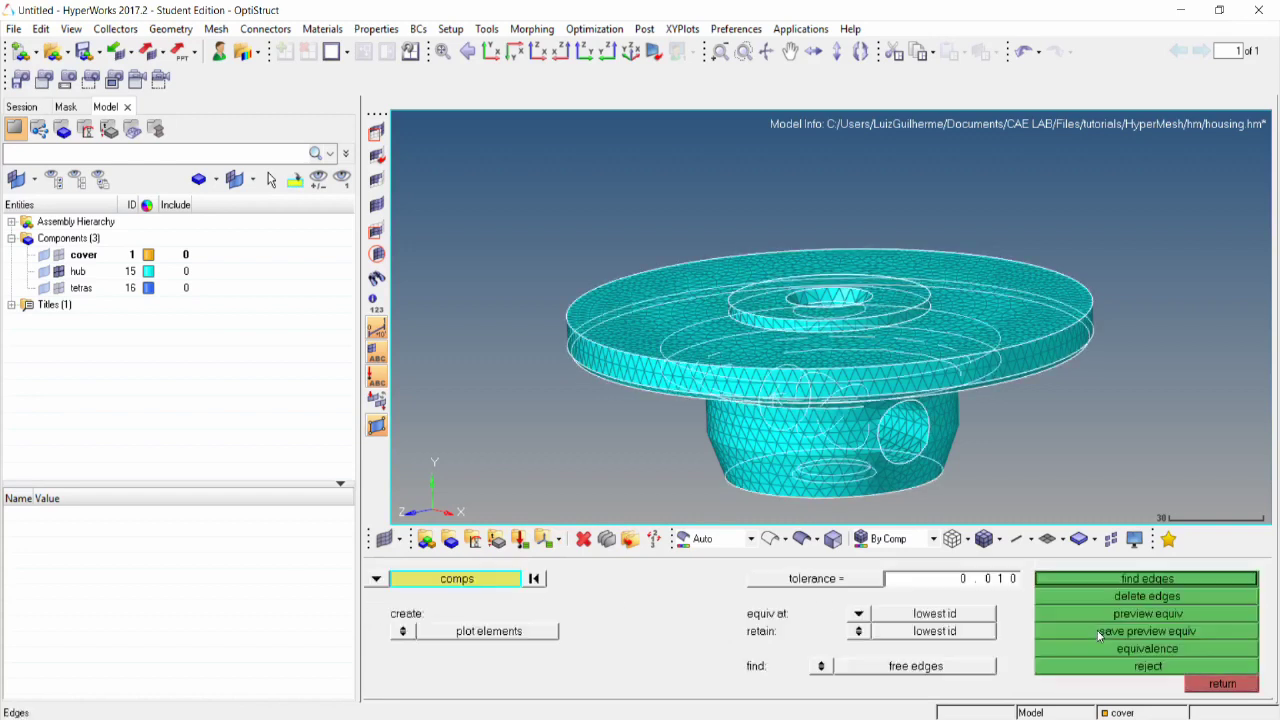
click(1136, 580)
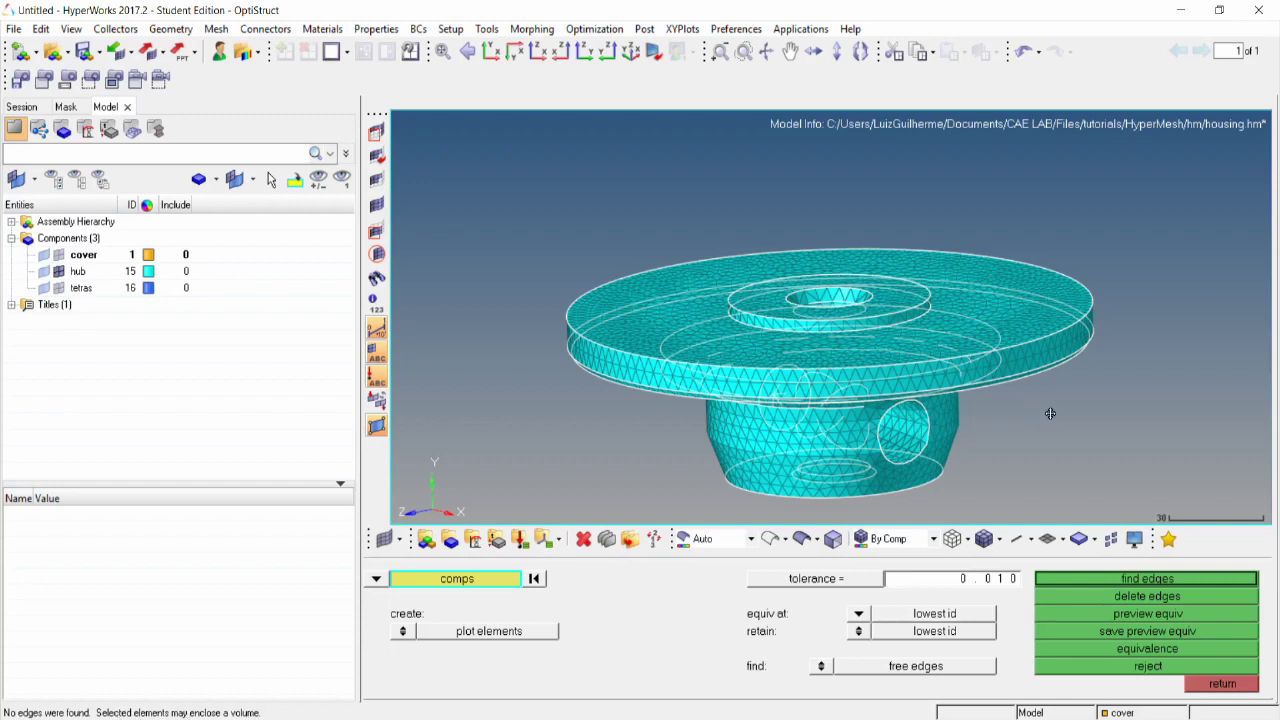
ctrl+drag(1050, 413, 971, 429)
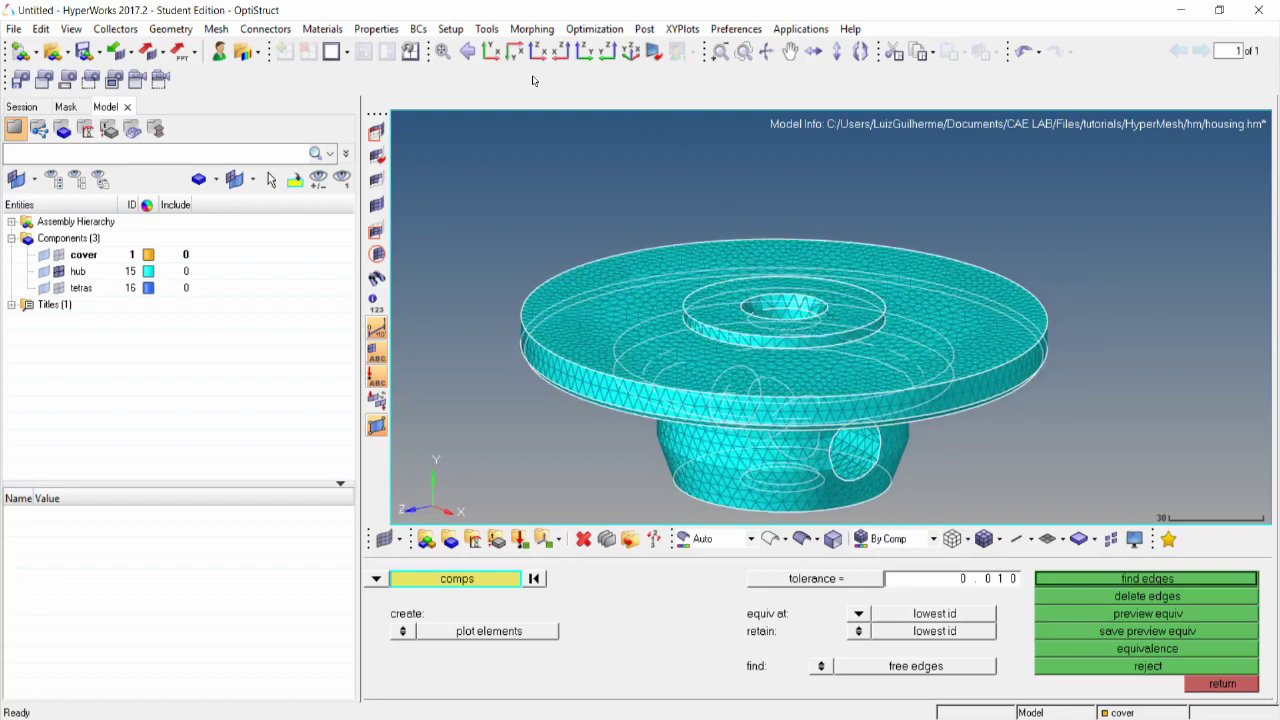
click(490, 51)
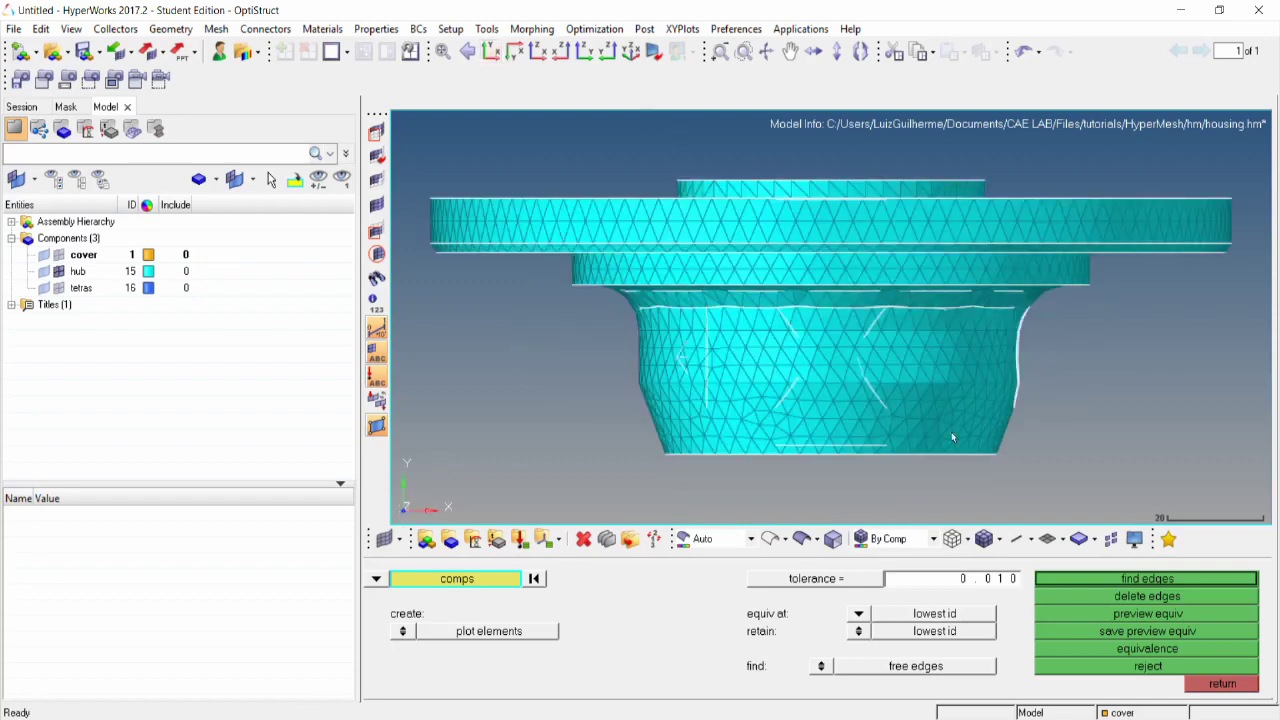
click(1218, 687)
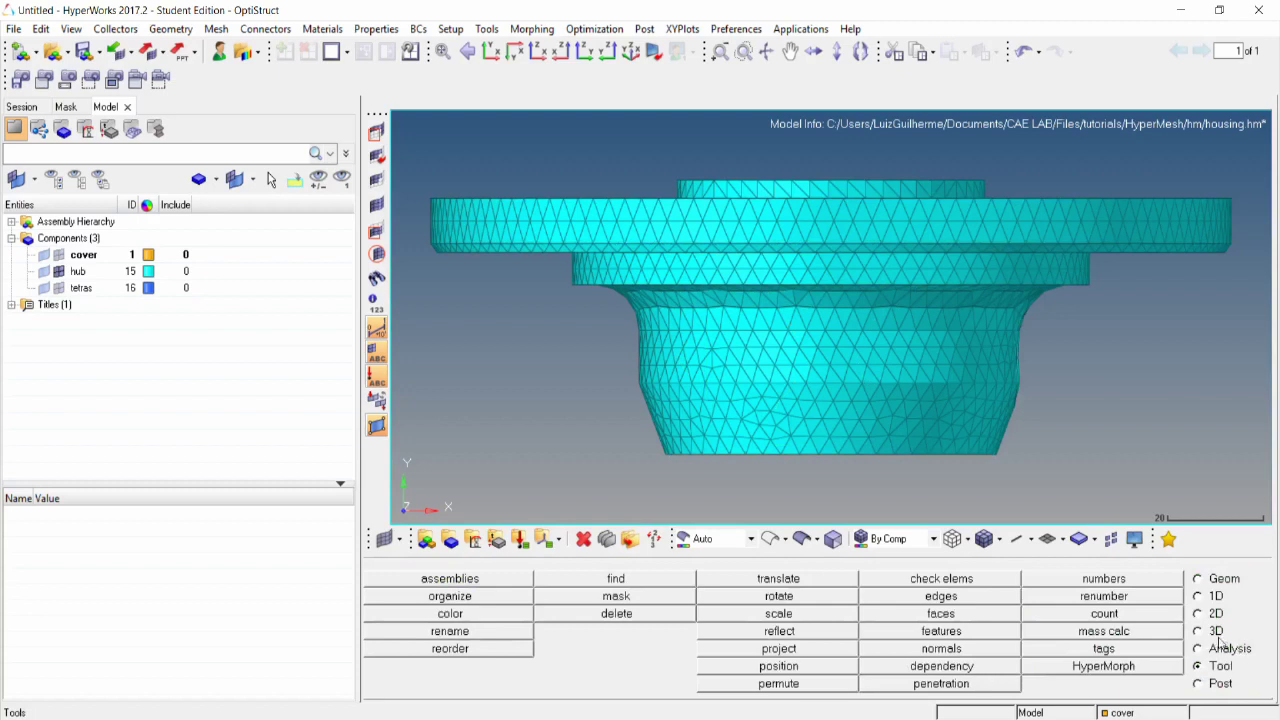
Tetra mesh the hub's float trias into the tetras component, creating 29321 elements.
click(1206, 632)
click(929, 588)
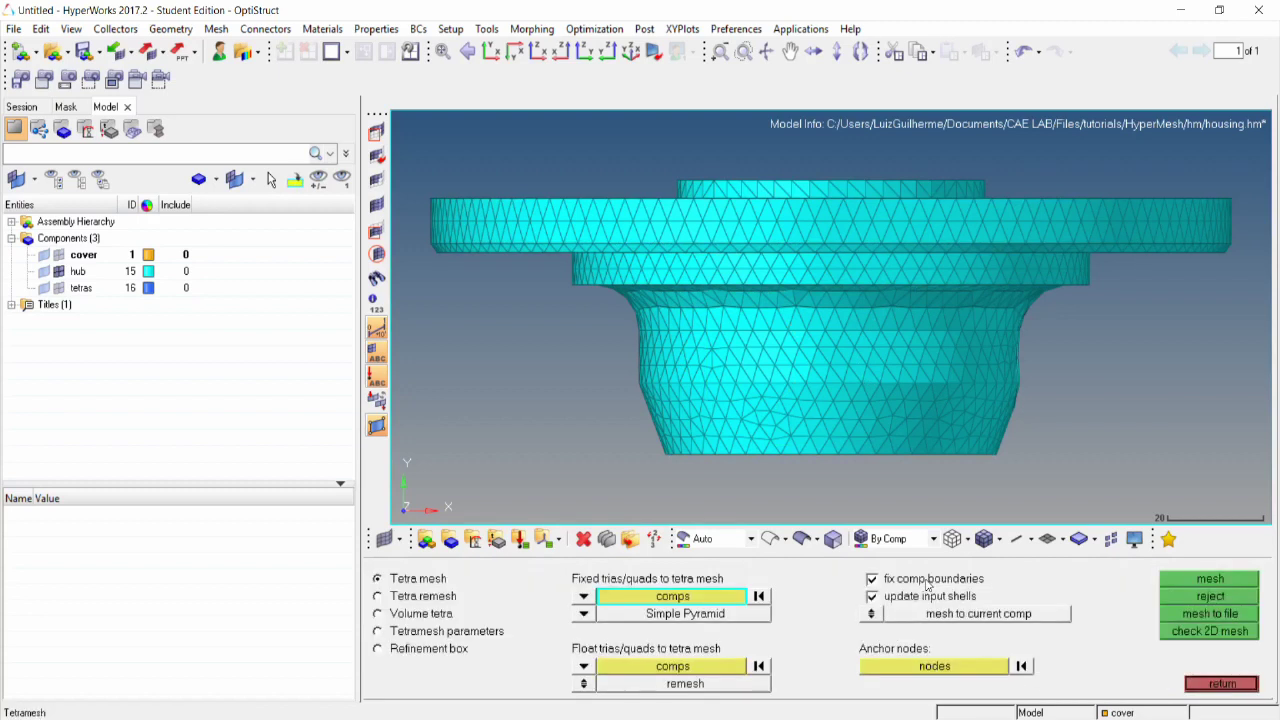
click(378, 579)
click(643, 668)
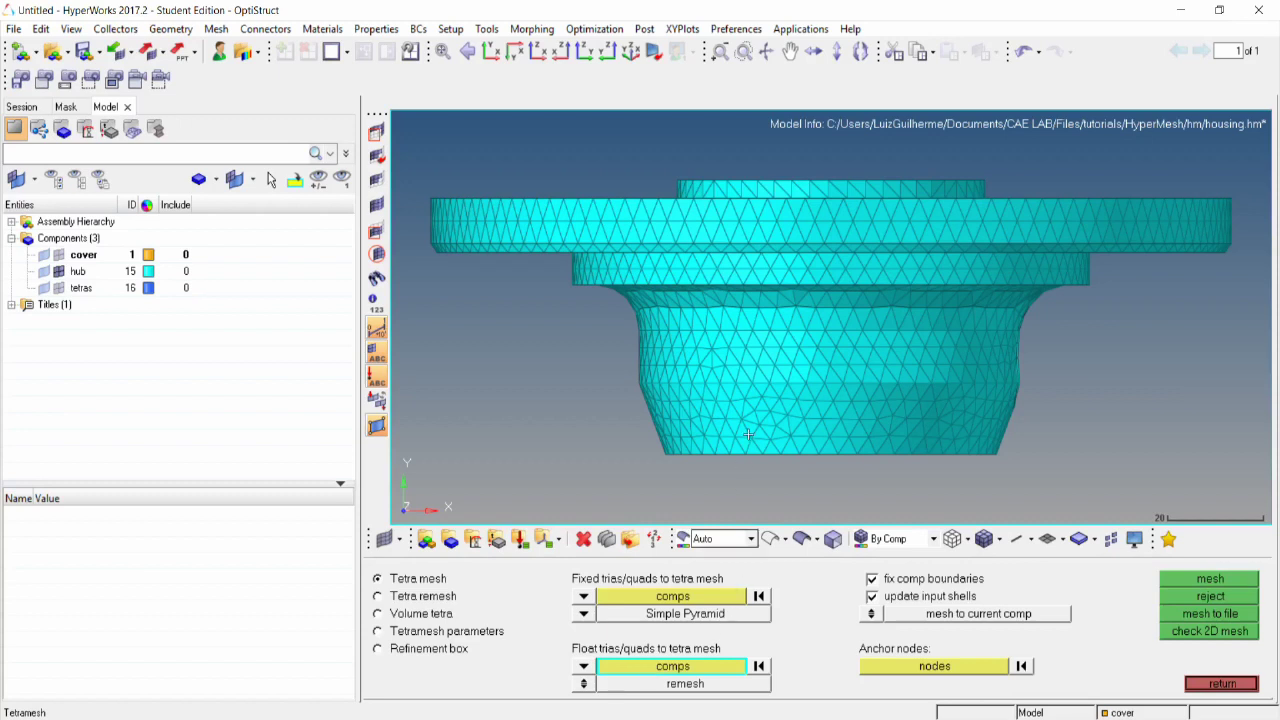
click(806, 402)
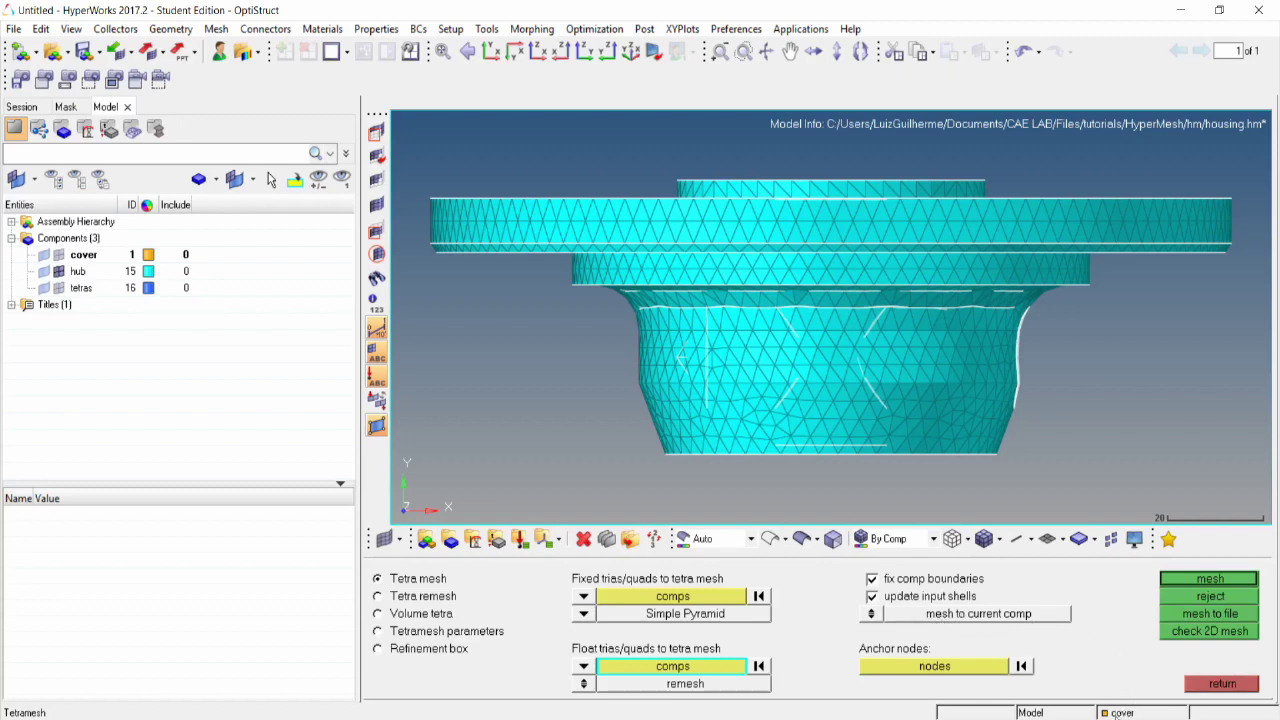
click(1120, 713)
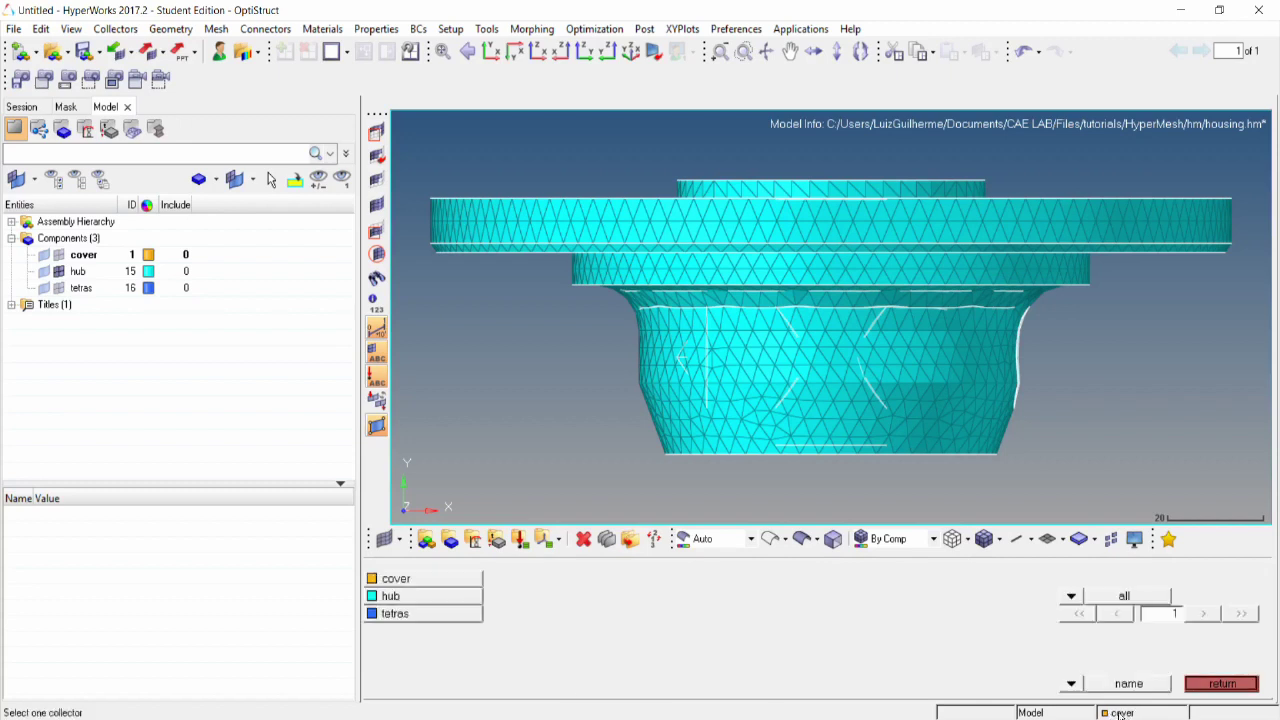
click(395, 614)
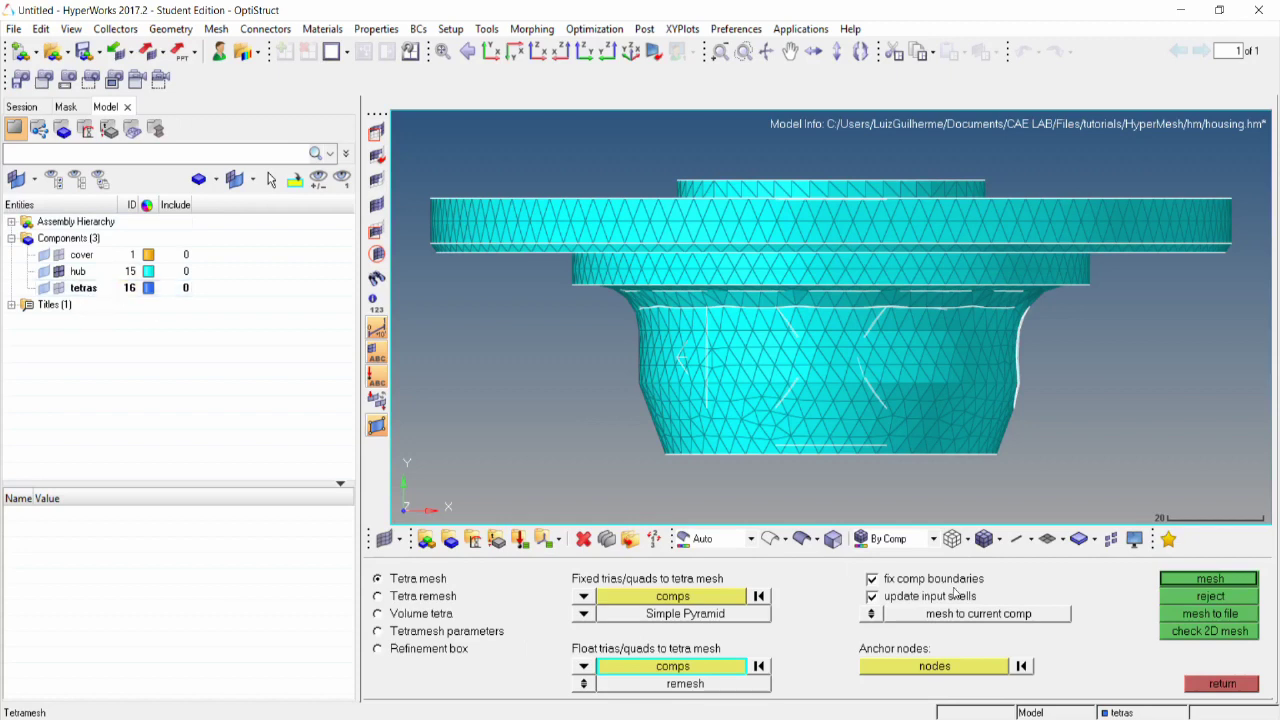
click(1201, 578)
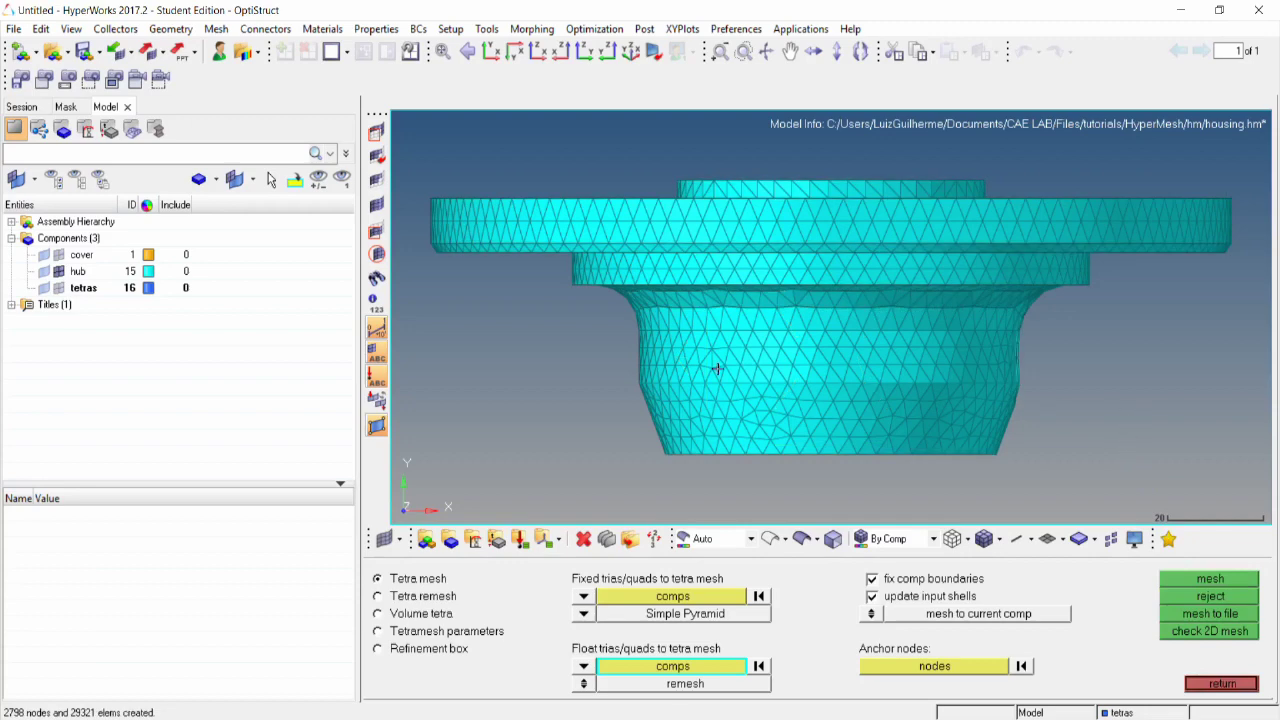
Show the tetras component, hide the hub, and view the solid mesh obliquely.
click(59, 288)
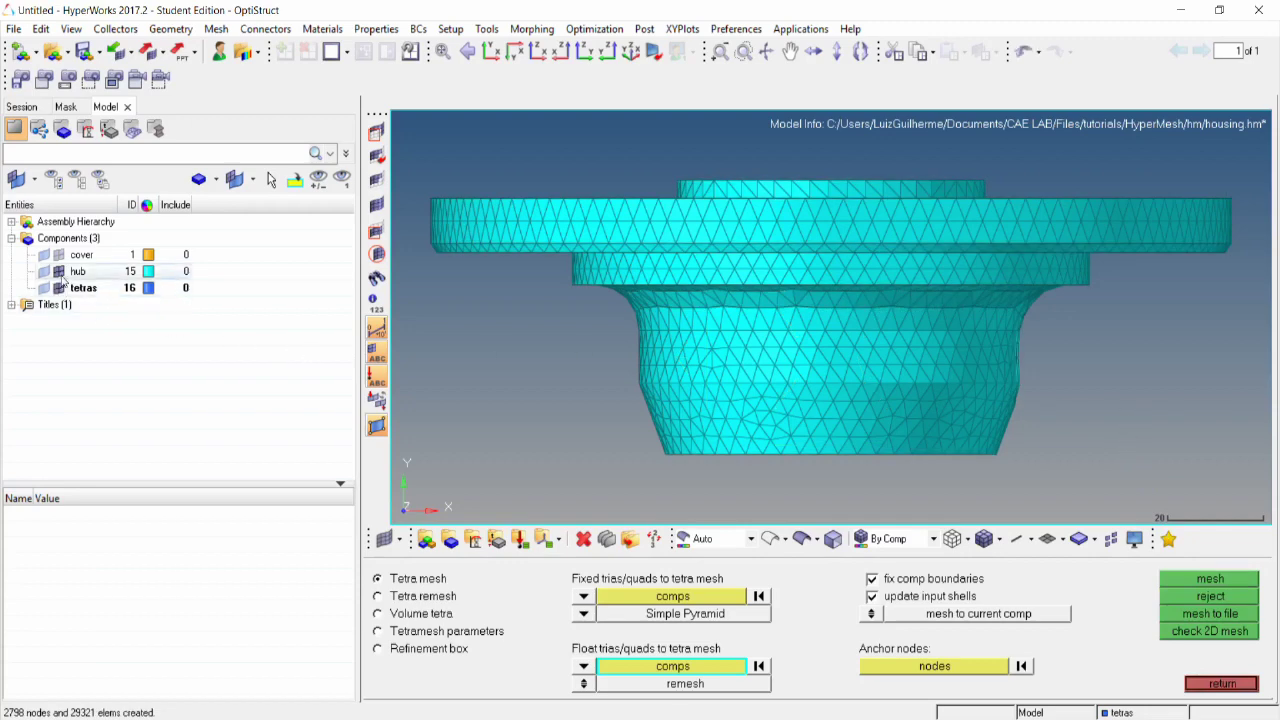
click(59, 271)
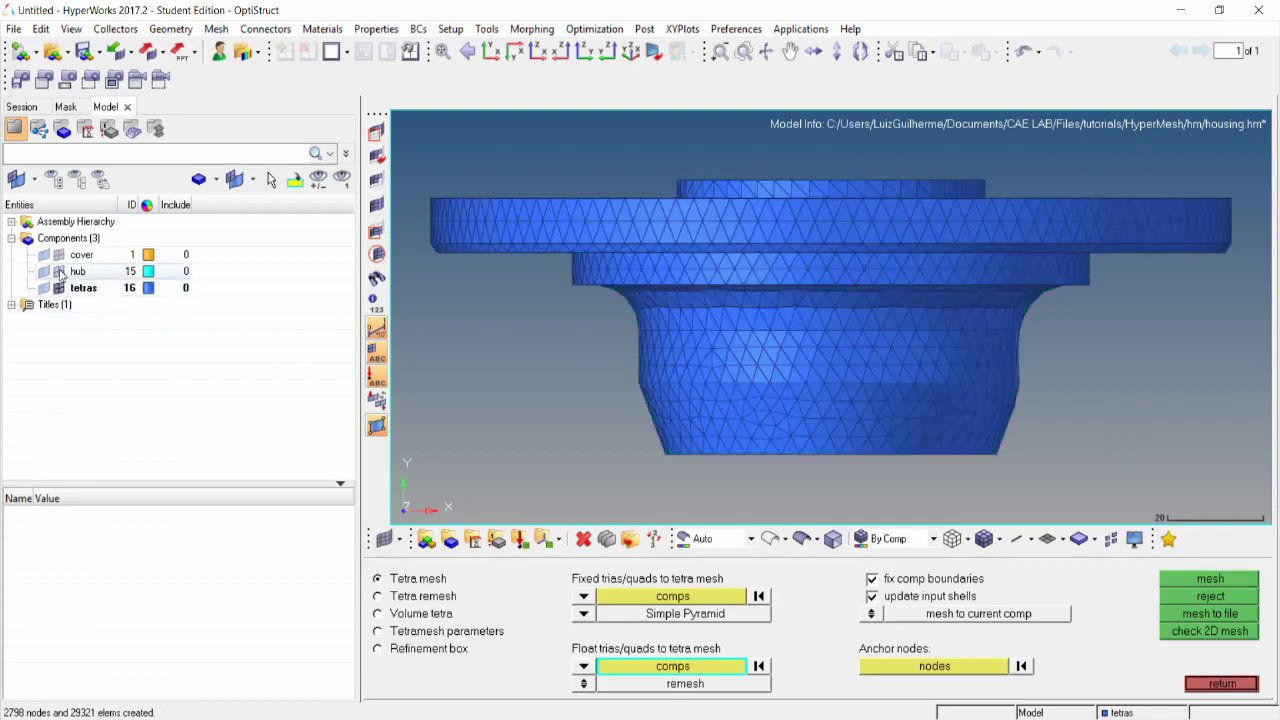
ctrl+drag(911, 321, 674, 304)
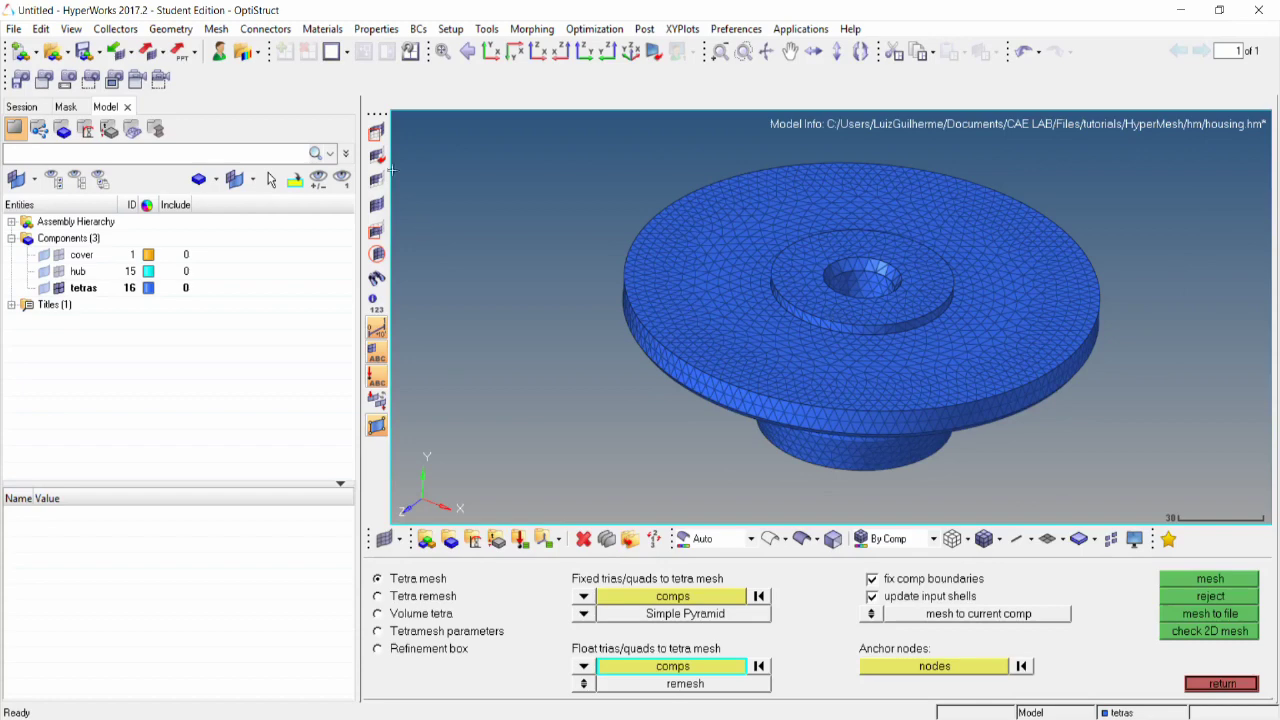
click(377, 133)
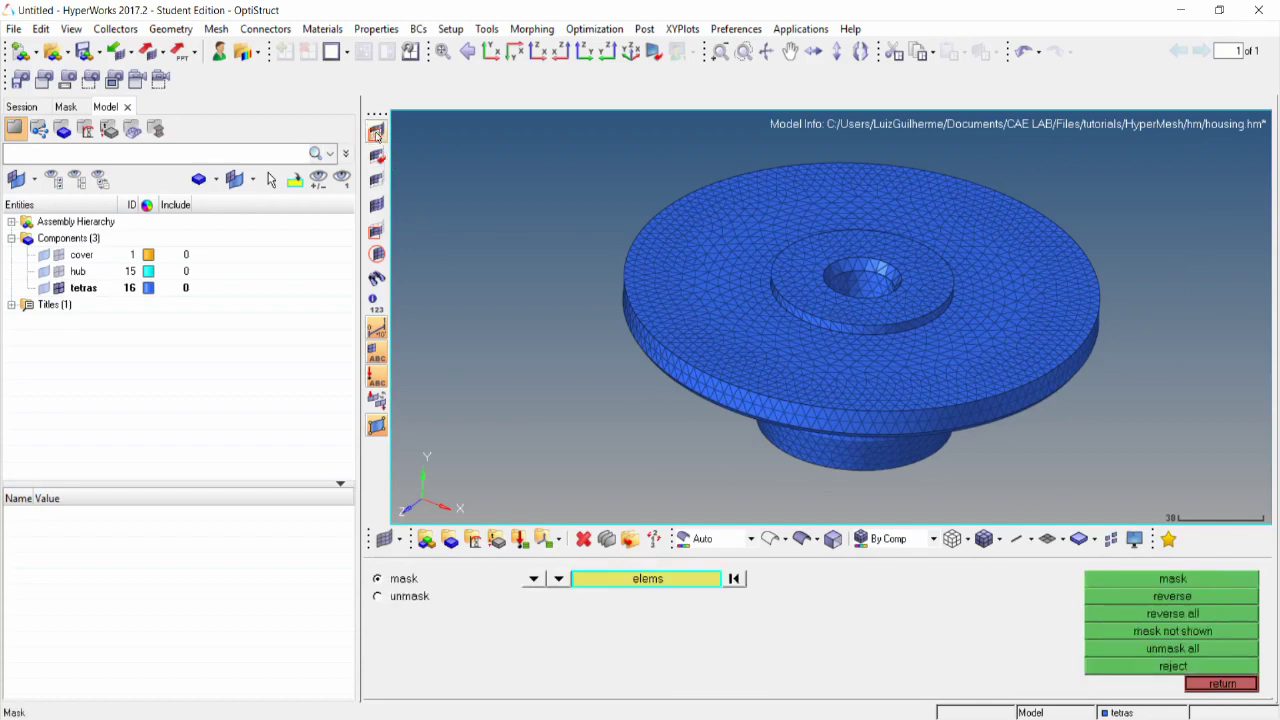
Mask 21425 window-selected tetras to expose the hub's interior.
click(694, 583)
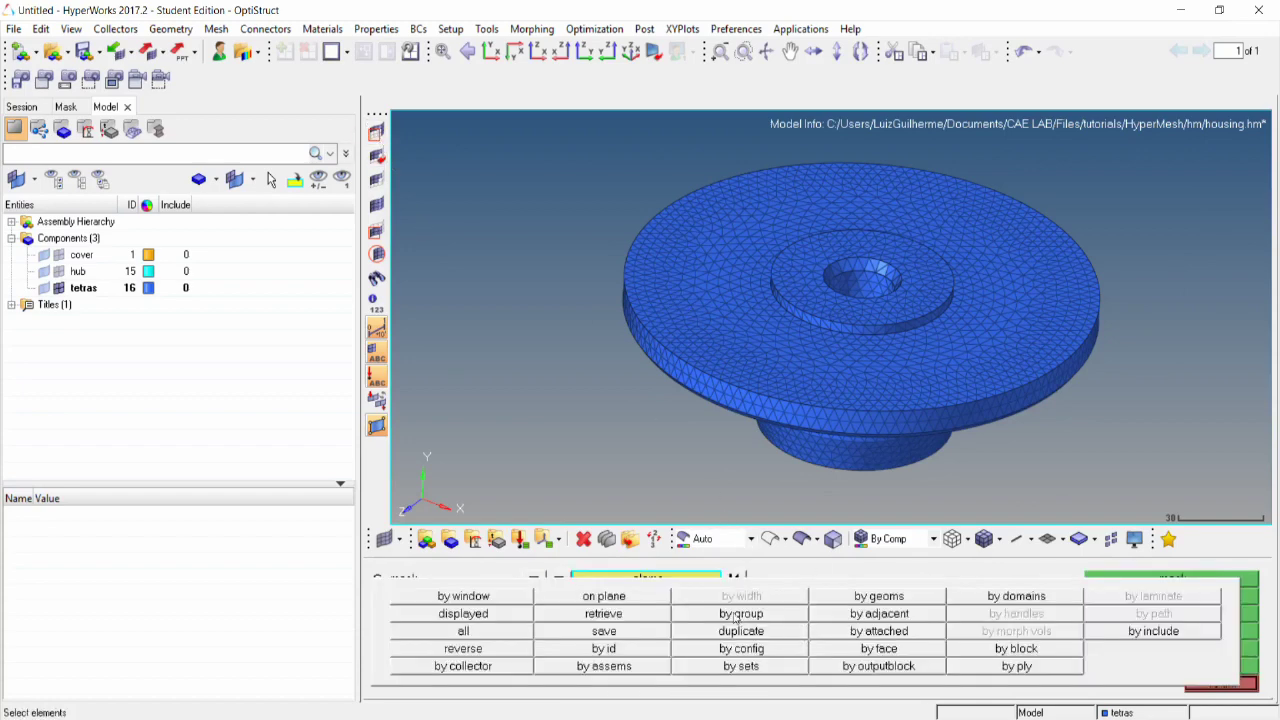
click(513, 597)
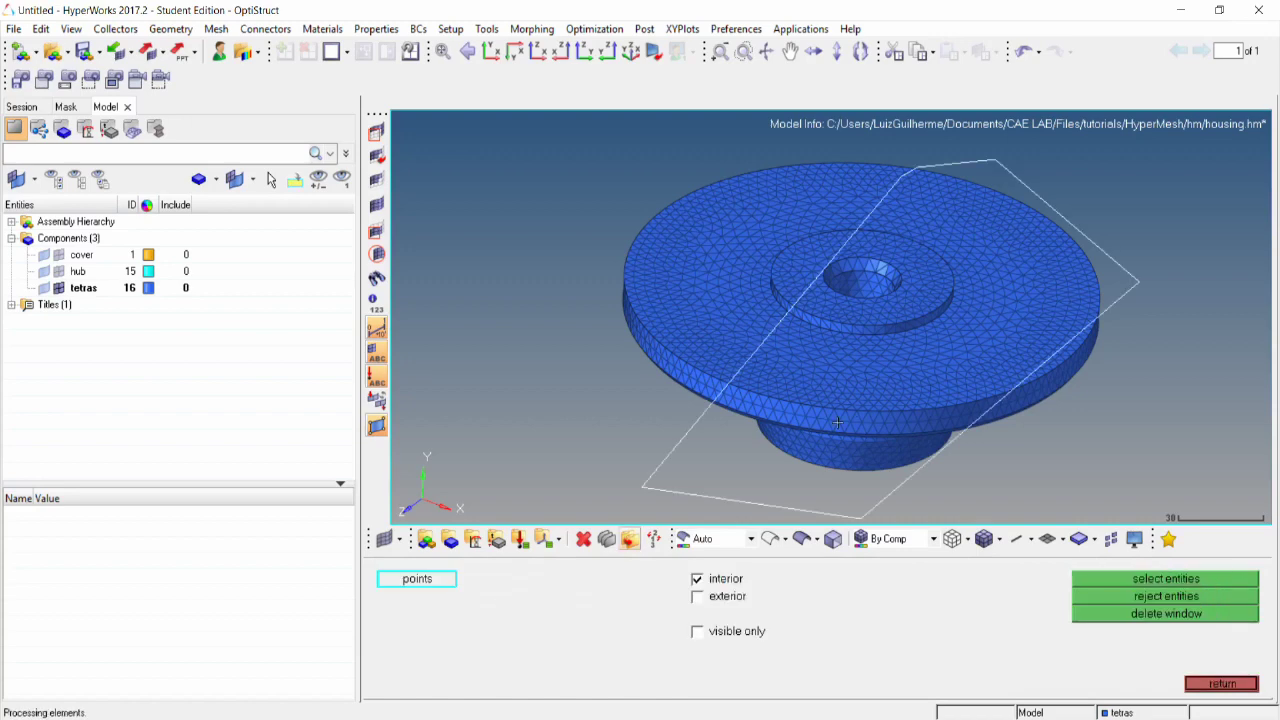
click(1191, 578)
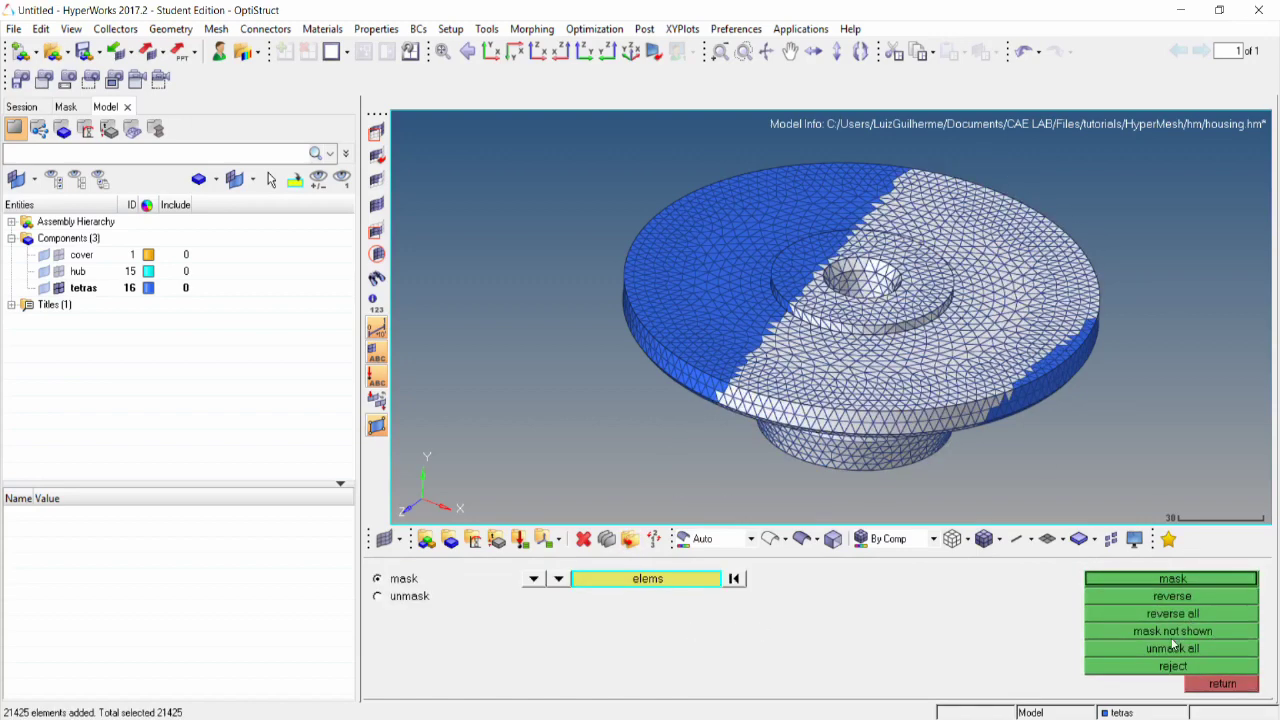
click(1182, 579)
Inspect the cutaway interior, then unmask all elements and return to Tetramesh.
mouse_move(842, 339)
ctrl+mouse_down()
mouse_move(760, 312)
mouse_move(745, 332)
mouse_move(820, 334)
ctrl+mouse_up()
scroll(730, 340, up, 3)
scroll(709, 330, down, 1)
scroll(818, 337, down, 2)
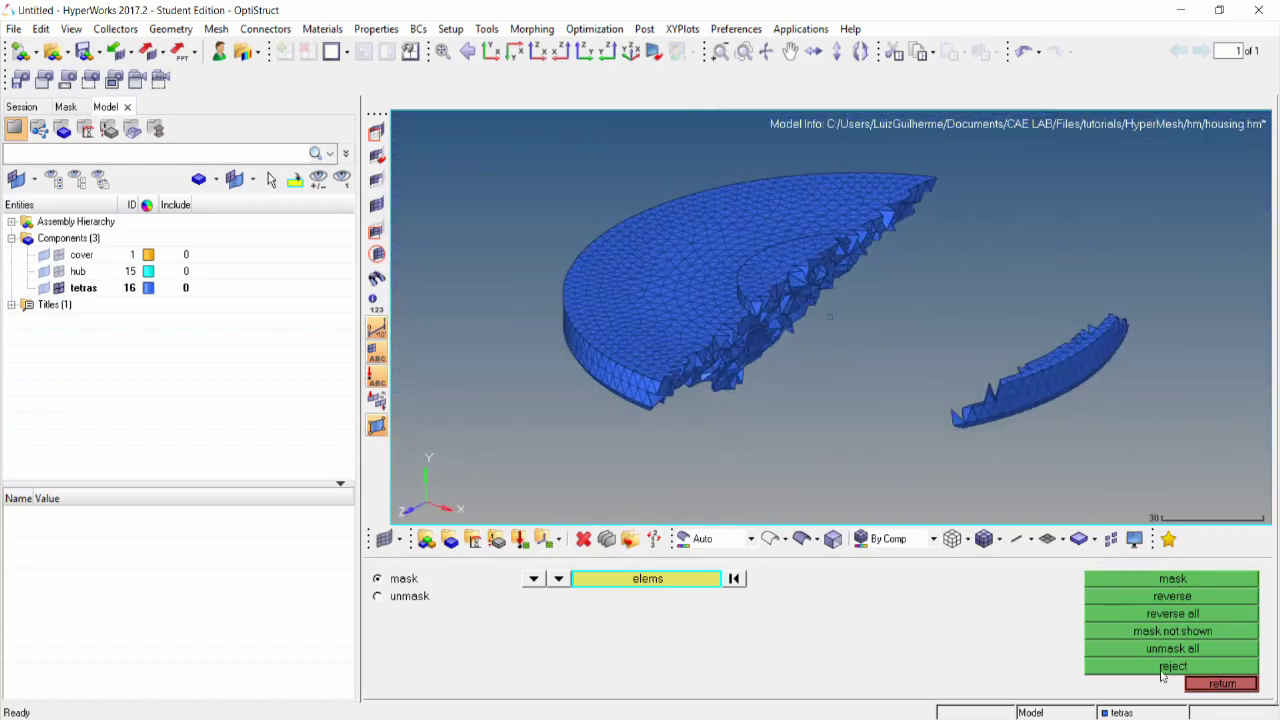
click(1182, 649)
click(1216, 686)
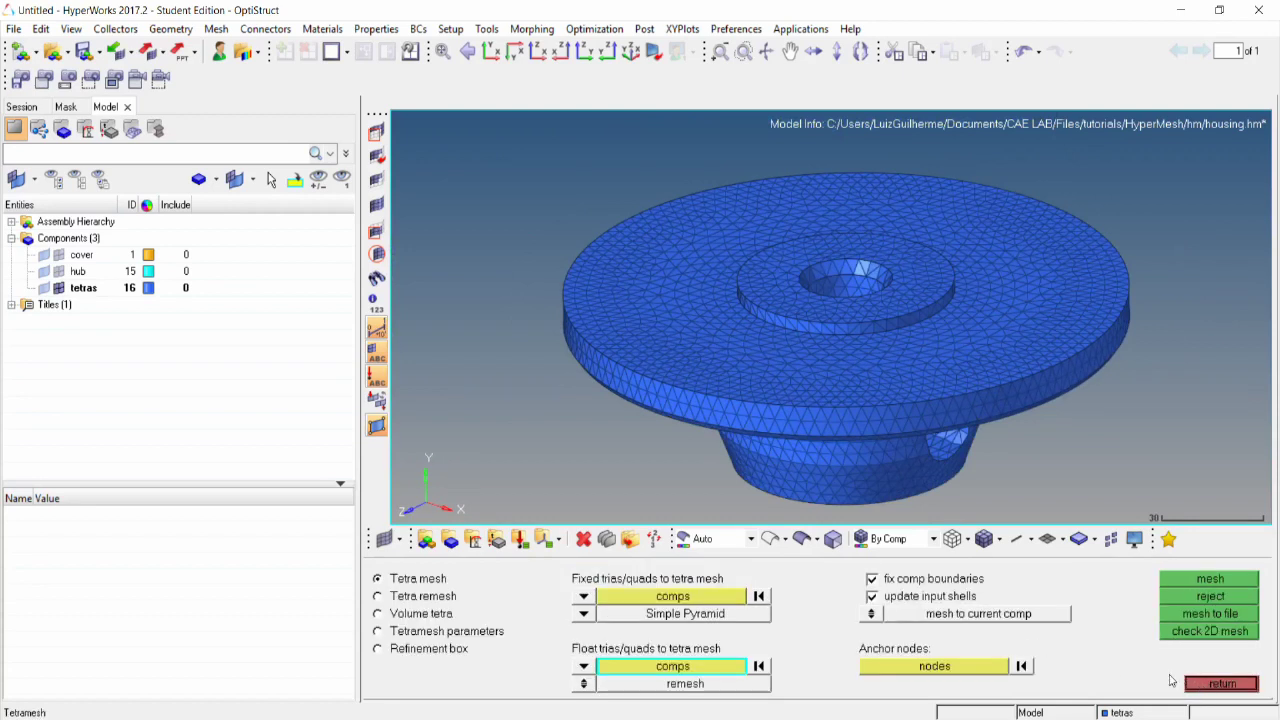
Open the 3-d element quality check on the Tool page.
click(1216, 684)
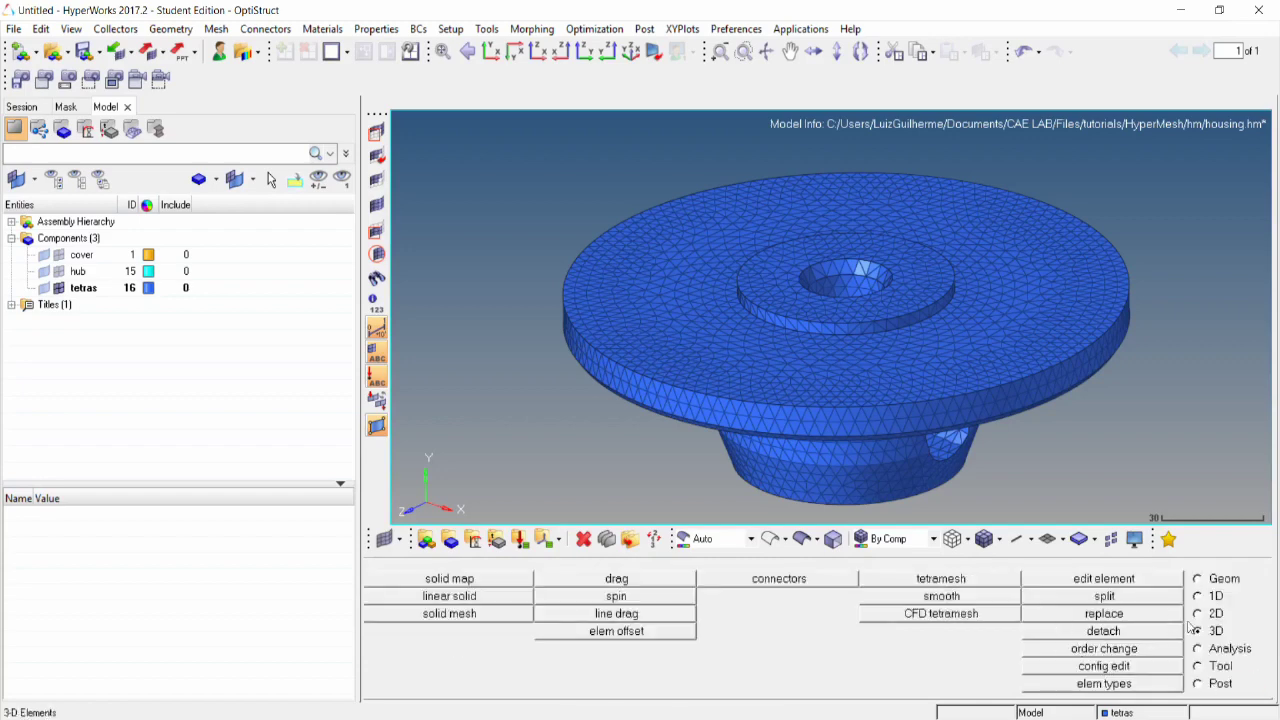
click(1208, 666)
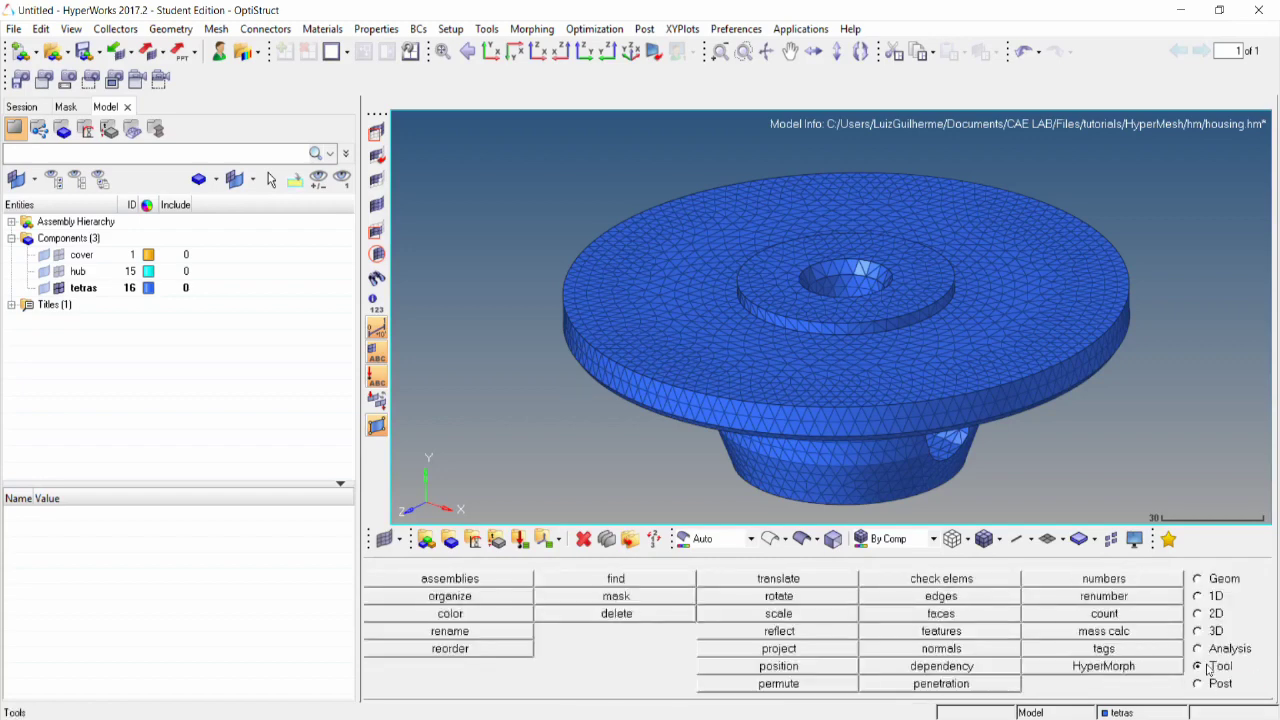
click(985, 580)
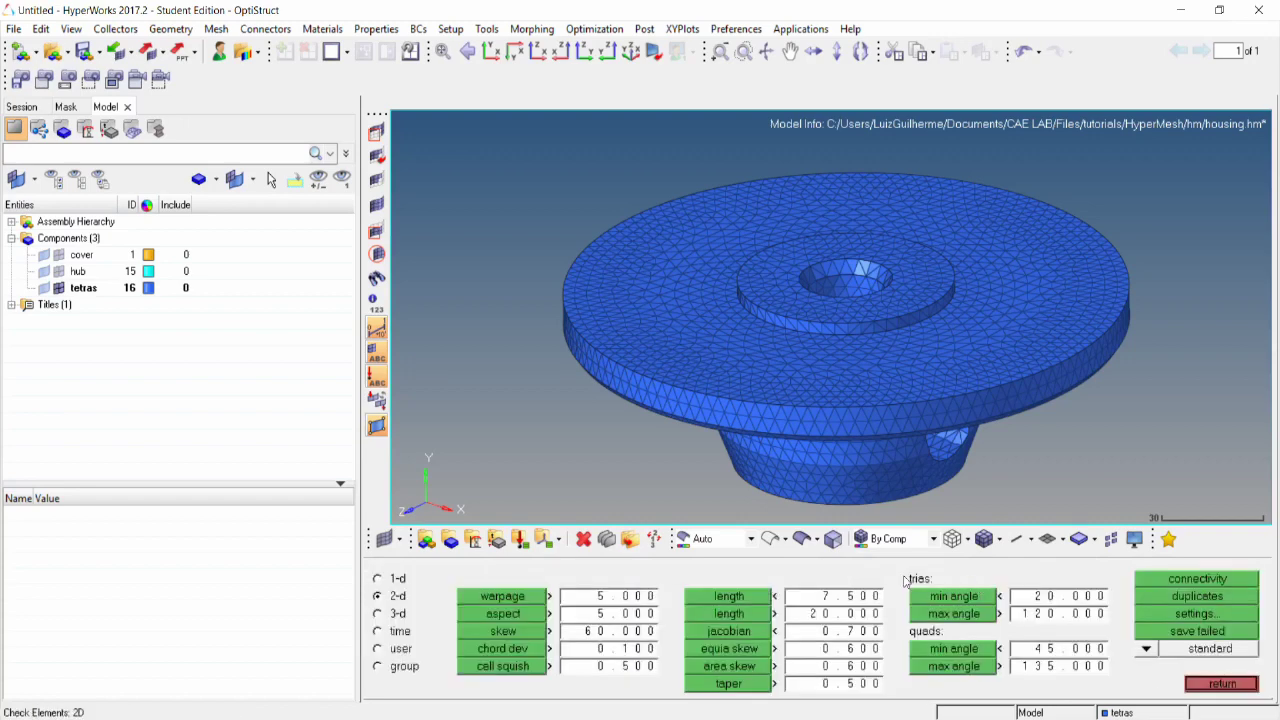
click(379, 614)
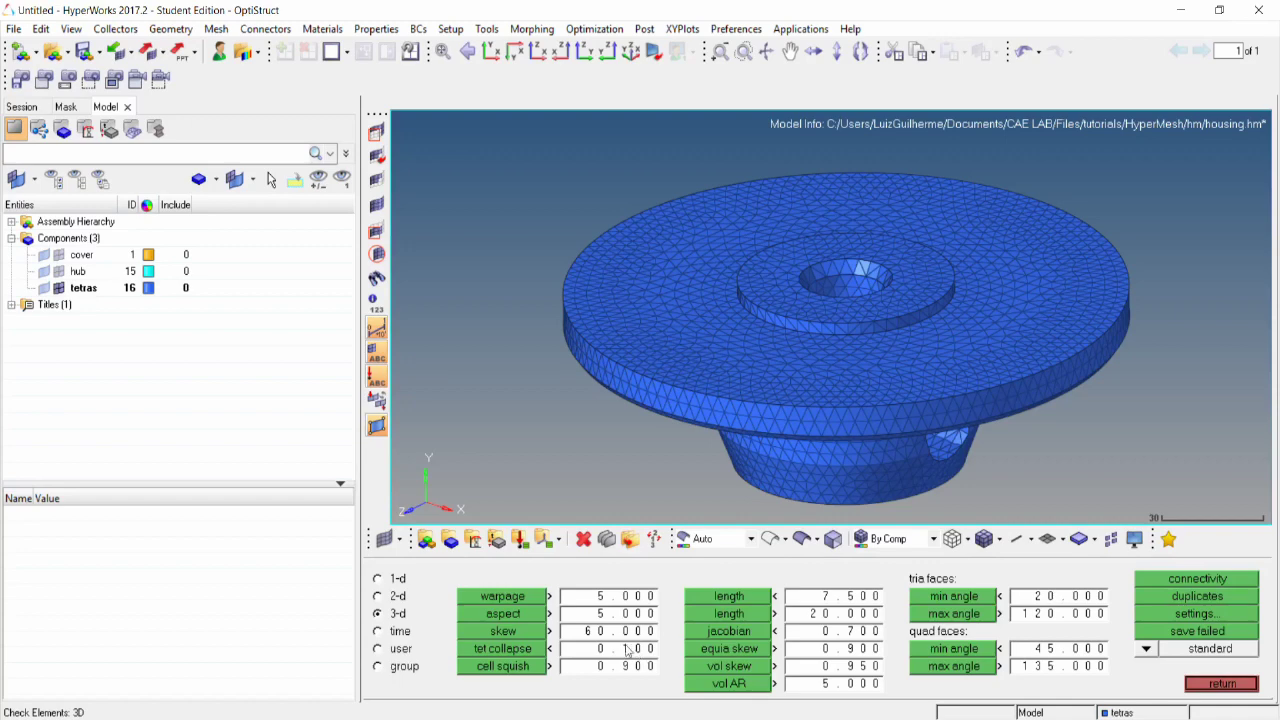
Check tet collapse at threshold 0.3, finding 3 failures, and save the failed elements.
click(646, 655)
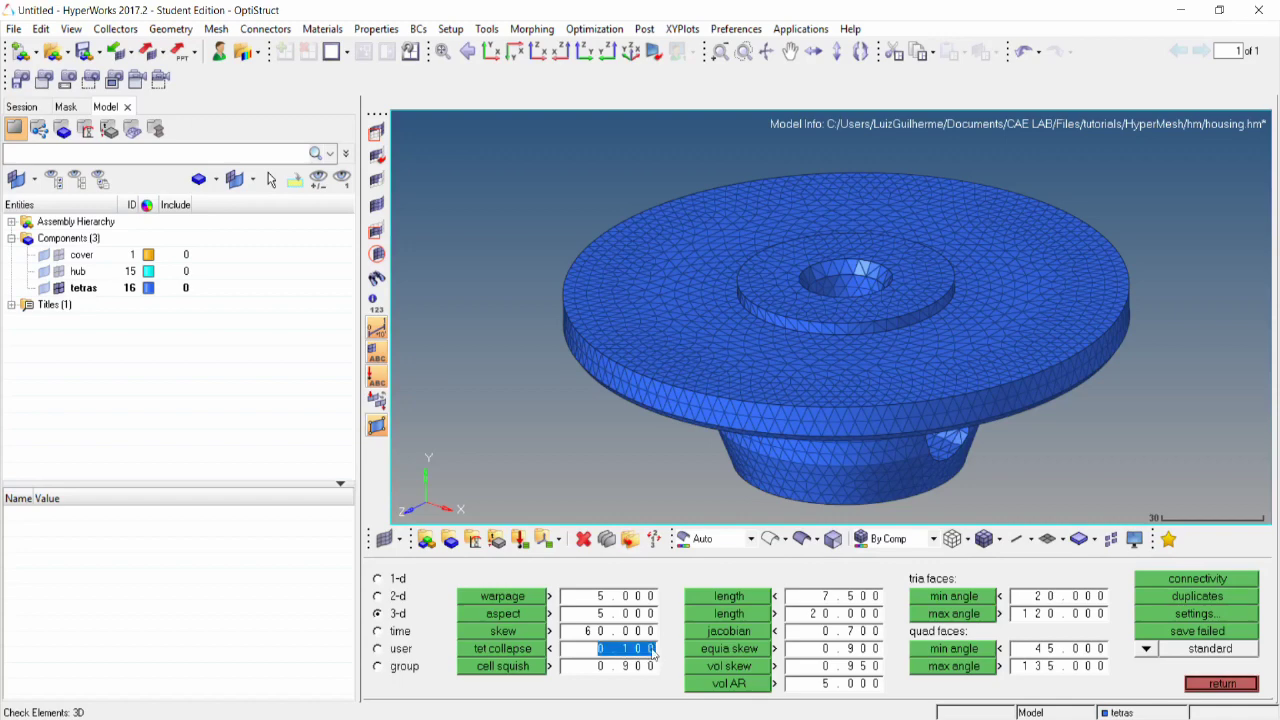
text(0.3)
key(Return)
click(532, 656)
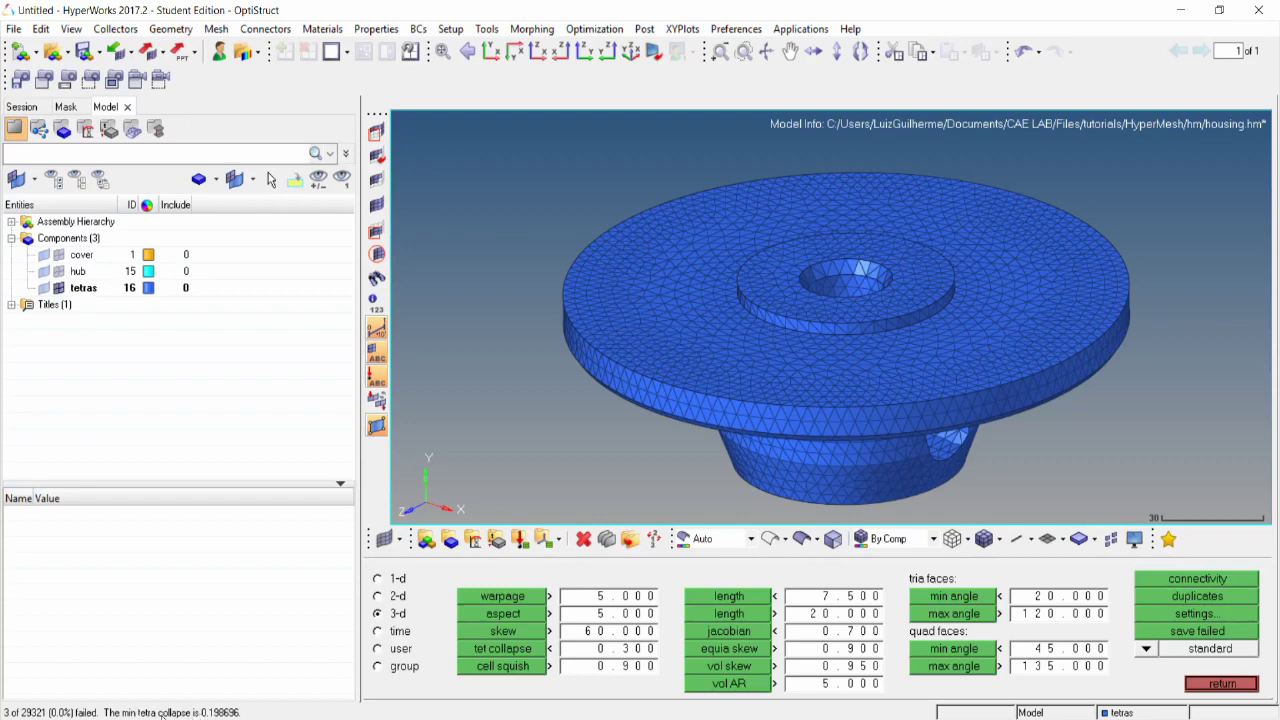
click(1197, 631)
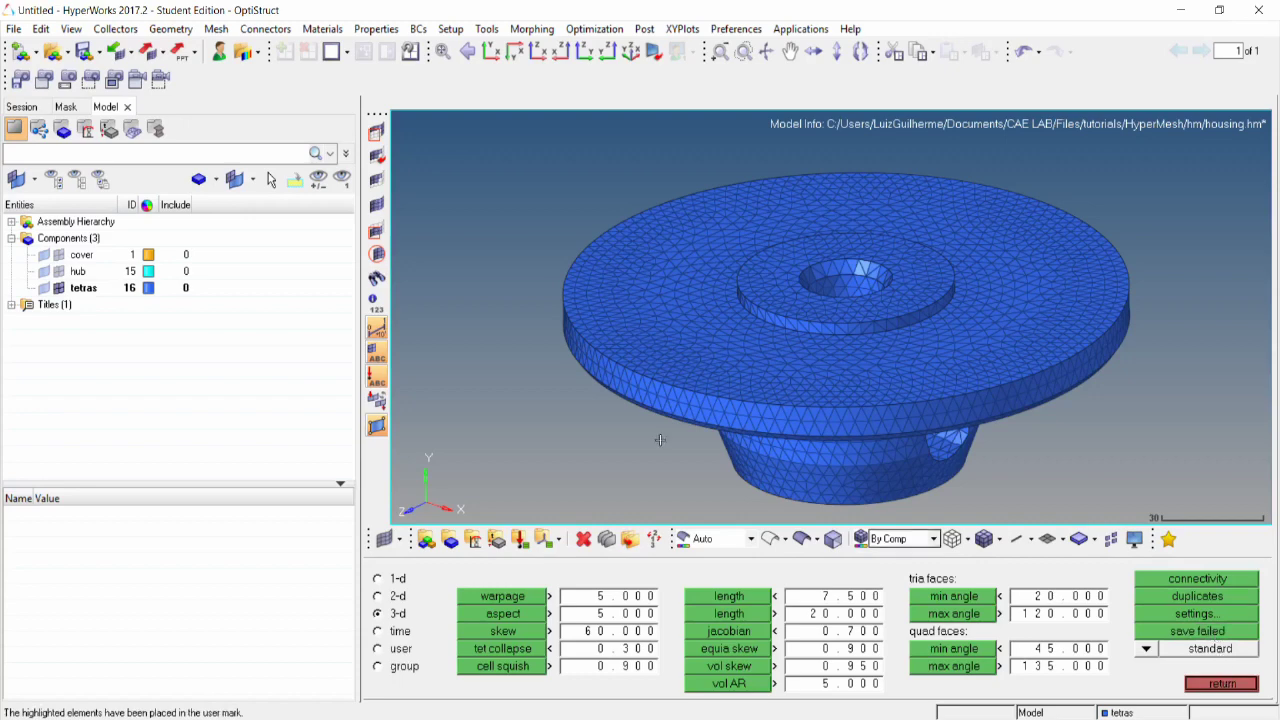
click(378, 133)
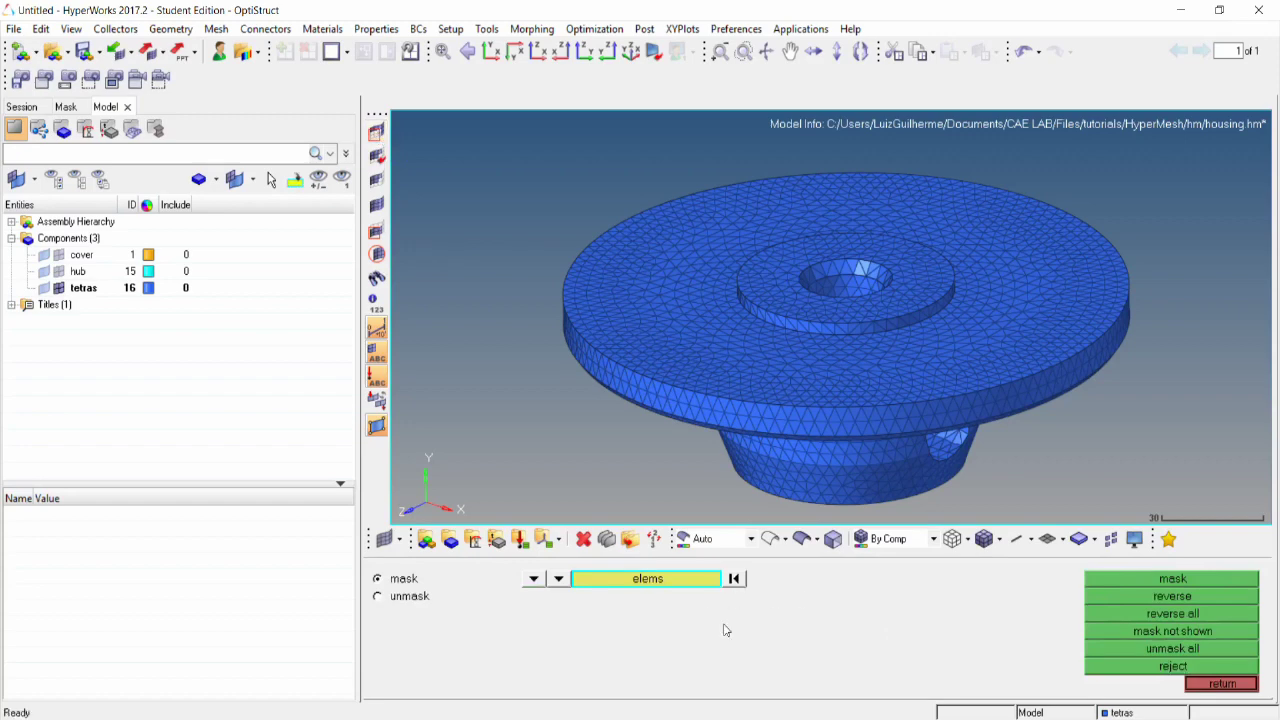
Mask every element except the three retrieved failed tetras.
click(697, 580)
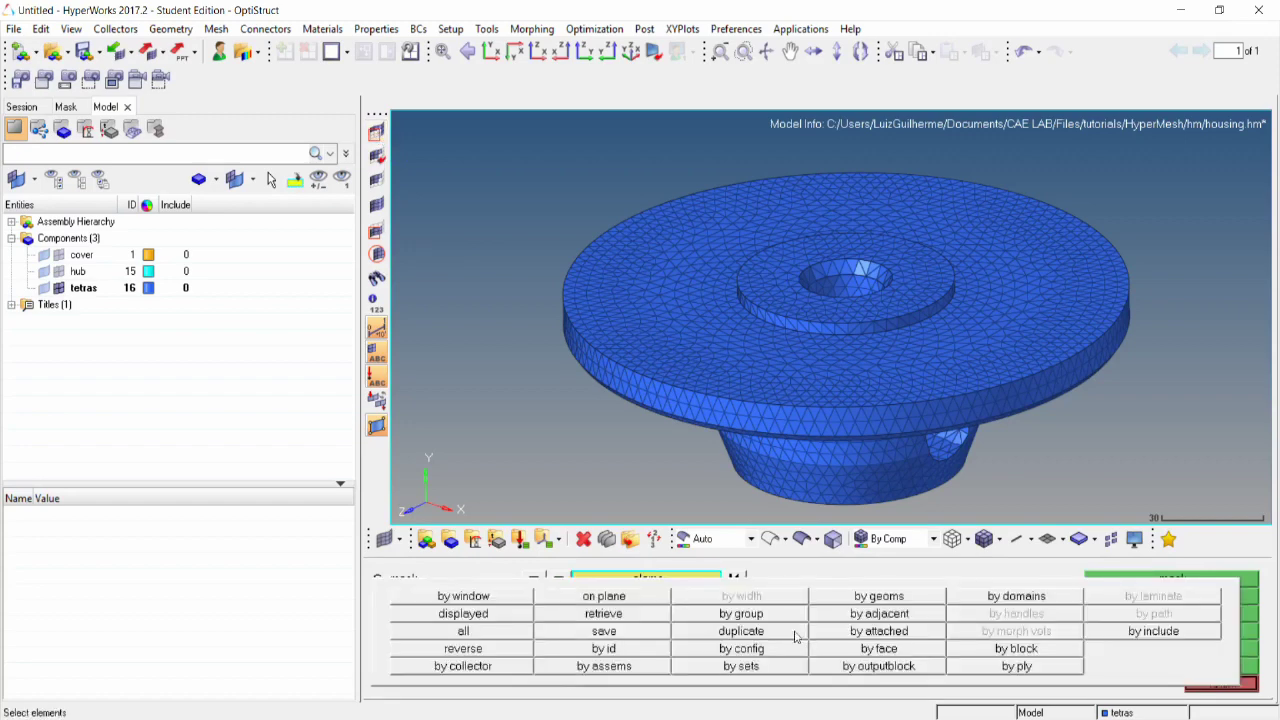
click(604, 614)
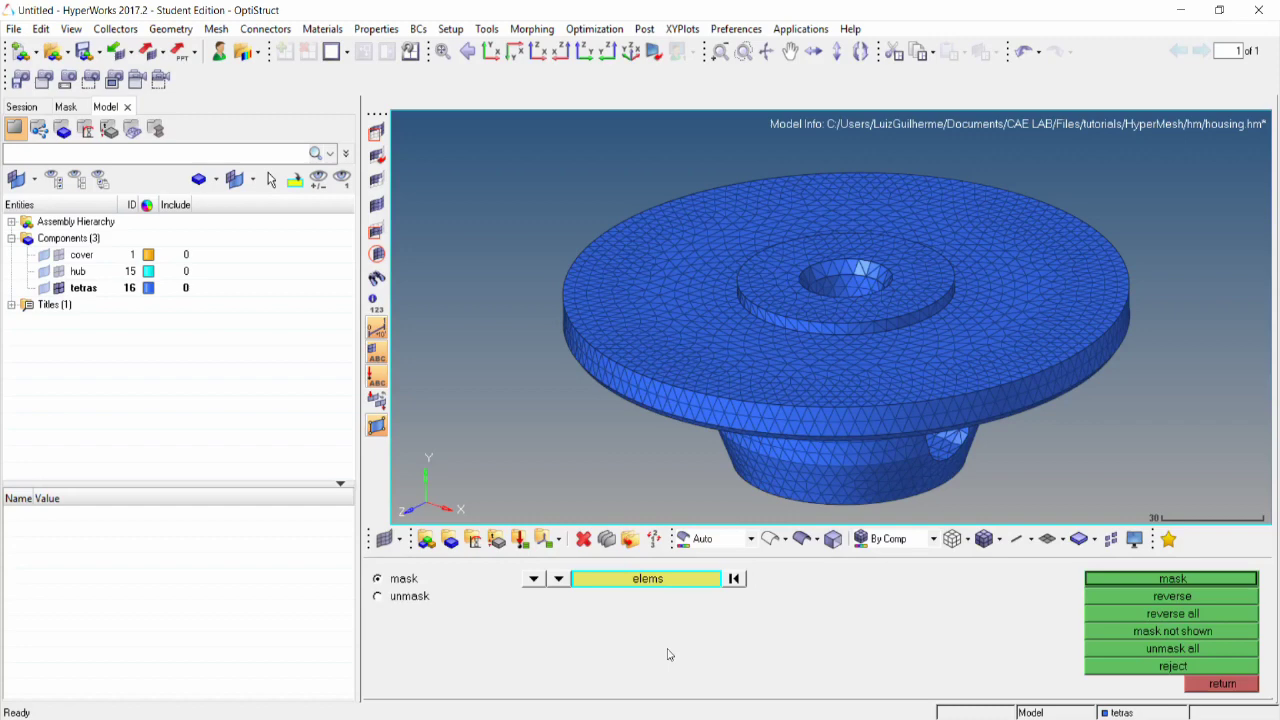
click(661, 582)
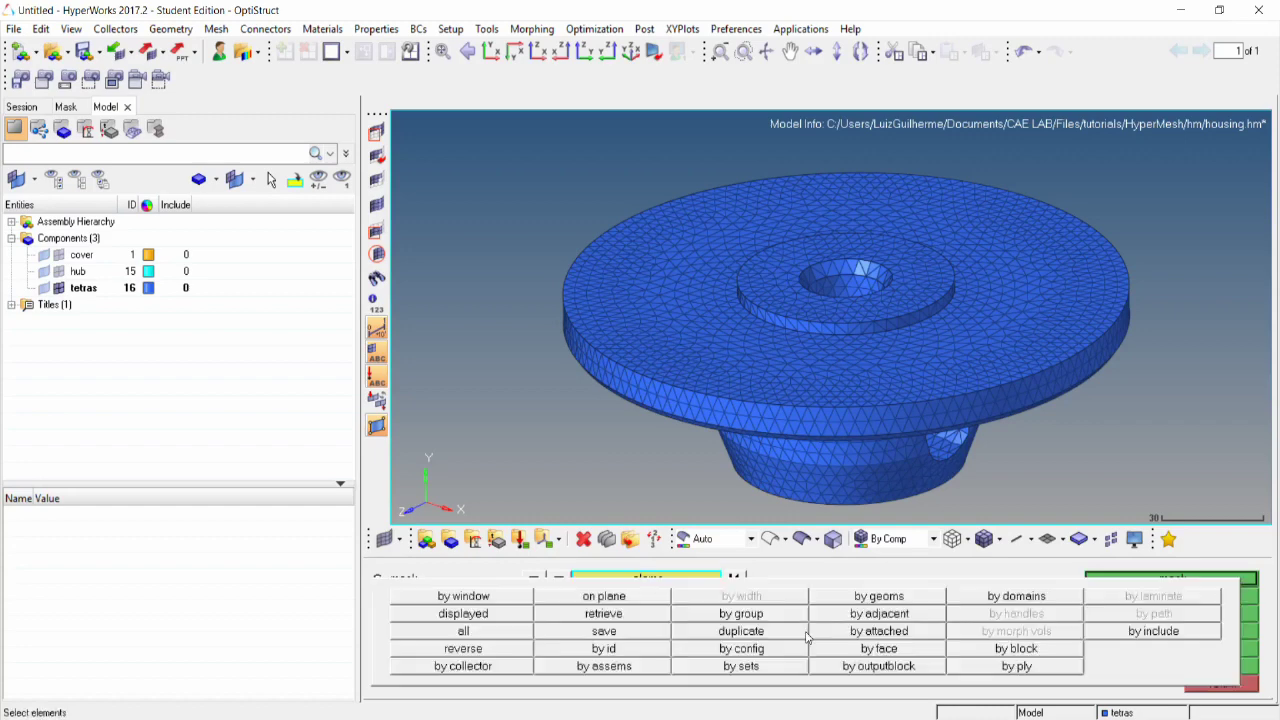
click(499, 655)
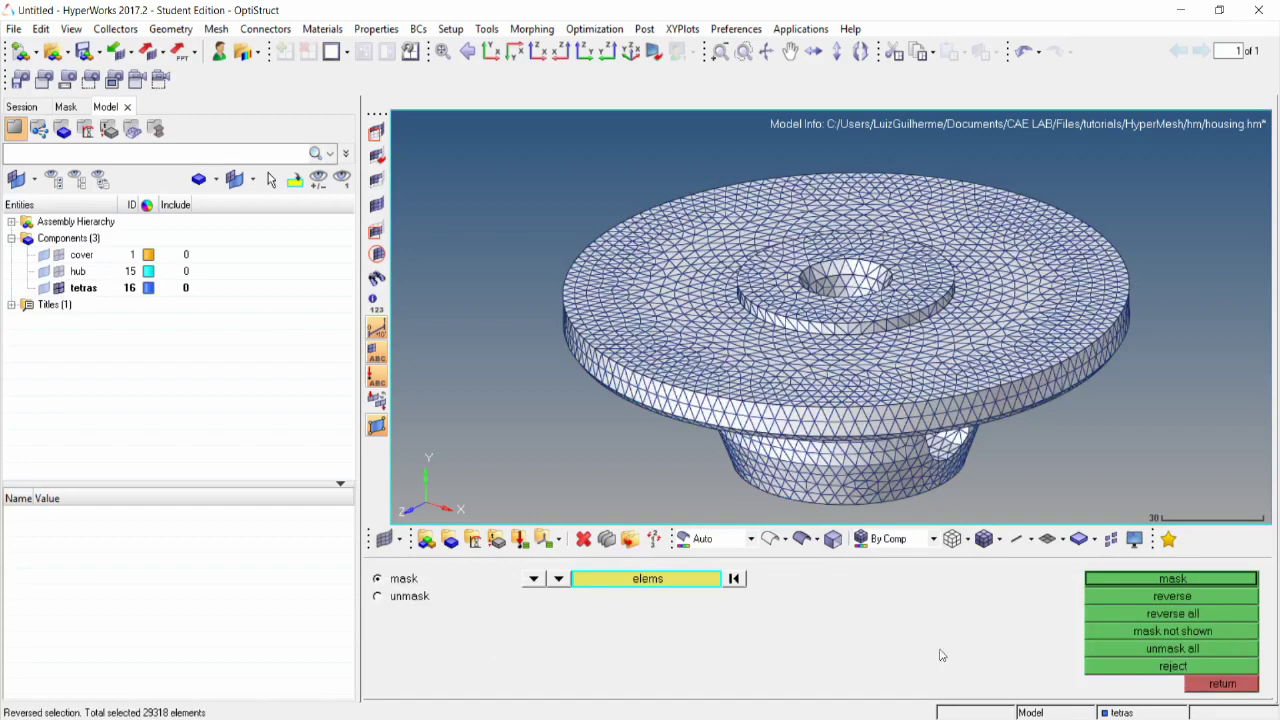
click(1166, 580)
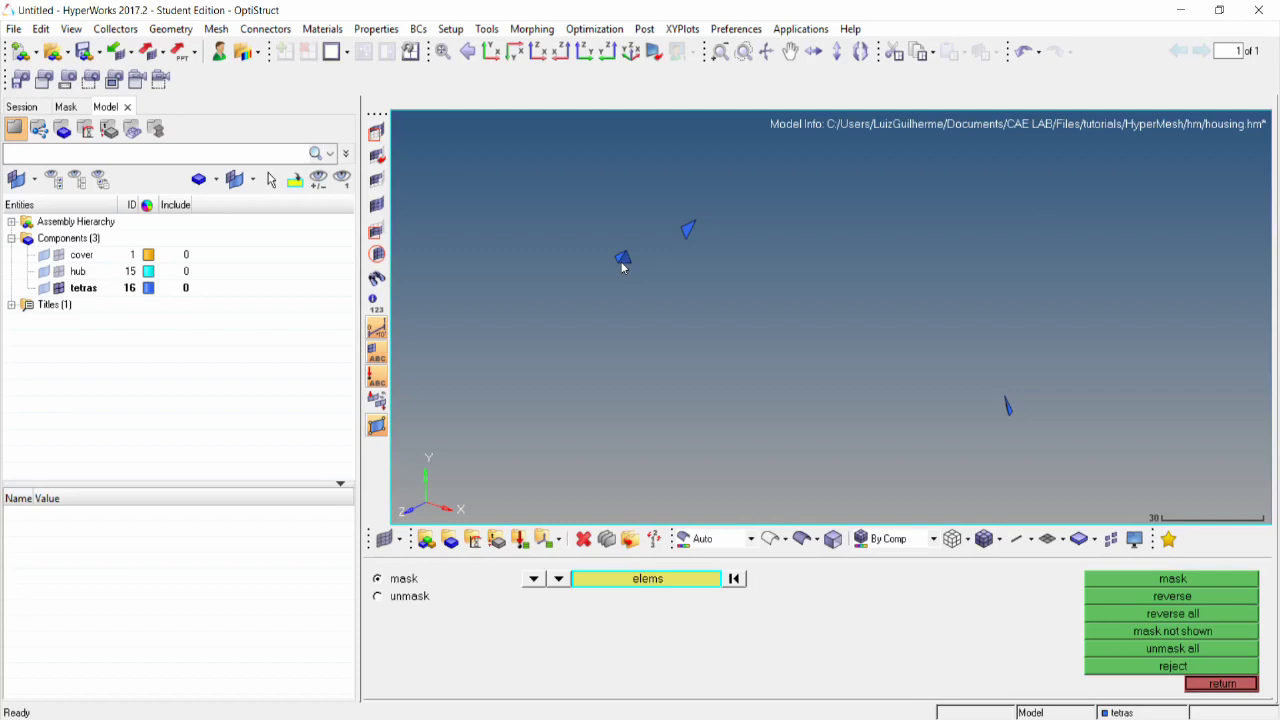
Unmask two layers of adjacent elements around the failures and return to Check Elements.
click(380, 182)
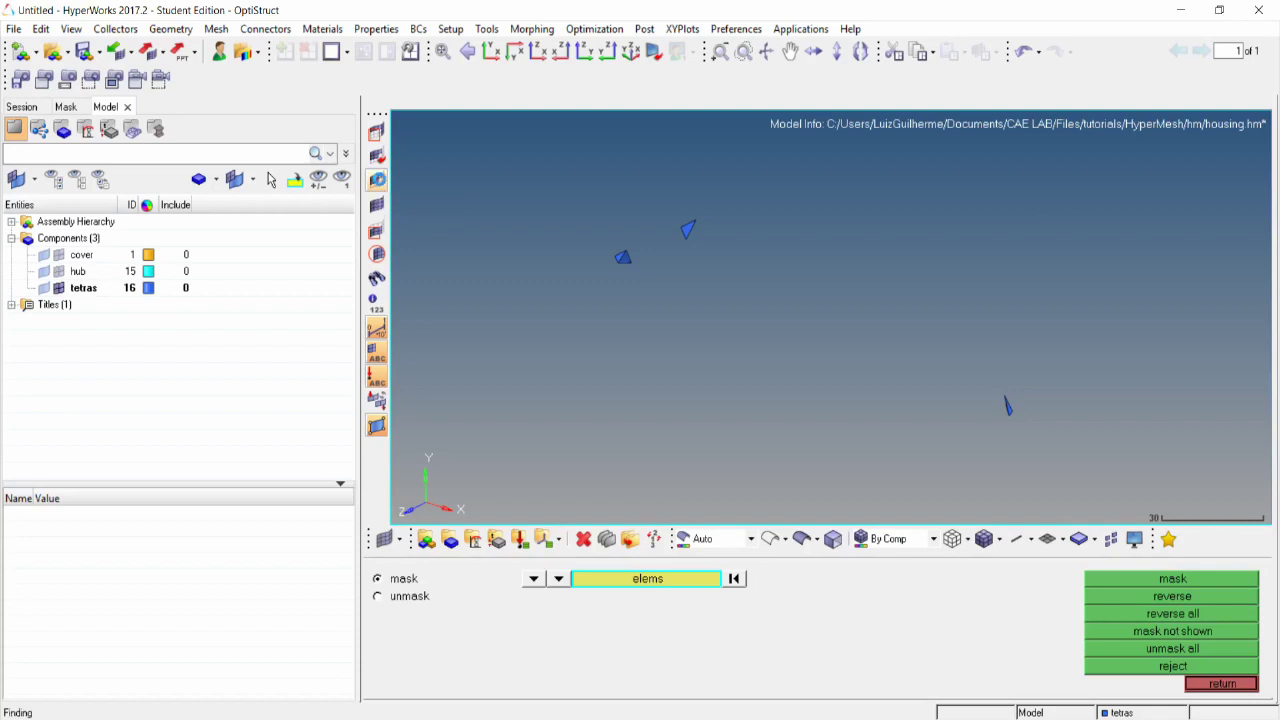
click(380, 182)
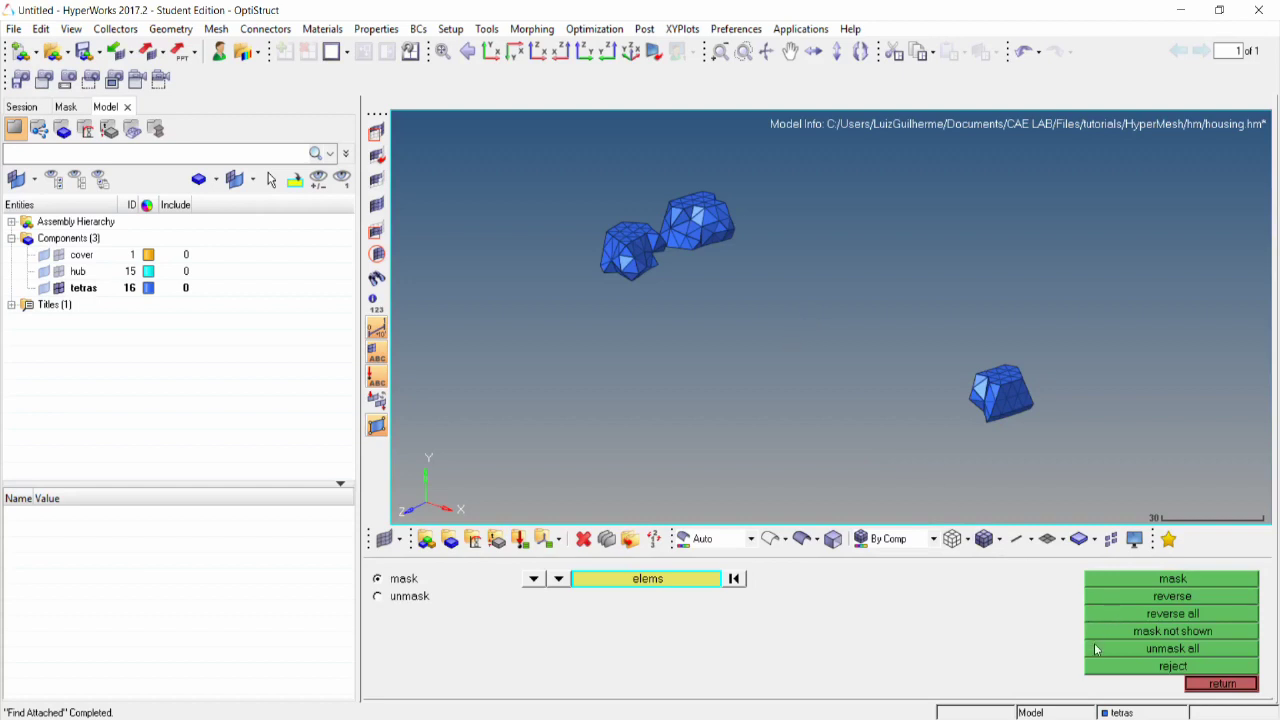
click(1212, 690)
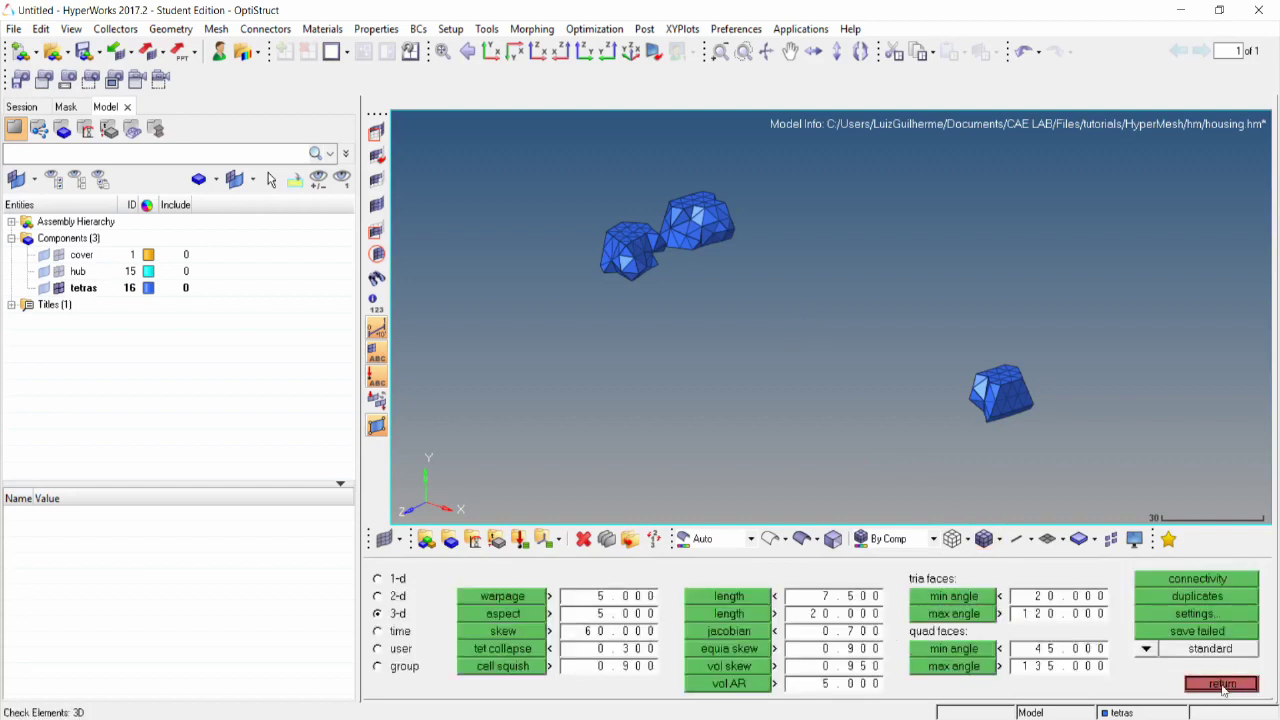
Tetra-remesh the 494 displayed elements, creating 441 new tetras across 3 volumes.
click(1222, 686)
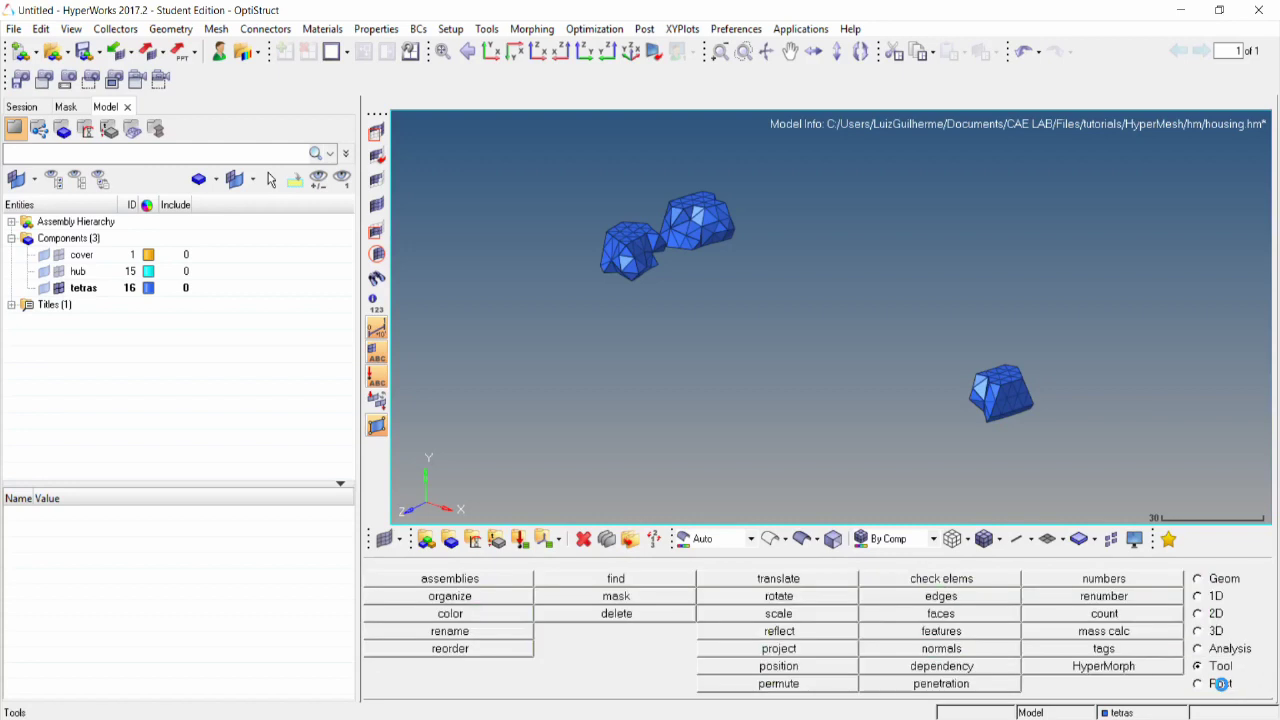
click(1198, 631)
click(982, 584)
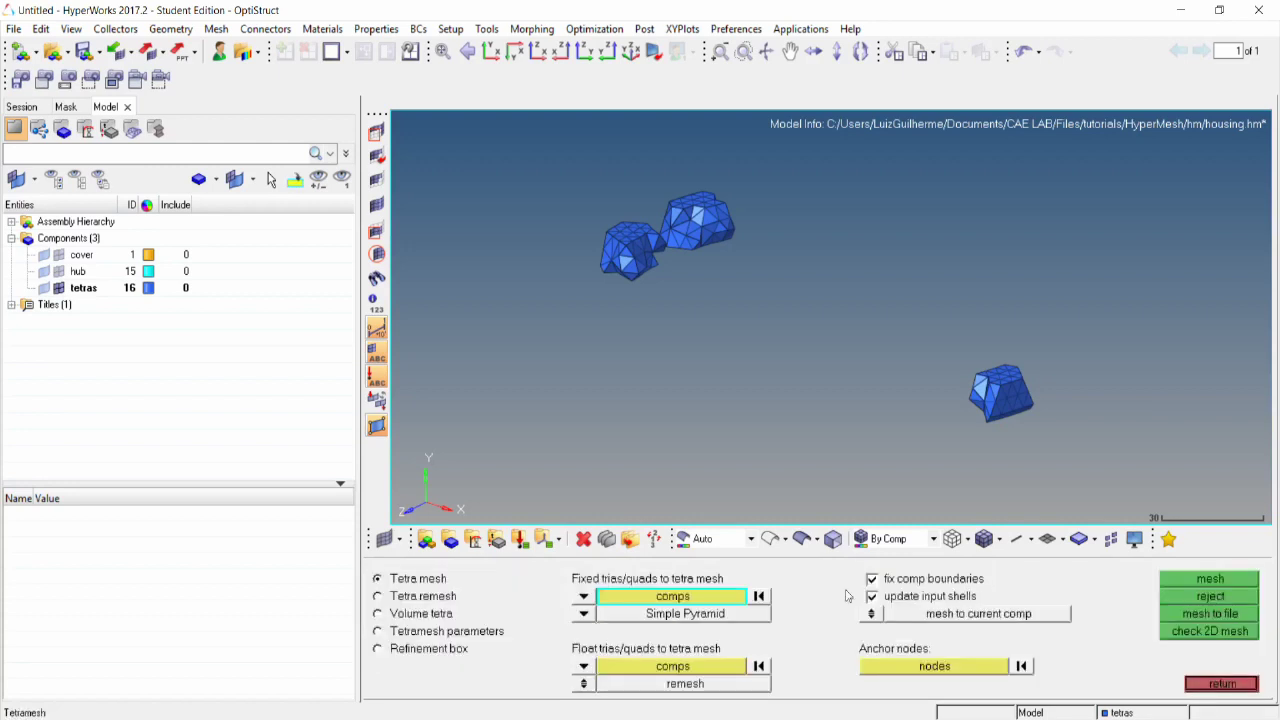
click(409, 600)
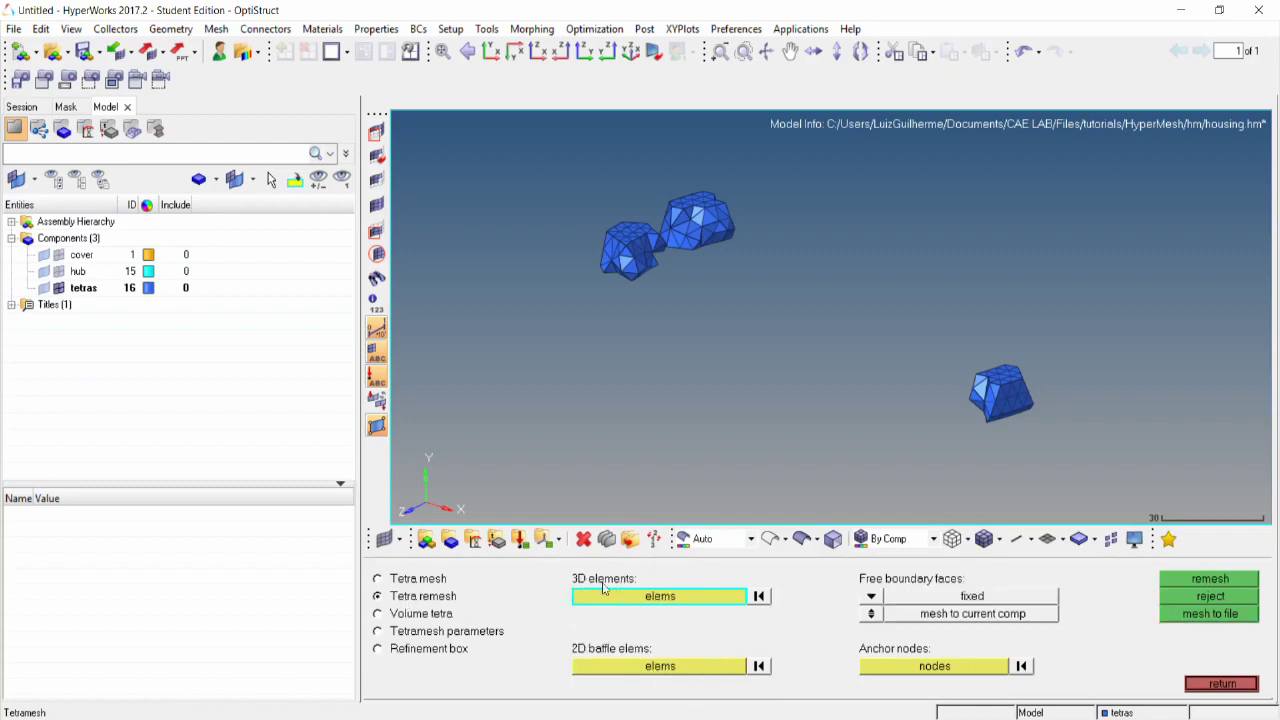
click(663, 600)
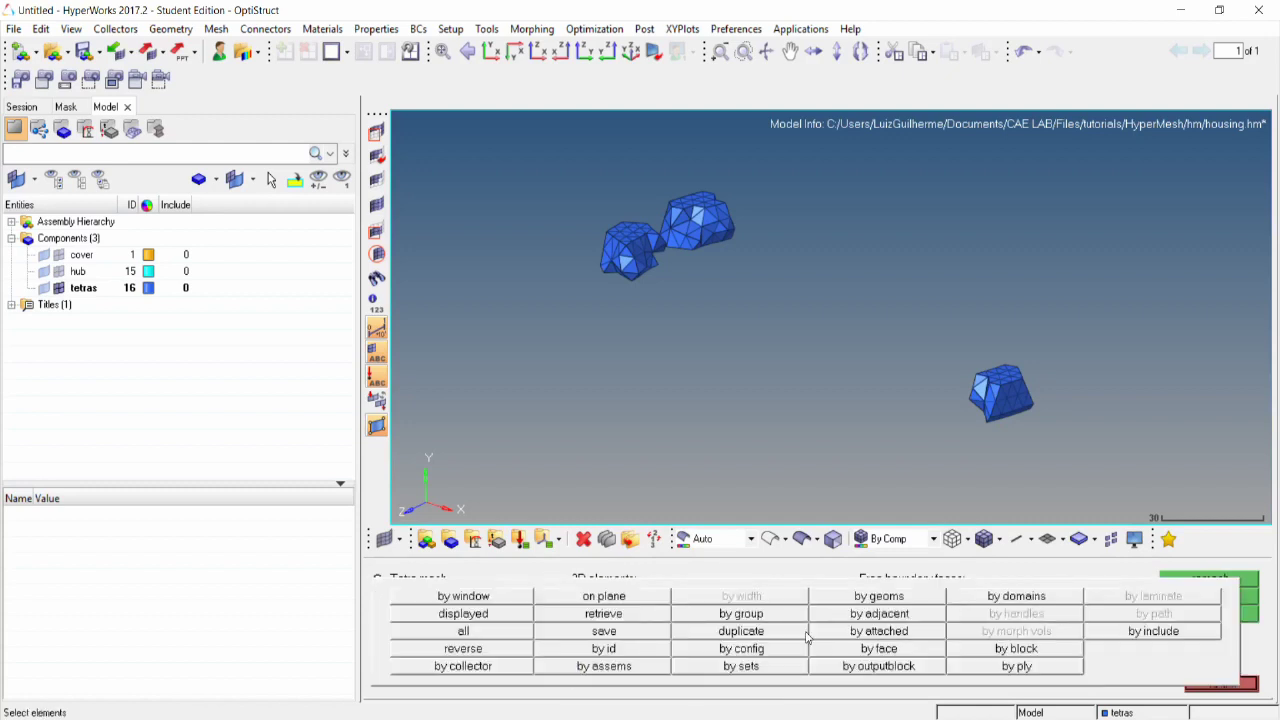
click(481, 614)
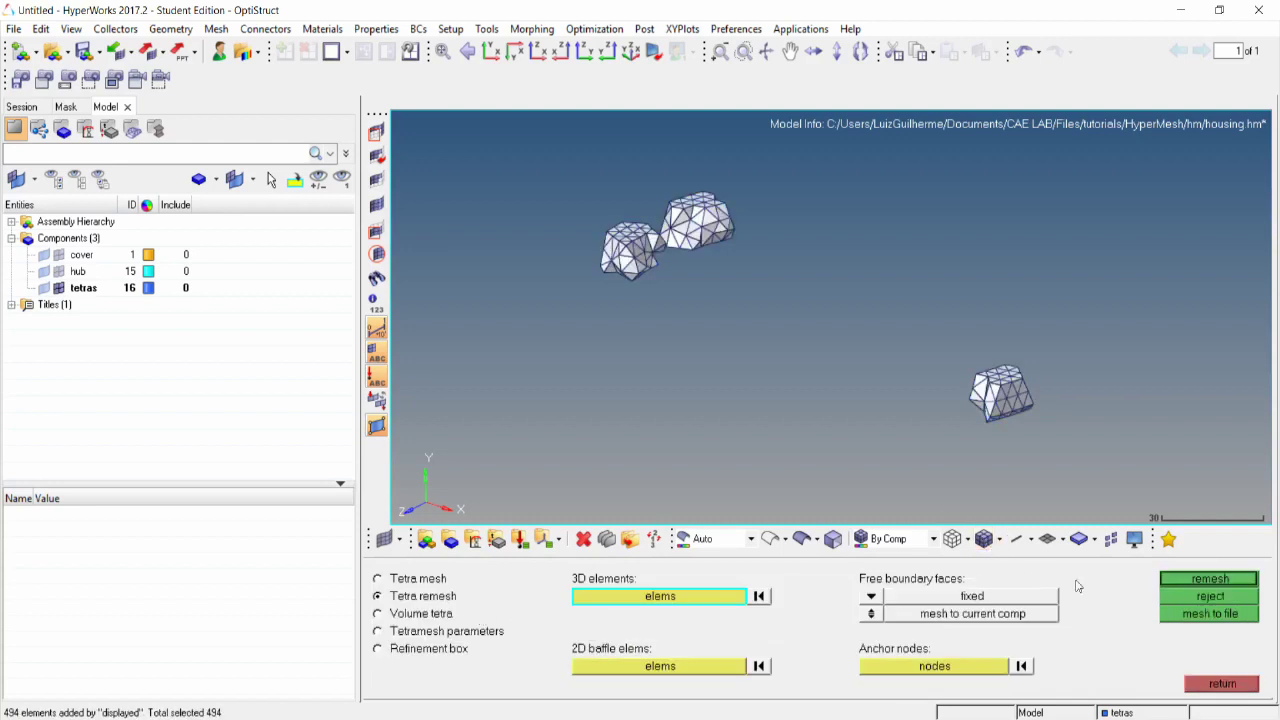
click(1165, 585)
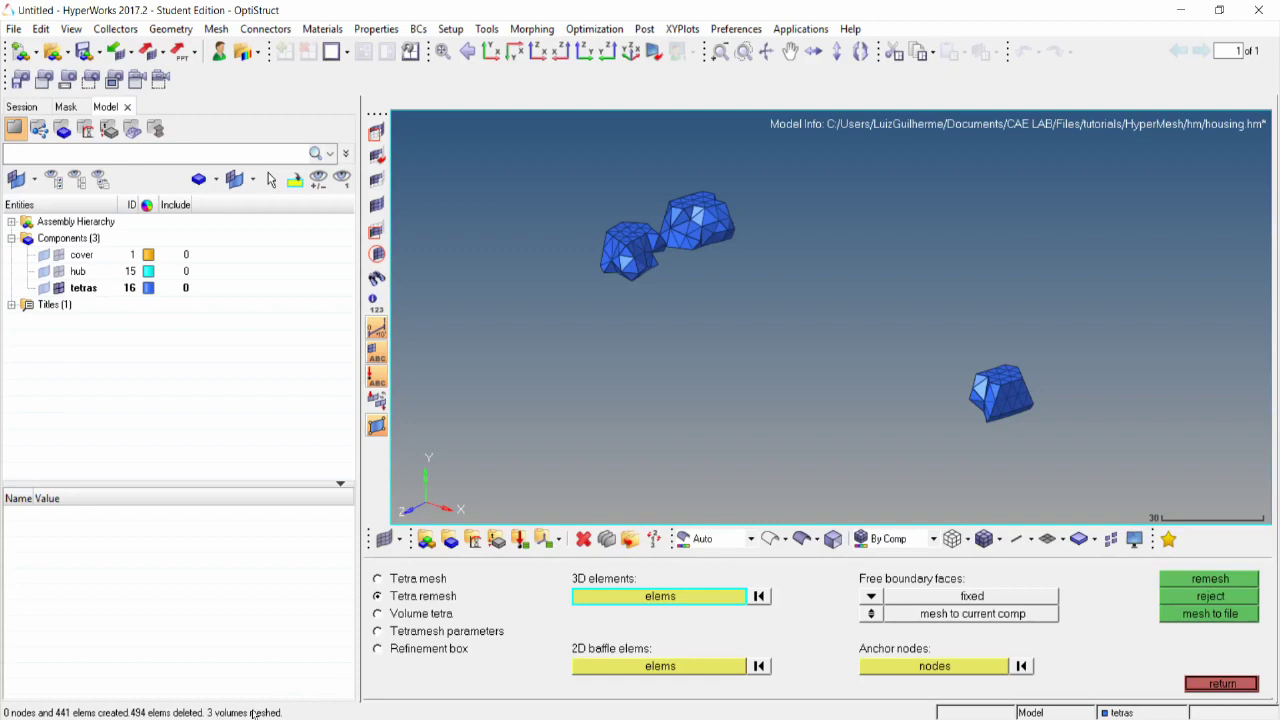
click(1221, 685)
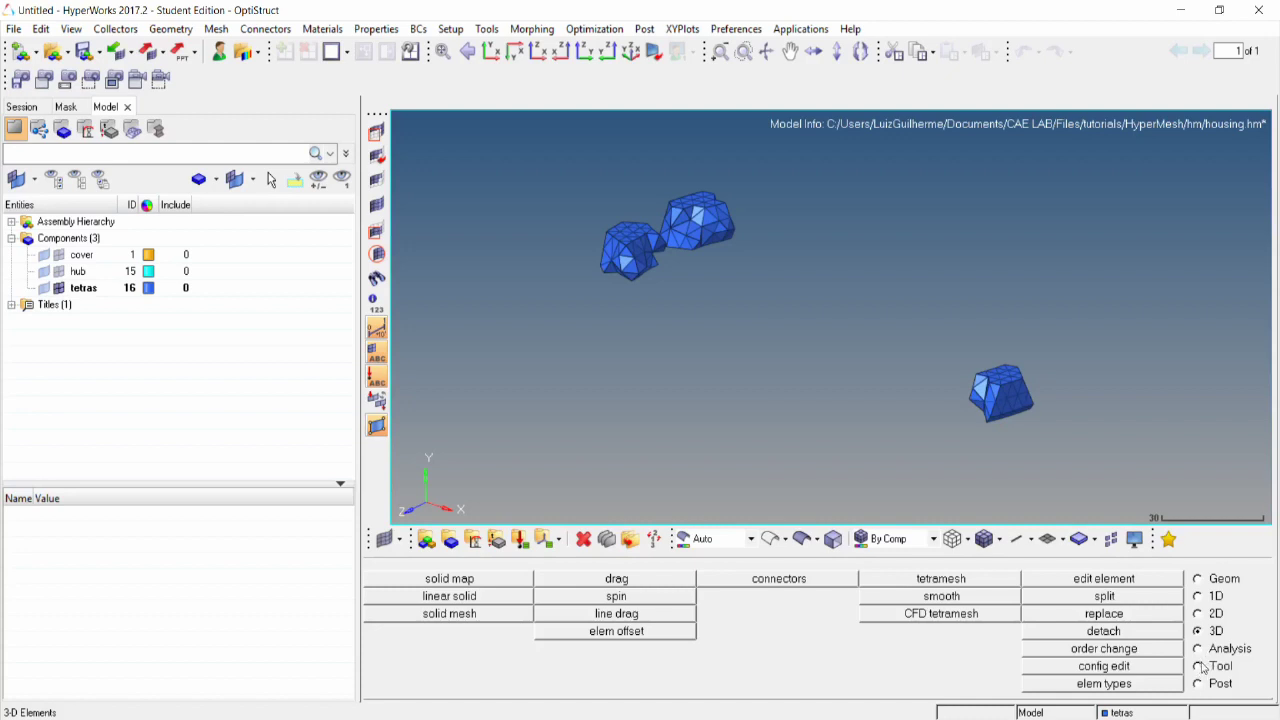
Rerun the 0.3 tet collapse check on the remeshed tetras, finding minimum 0.251373.
click(1200, 667)
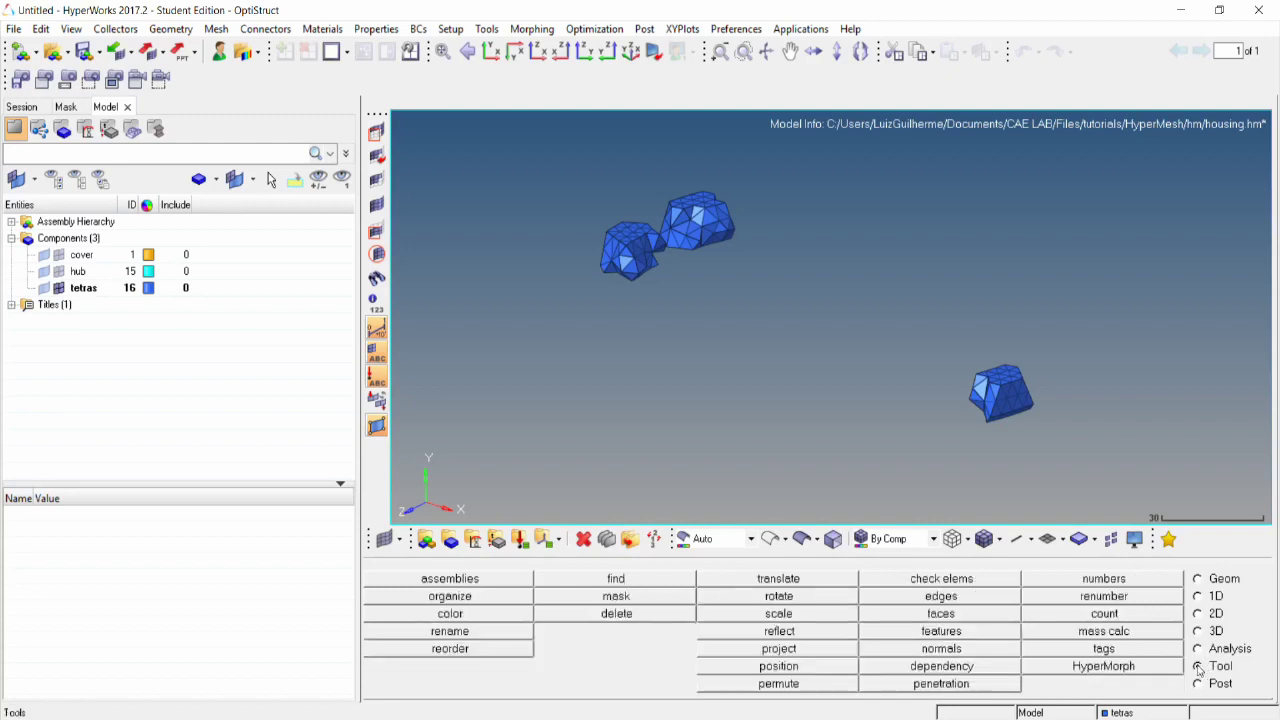
click(987, 582)
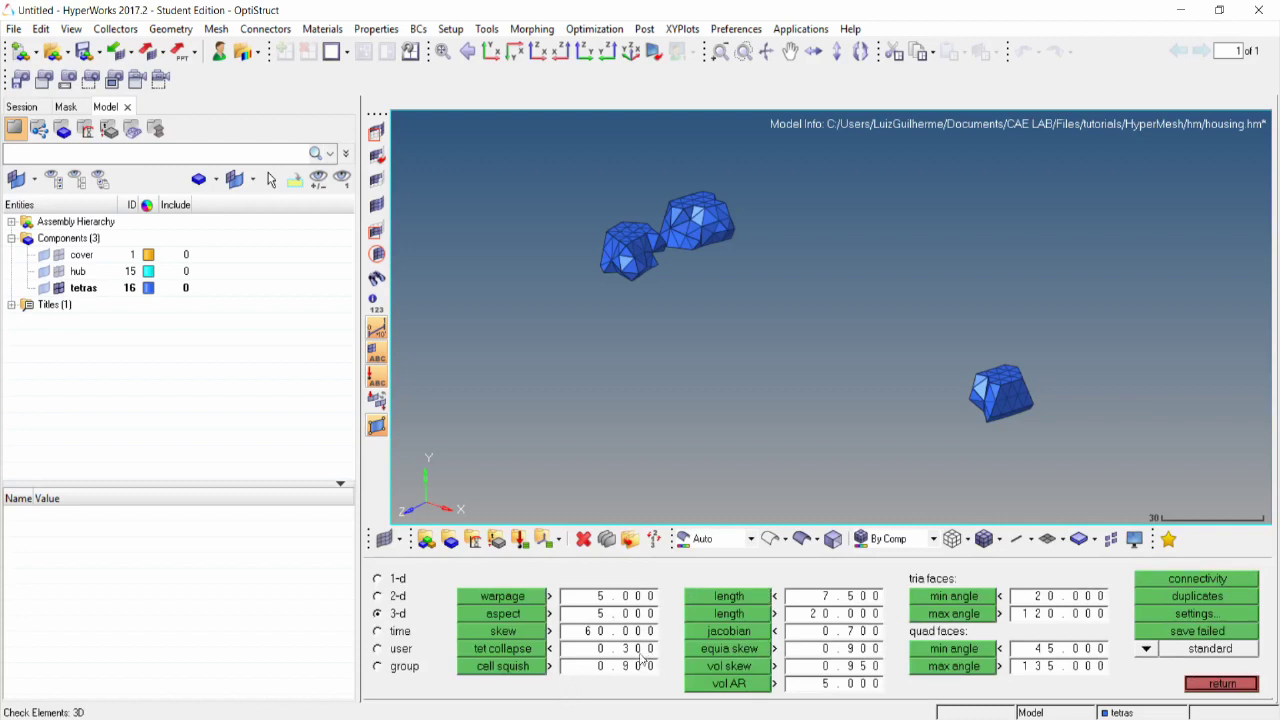
click(530, 653)
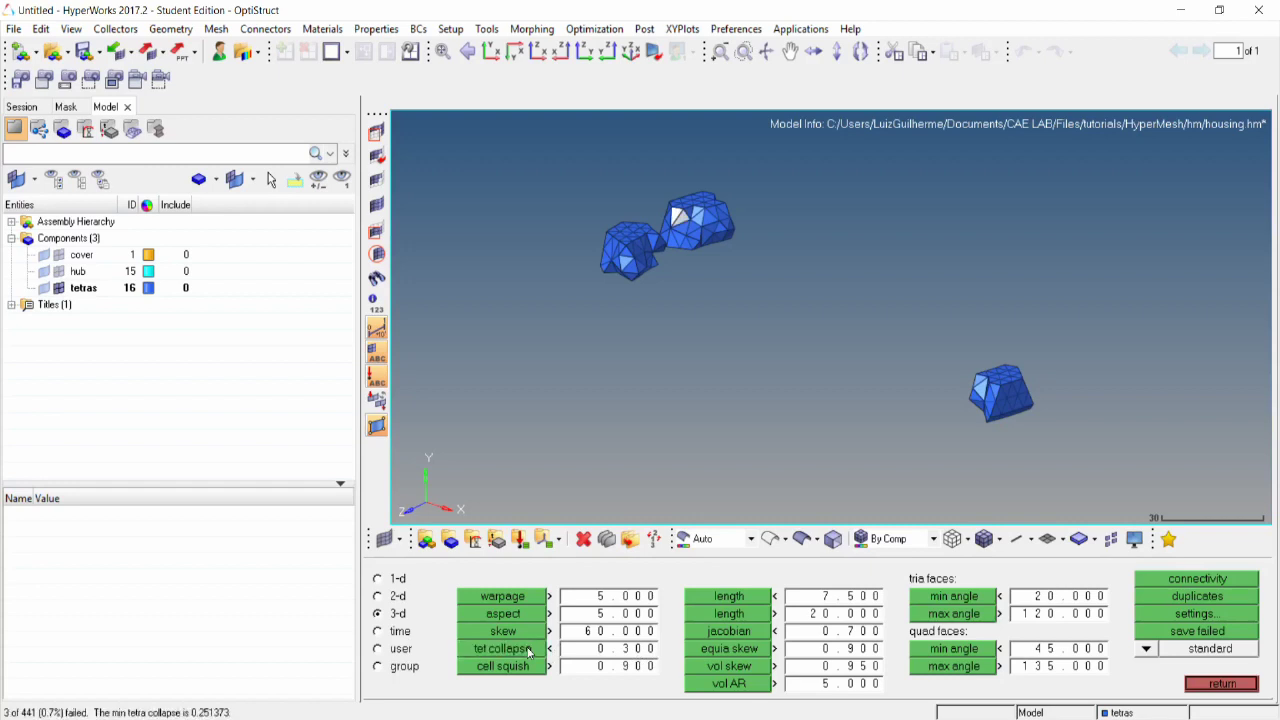